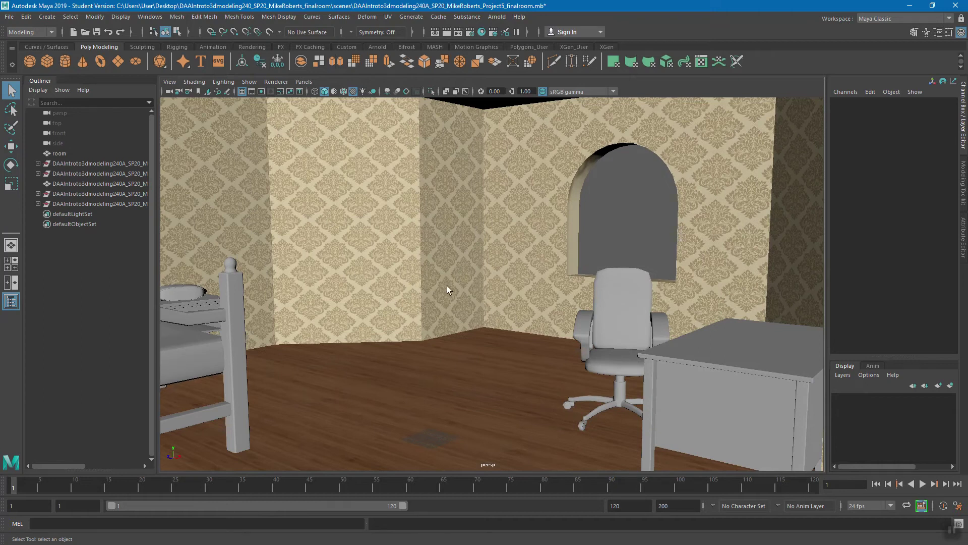
Step: Cycle the viewport display through wireframe and plain shaded modes, ending in textured shading
left_click_drag(478, 290, 569, 260, "alt")
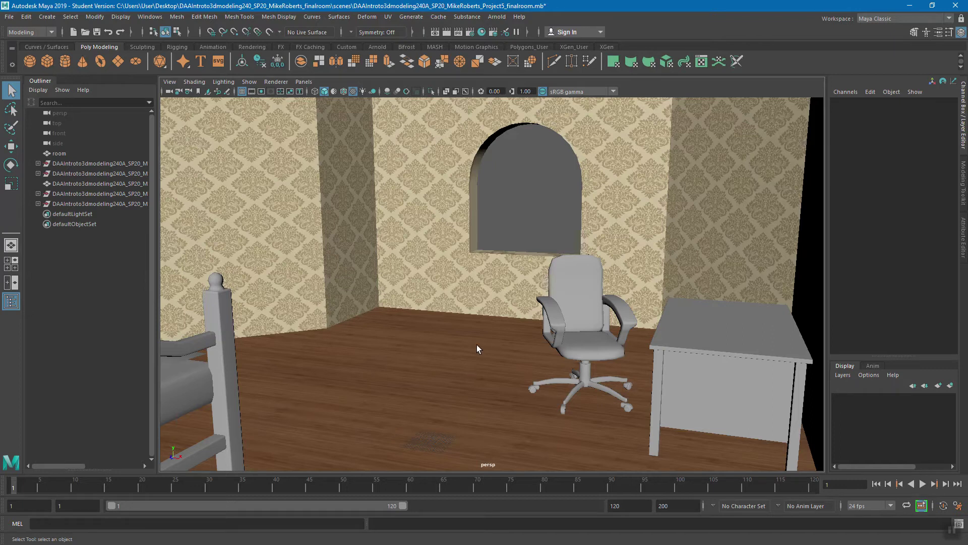
key("4")
key("5")
key("6")
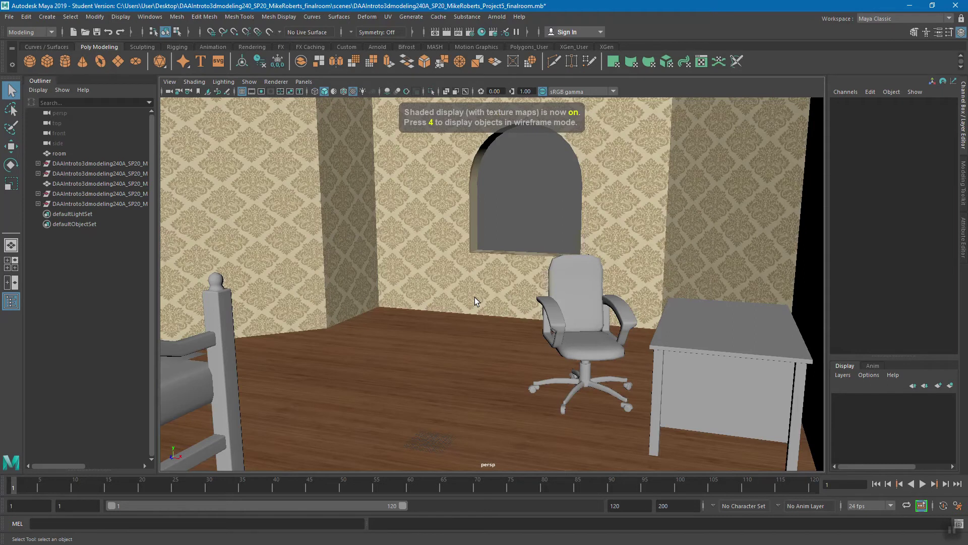
Step: Select the mesh forming the teacher desk's top and legs and frame it from the drawer side
mouse_move(485, 269)
left_mouse_down("alt")
mouse_move(501, 277)
mouse_move(440, 289)
mouse_move(568, 287)
mouse_move(521, 304)
mouse_move(535, 288)
left_mouse_up("alt")
left_click(604, 277)
right_click_drag(535, 287, 554, 278, "alt")
middle_click_drag(554, 277, 557, 272, "alt")
right_click_drag(504, 272, 582, 283, "alt")
left_click(526, 261)
left_click_drag(567, 274, 546, 276, "alt")
right_click_drag(546, 276, 590, 194, "alt")
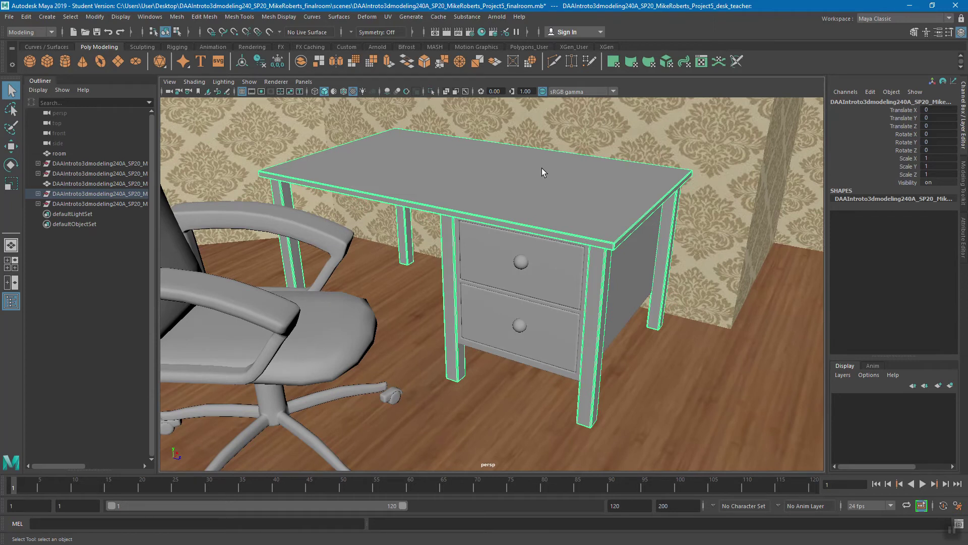
Step: Check in the Plug-in Manager whether the Arnold plug-in mtoa.mll is loaded and set to auto load
left_click(496, 17)
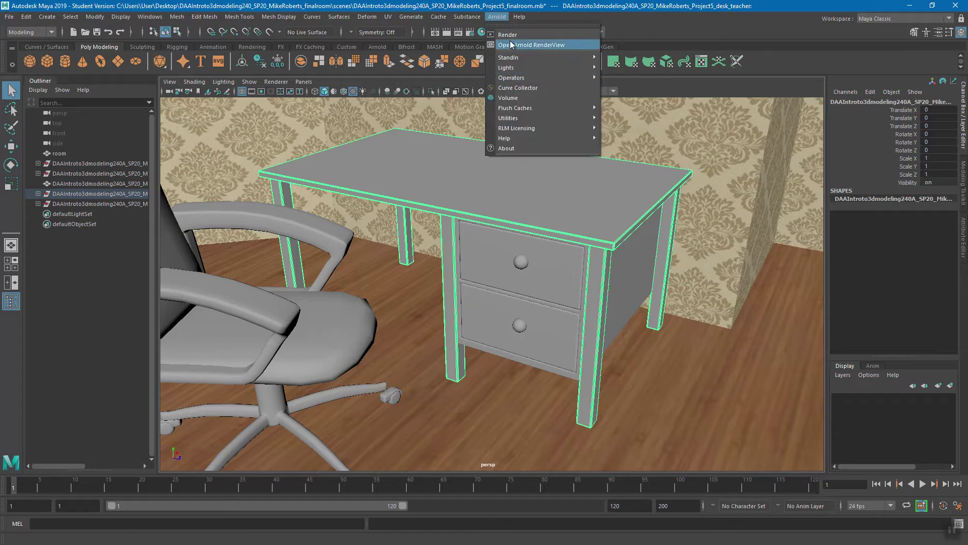
mouse_move(519, 17)
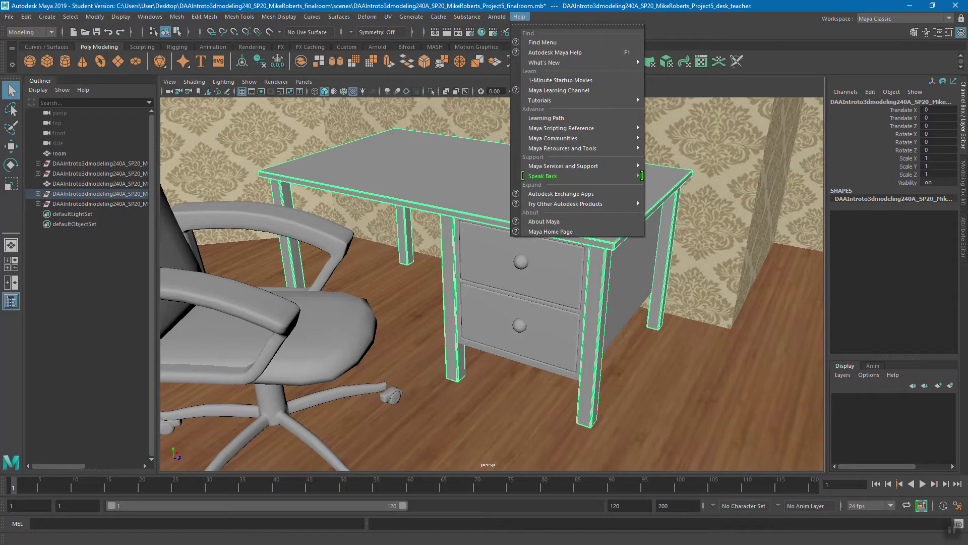
left_click(497, 18)
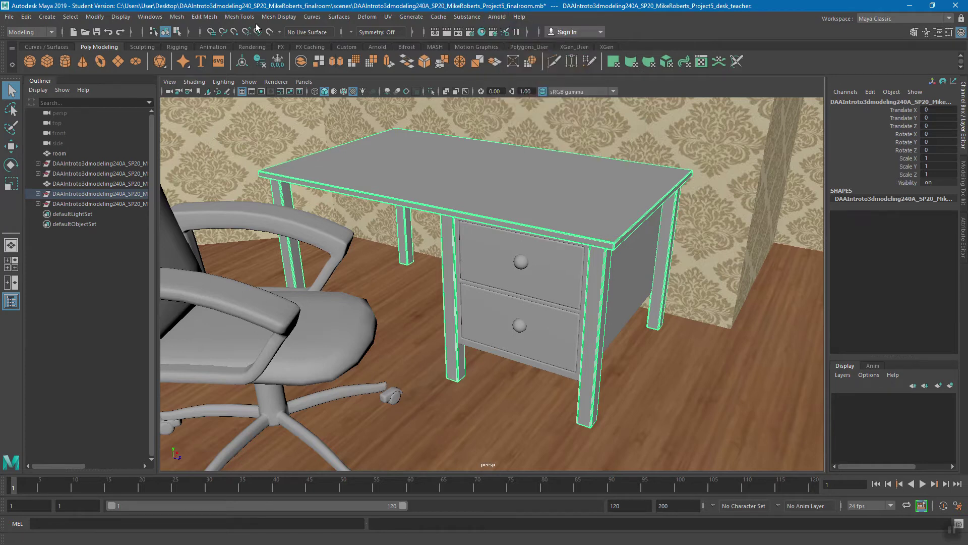
left_click(151, 17)
mouse_move(186, 114)
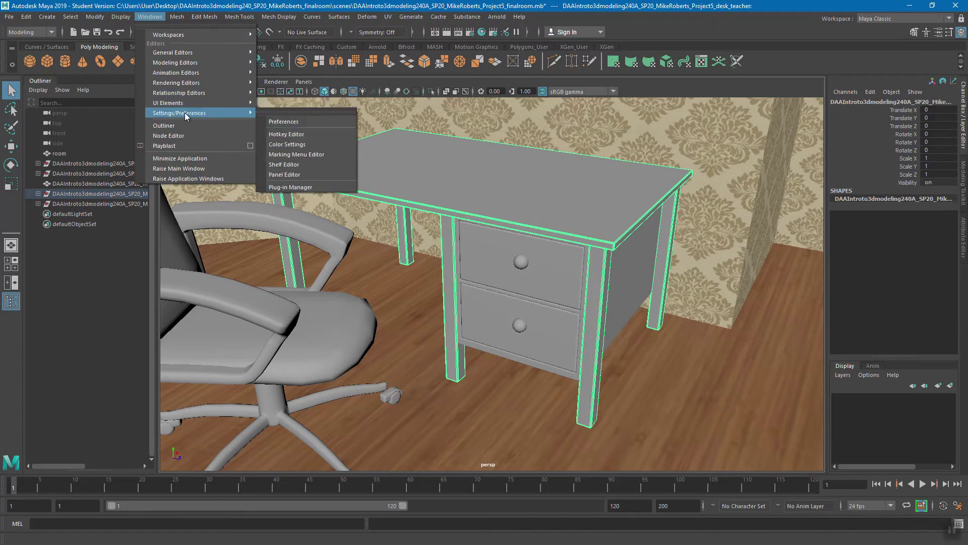
left_click(306, 187)
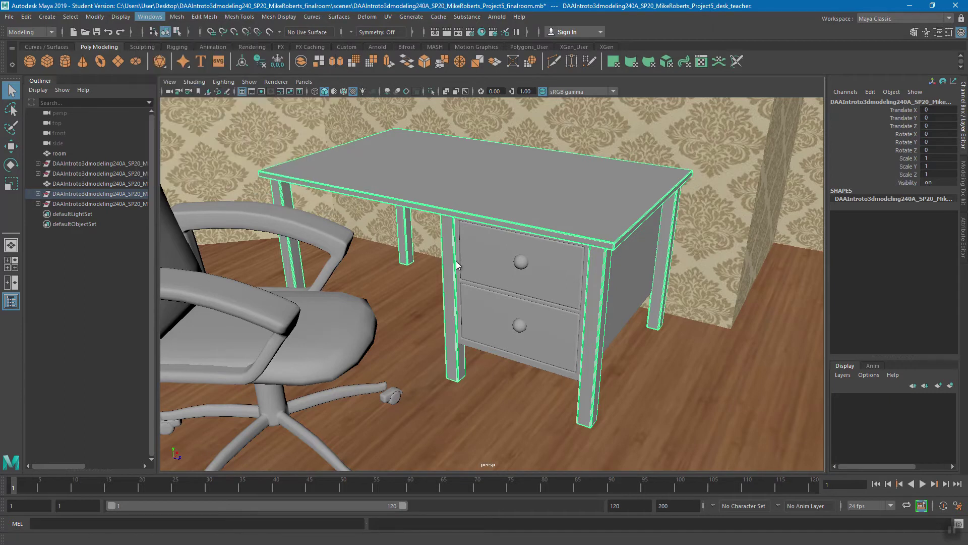
scroll(464, 315, "down", 15)
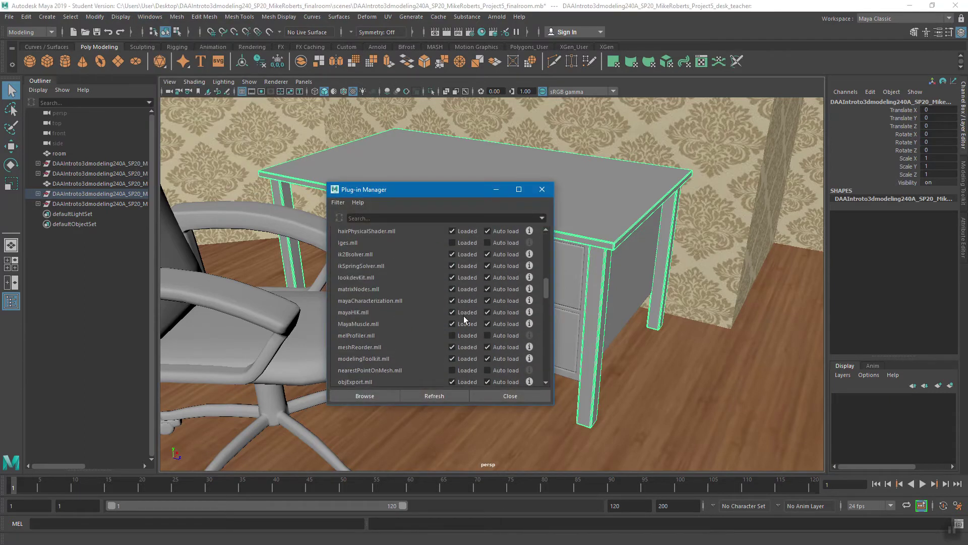
scroll(386, 288, "down", 8)
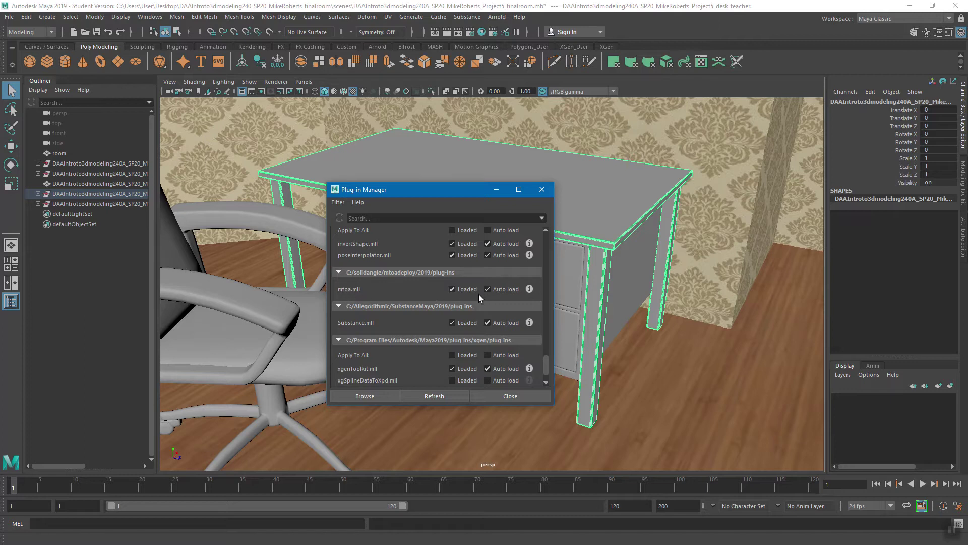
left_click(450, 395)
left_click(516, 394)
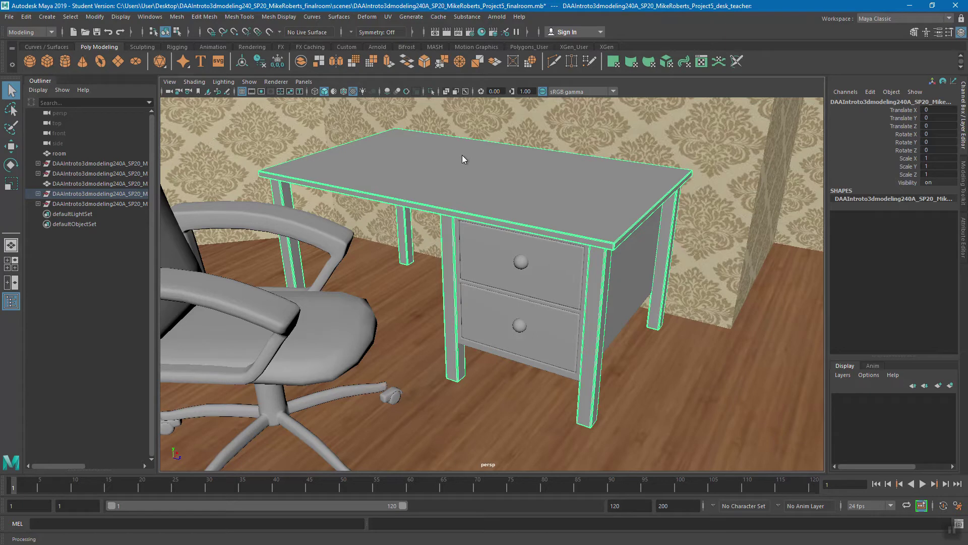
Step: Assign a new Arnold aiStandardSurface material to the selected desk top and legs
right_click(474, 149)
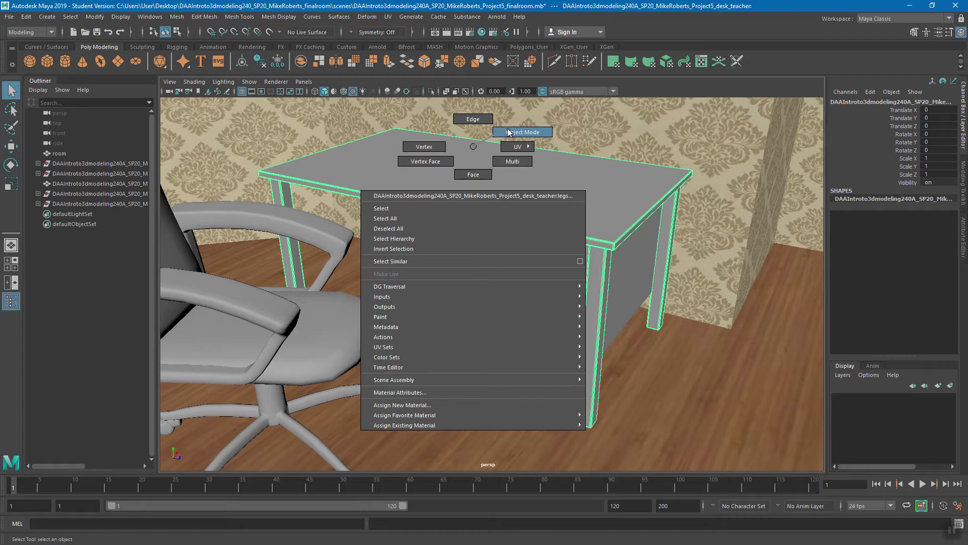
mouse_move(510, 146)
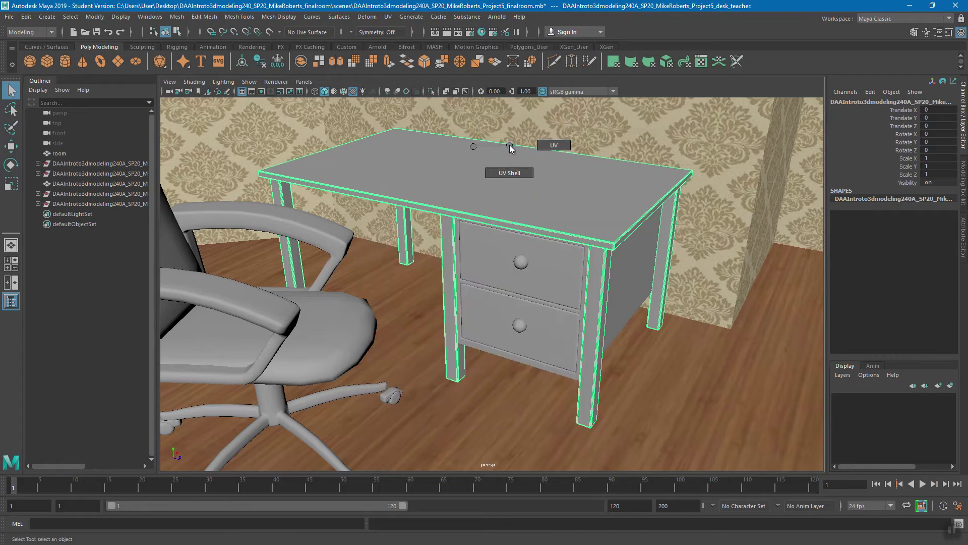
right_click_drag(507, 166, 527, 206)
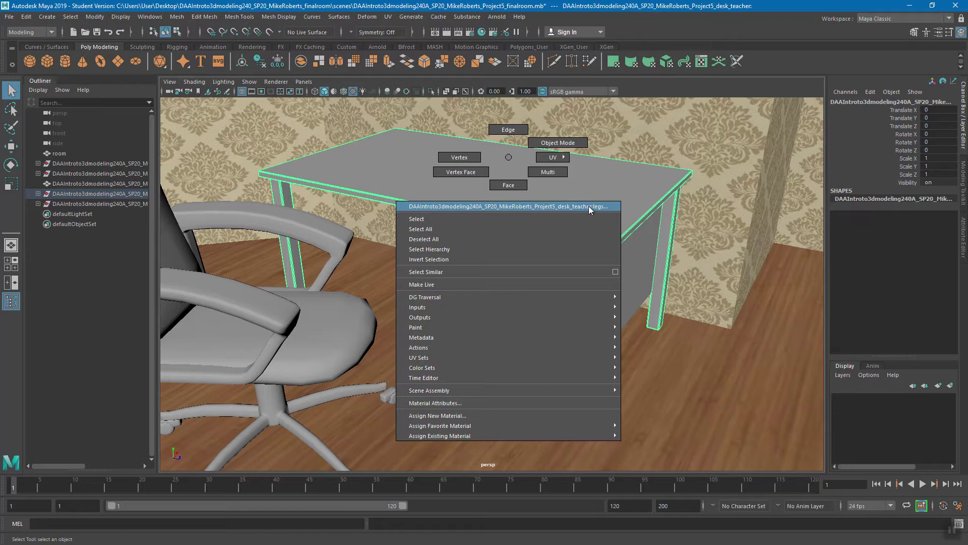
right_click_drag(543, 209, 521, 206)
right_click_drag(507, 231, 468, 419)
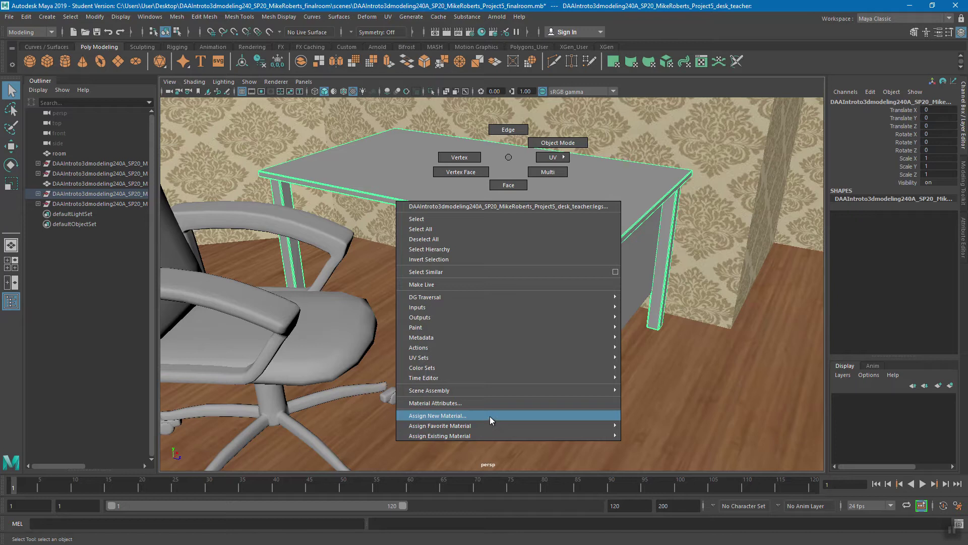
right_click_drag(489, 416, 489, 416)
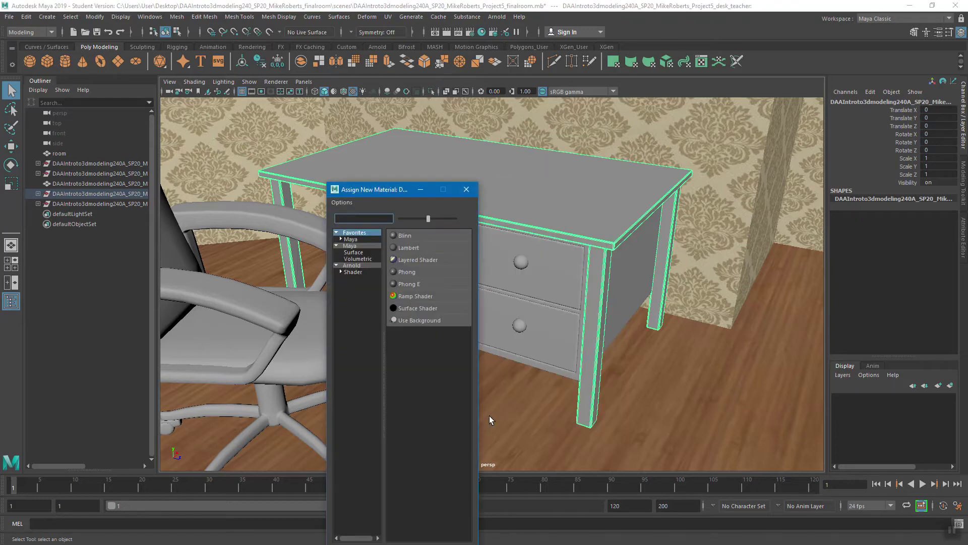
left_click_drag(412, 191, 467, 143)
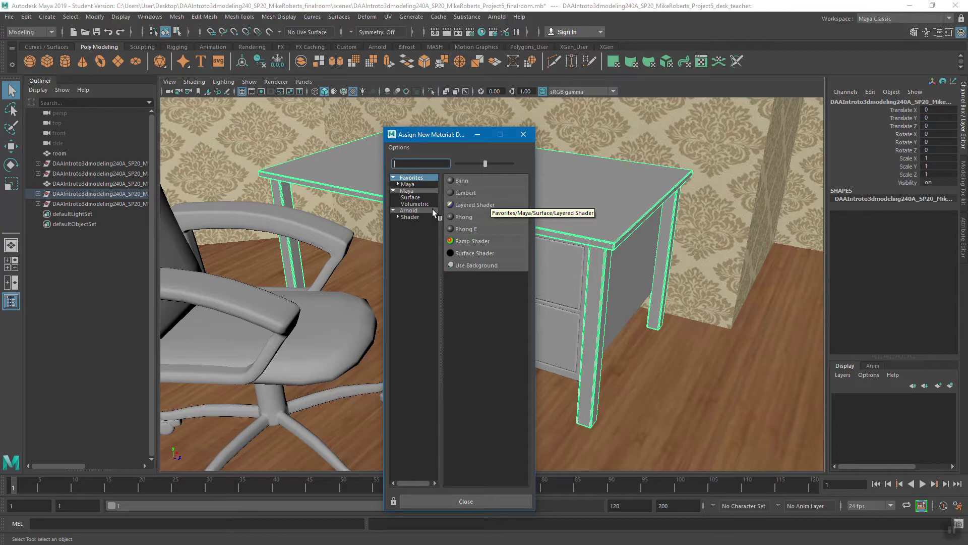
left_click(414, 212)
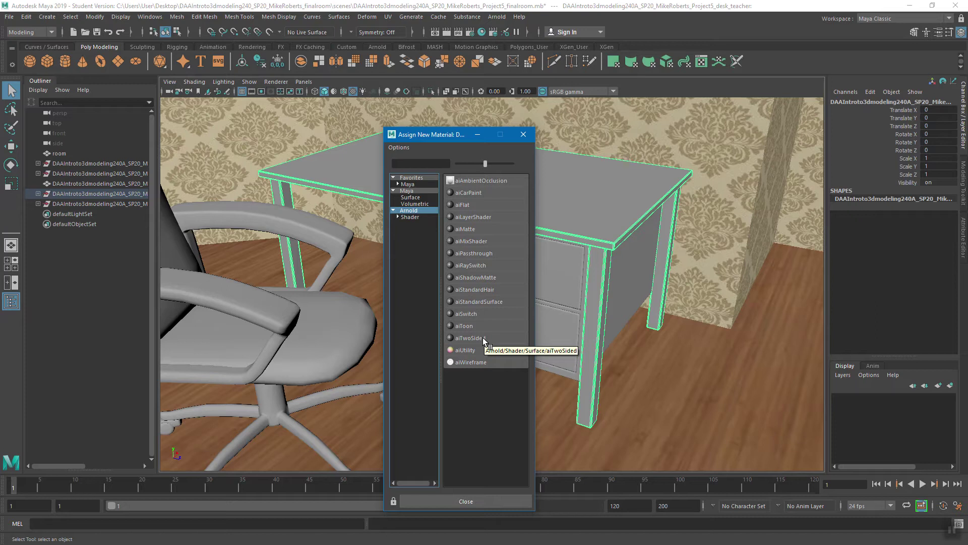
left_click(482, 302)
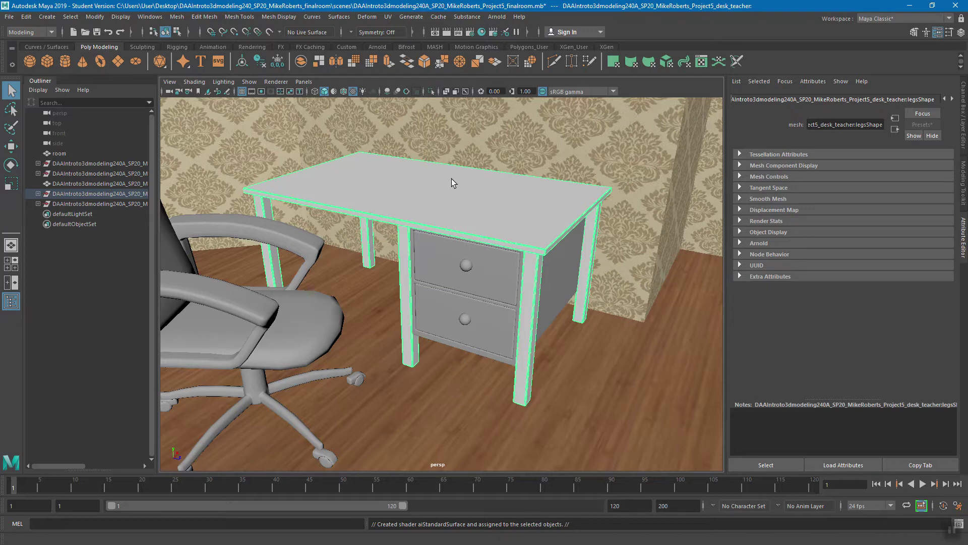
Step: View the desk mesh's Channel Box, Modeling Toolkit and Attribute Editor in turn
left_click(964, 130)
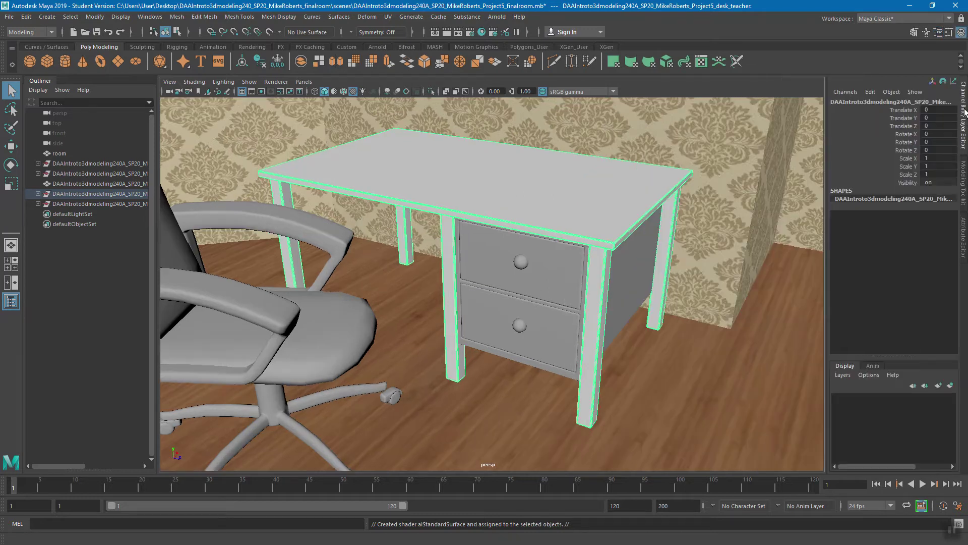
left_click(964, 183)
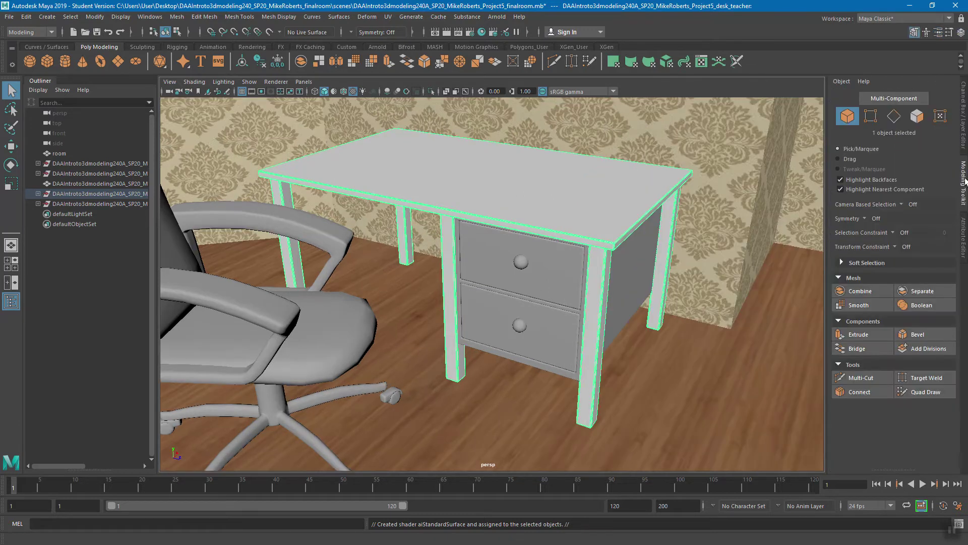
left_click(965, 233)
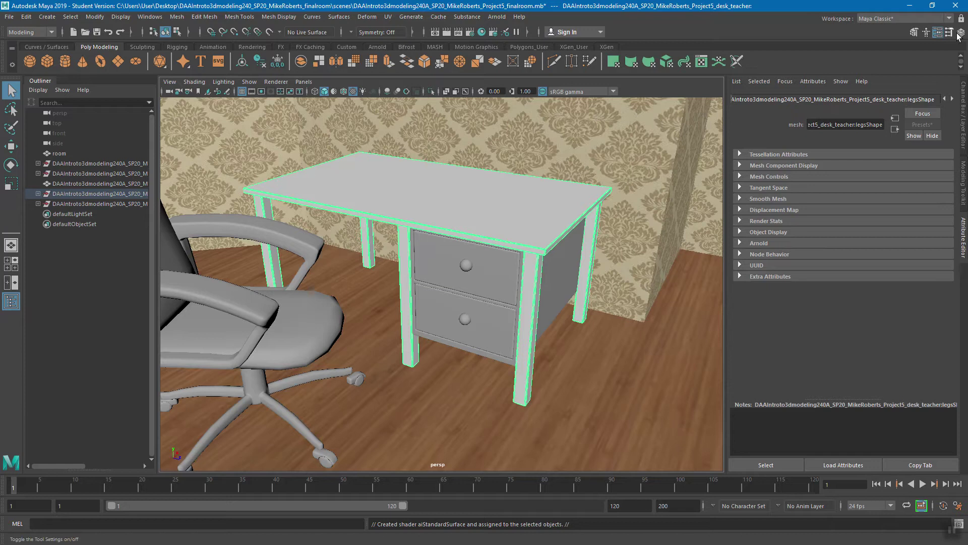
left_click(914, 32)
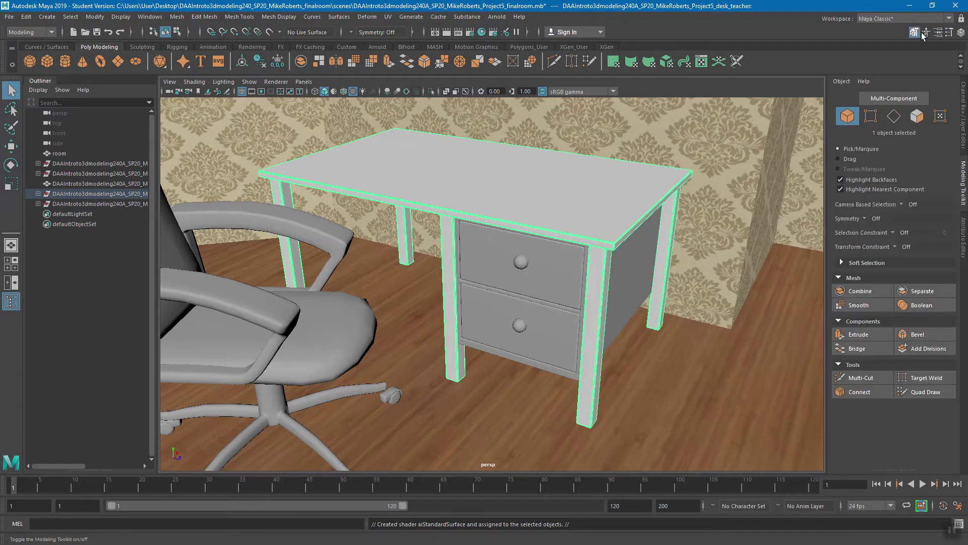
left_click(961, 33)
left_click(938, 32)
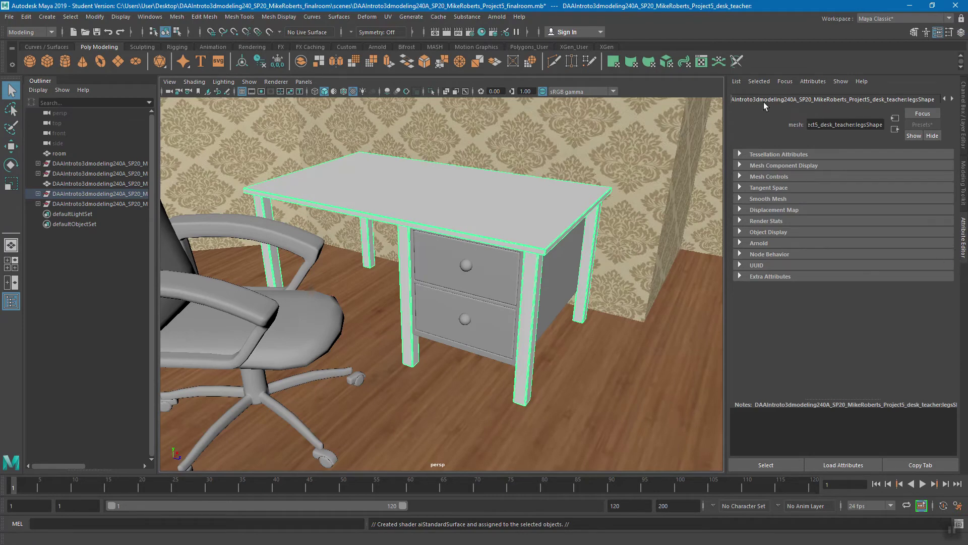
Step: Open the desk mesh's material attributes and rename its aiStandardSurface material as desktop
left_click(953, 100)
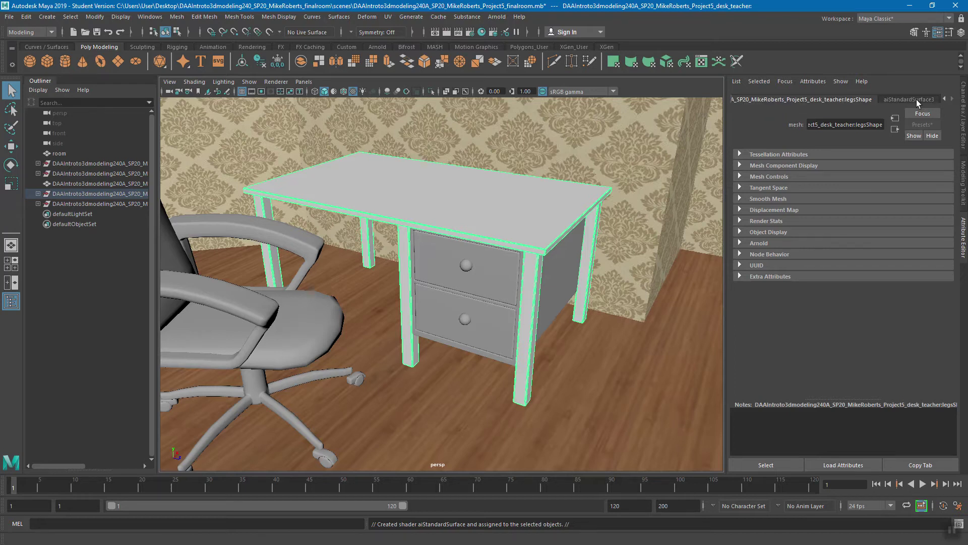
left_click(916, 100)
left_click(854, 99)
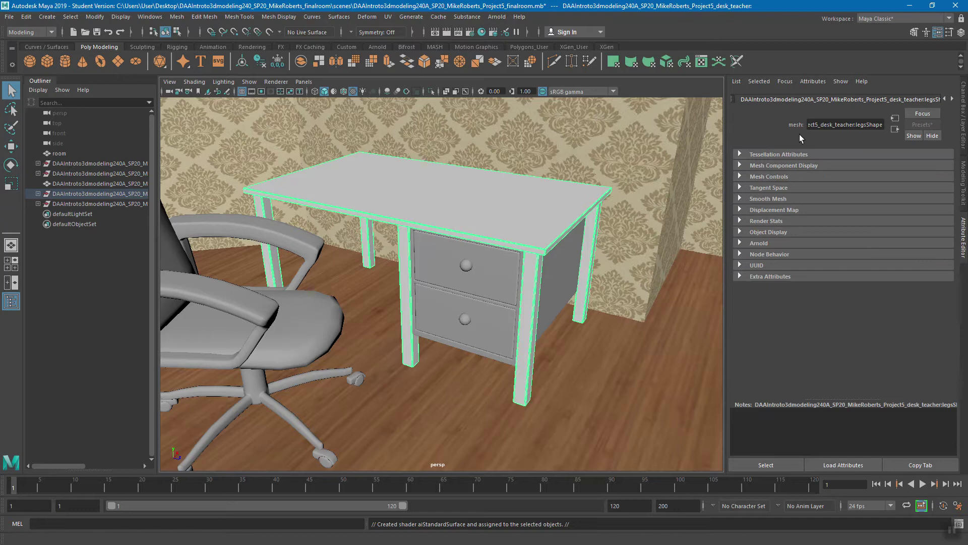
right_click(406, 167)
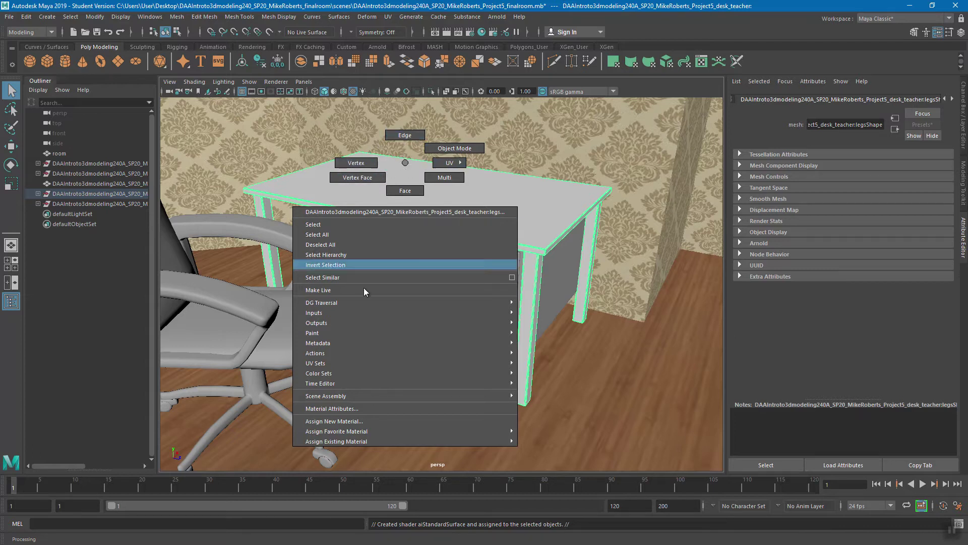
left_click(367, 407)
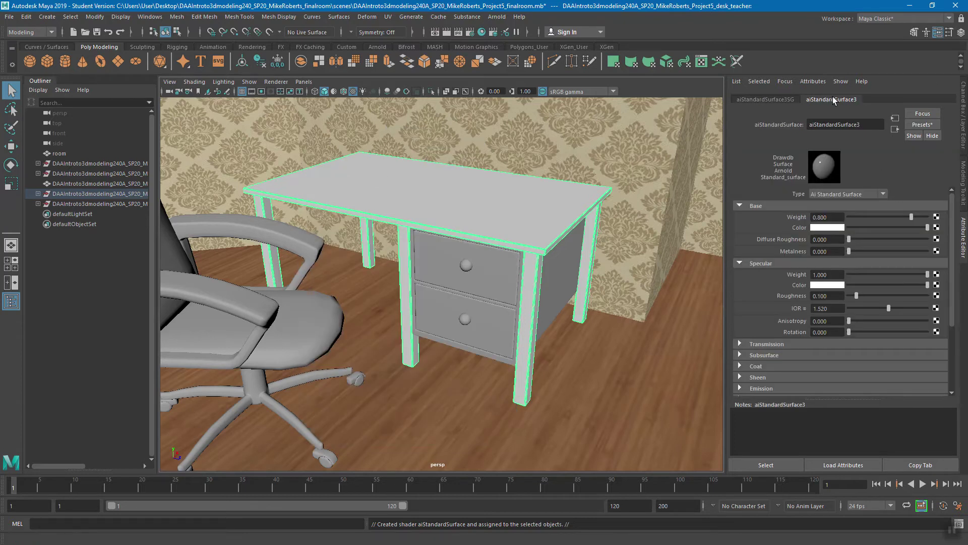
double_click(873, 125)
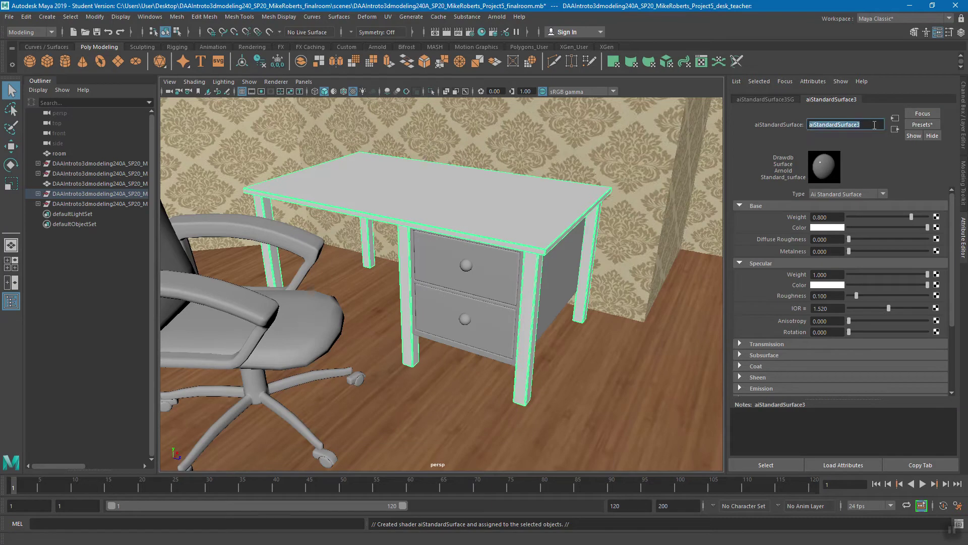
type("desktop")
key("Return")
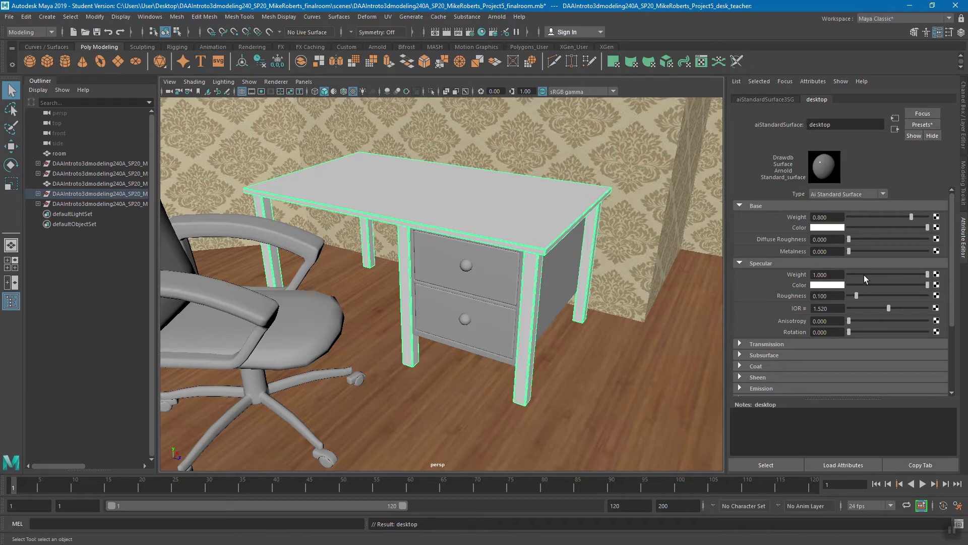
Step: Set the desktop material's specular weight to 0.188 and its specular roughness to 0.435
left_click(916, 274)
left_click_drag(875, 298, 877, 298)
left_click_drag(879, 295, 882, 296)
Step: Connect a File texture node to the base color of the desktop material
left_click(937, 228)
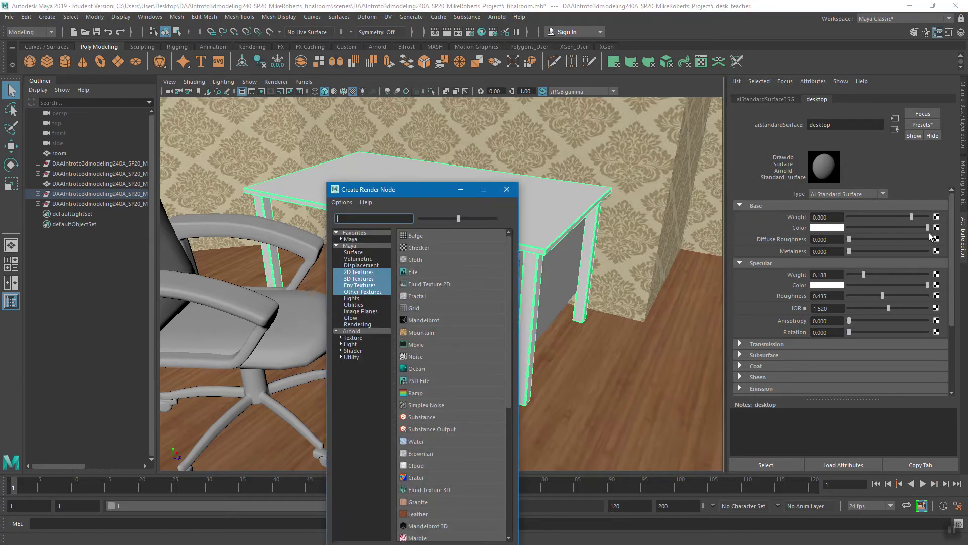
left_click_drag(404, 192, 473, 148)
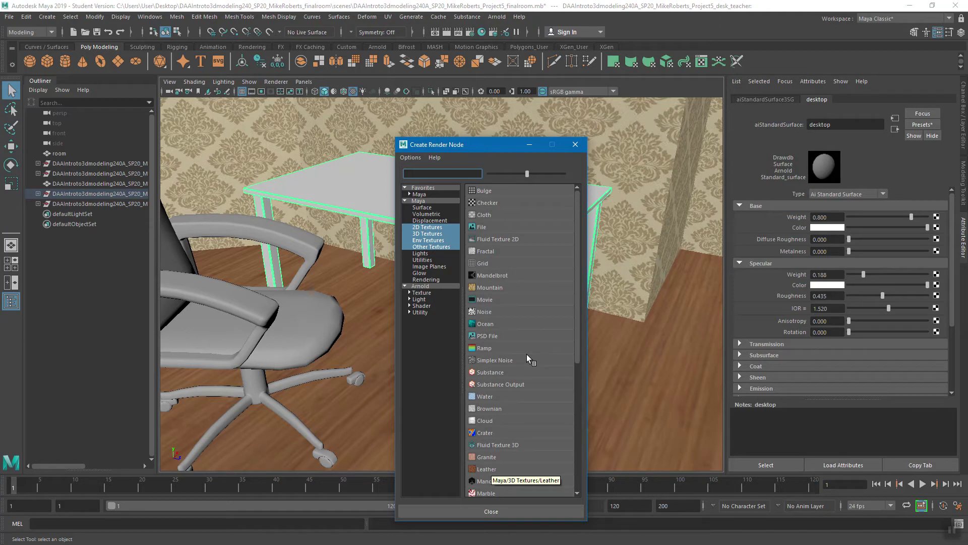
left_click(489, 227)
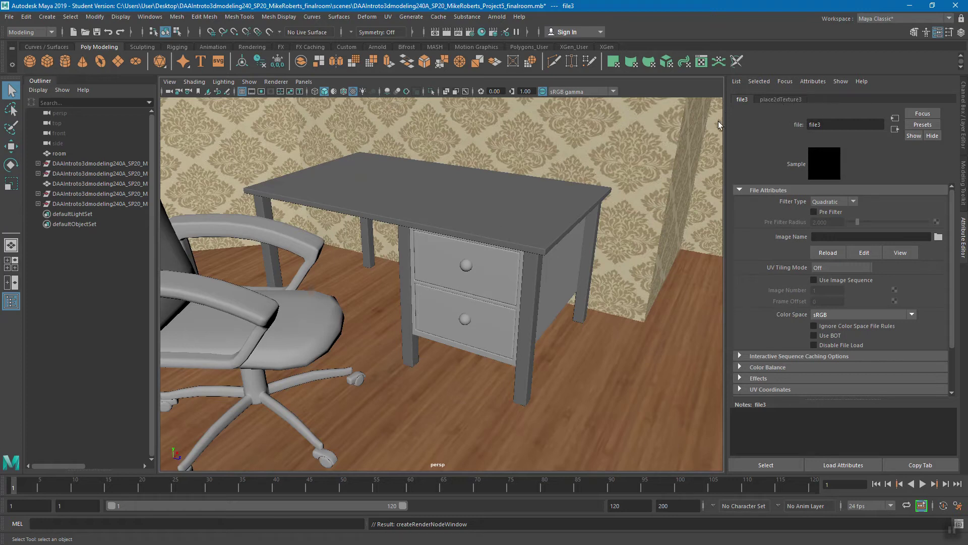
Step: Load deskdrawers_color.png from the project's images folder into the desktop material's file texture
left_click(939, 237)
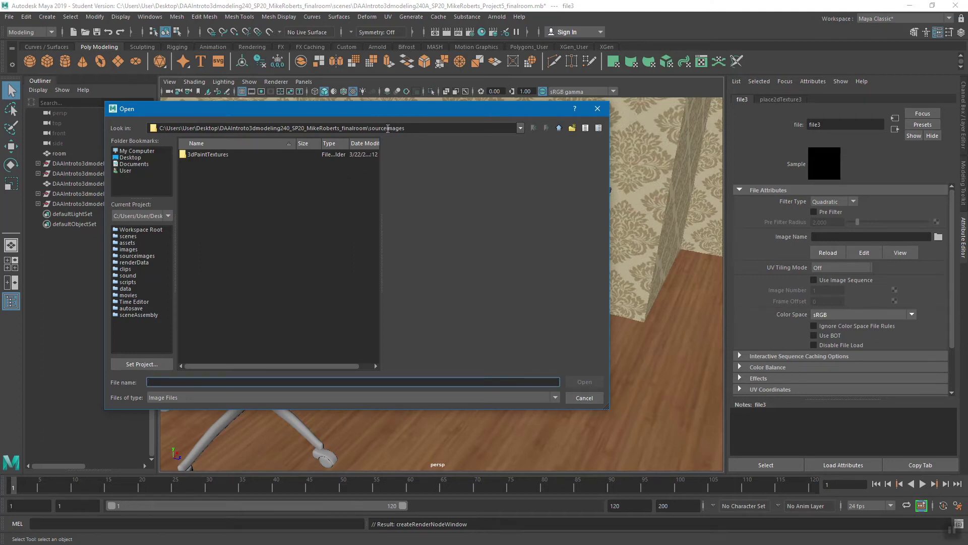
left_click(561, 128)
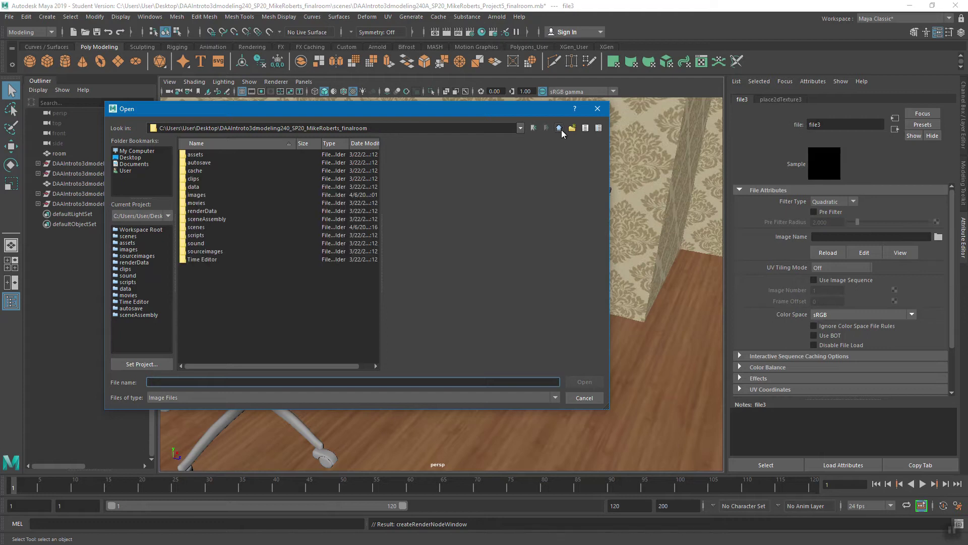
double_click(201, 196)
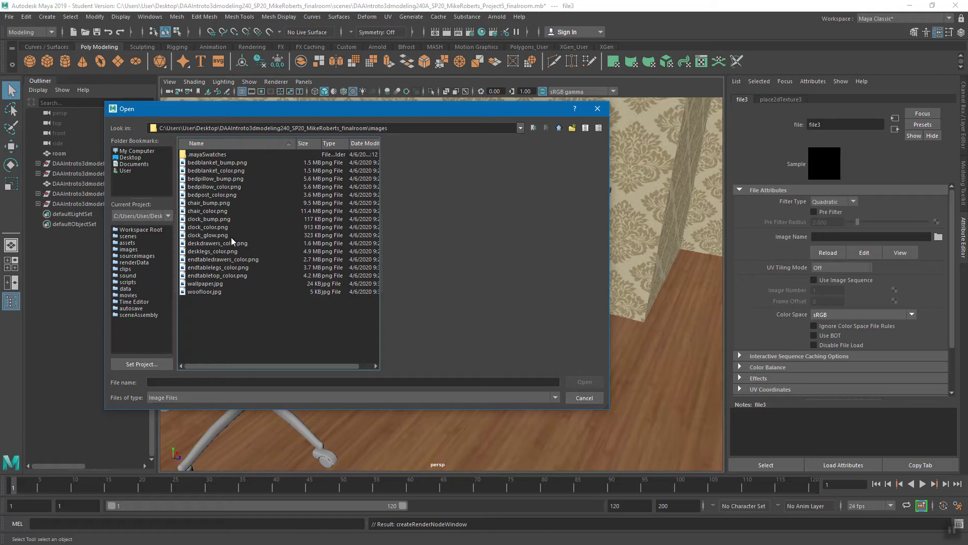
left_click(205, 244)
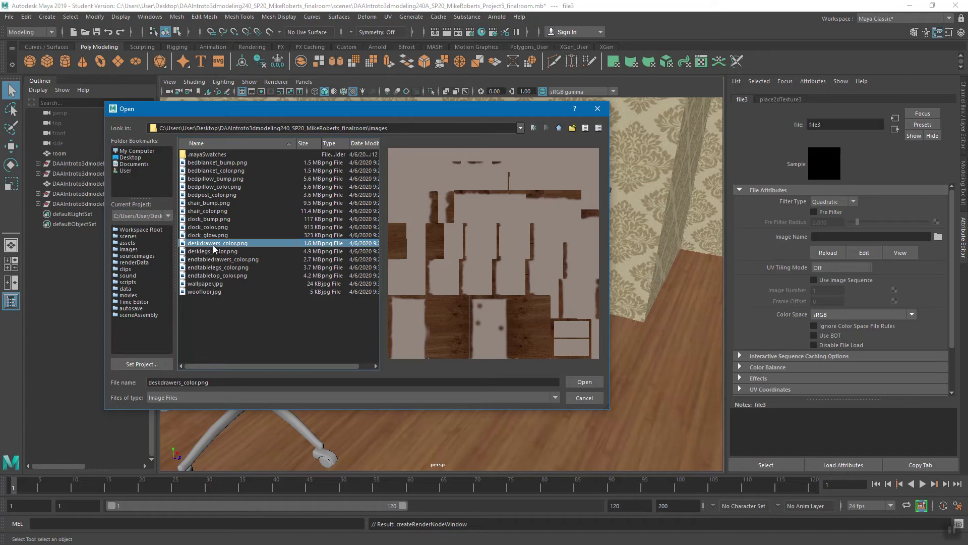
left_click(585, 382)
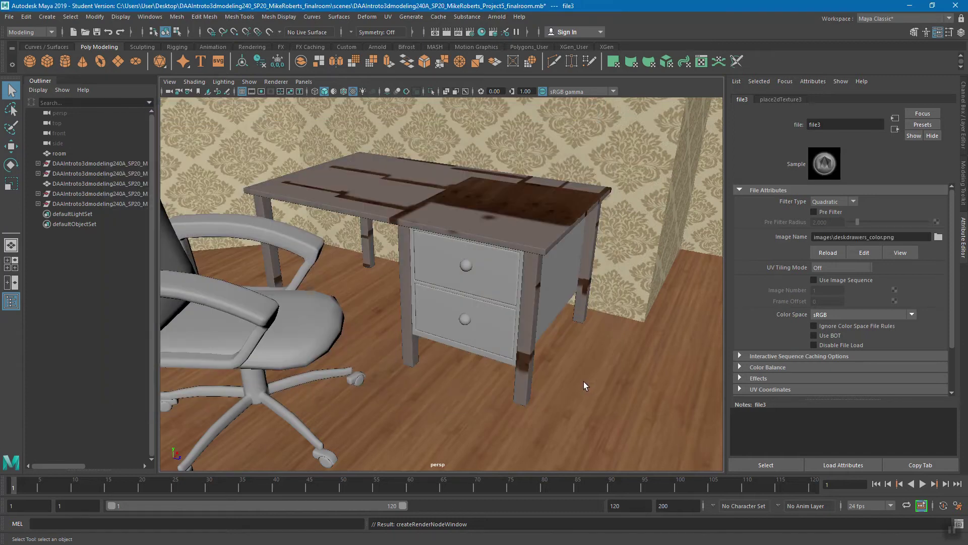
Step: Set desklegs_color.png as the image of the desktop material's file texture
left_click(939, 237)
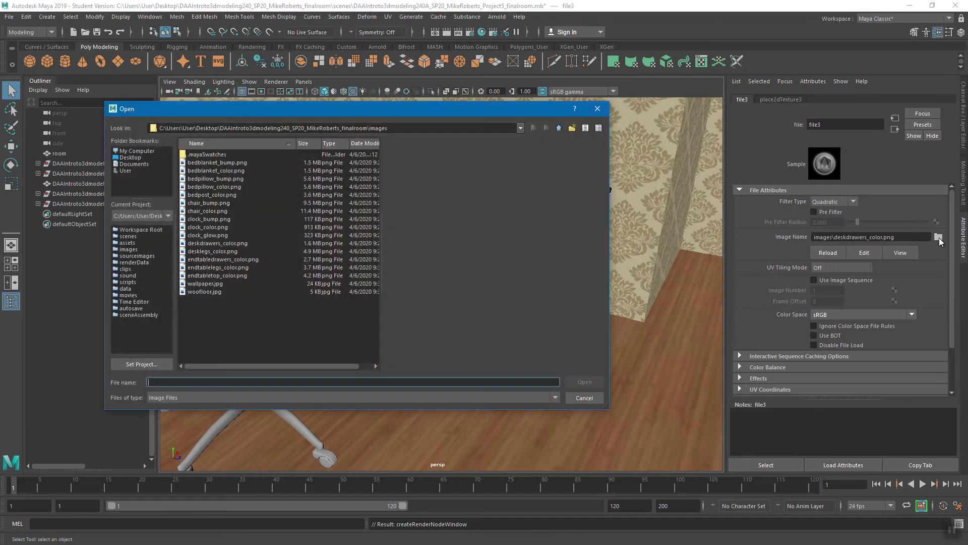
left_click(214, 258)
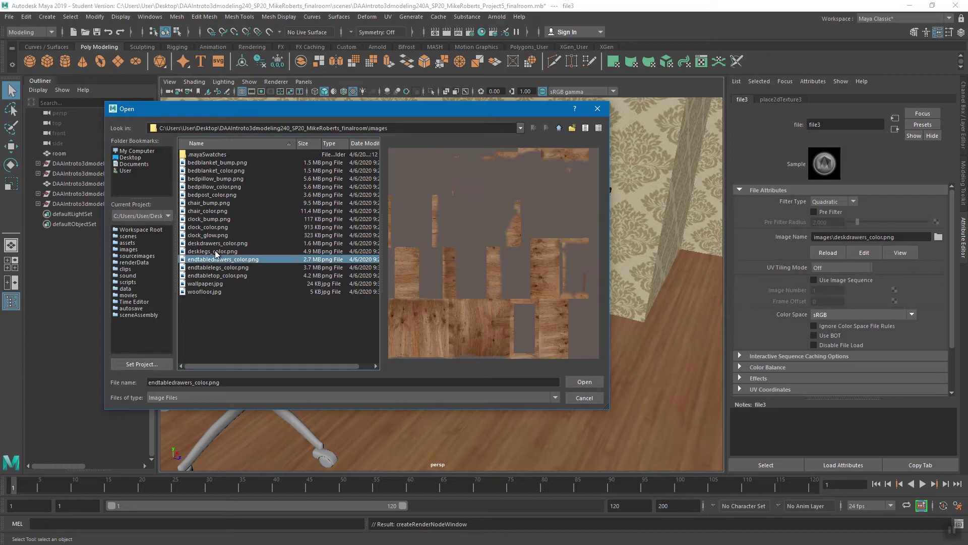
left_click(215, 251)
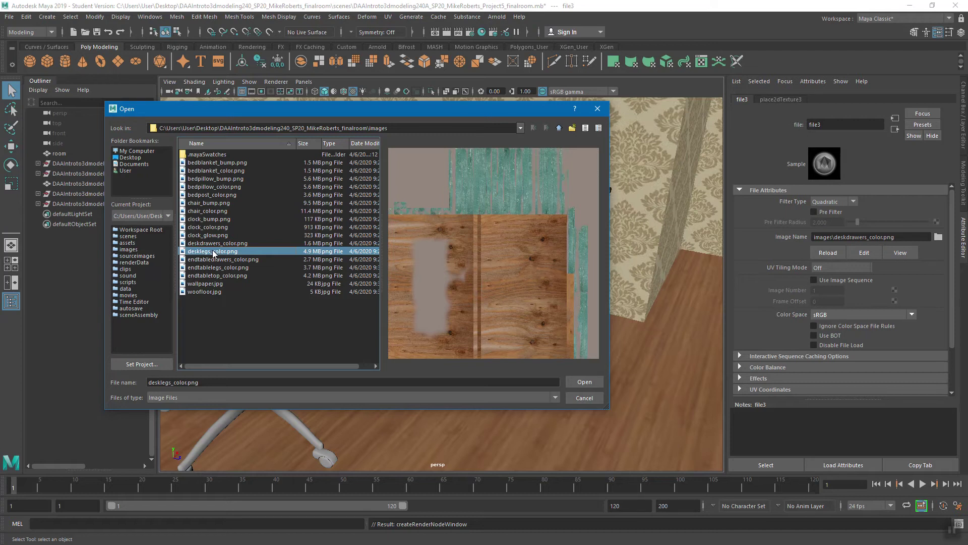
left_click(585, 382)
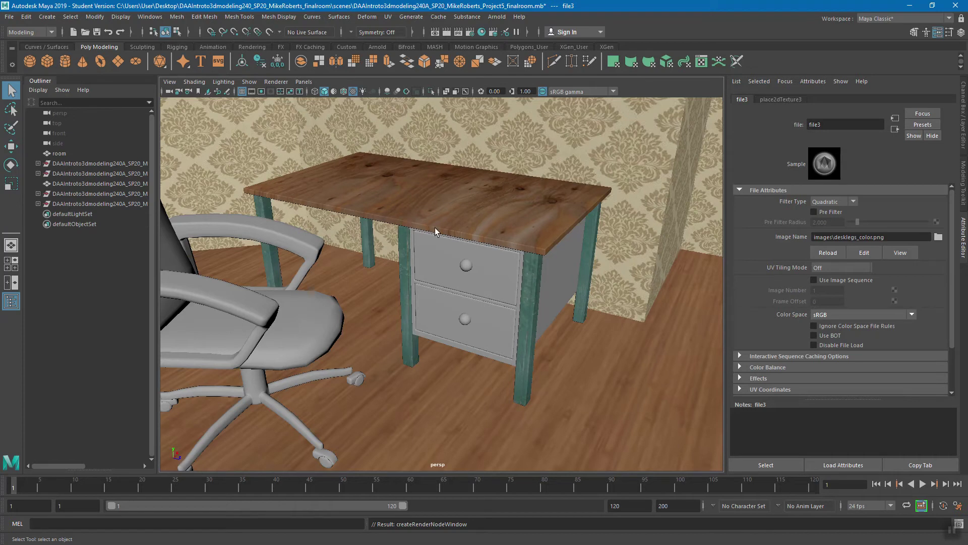
Step: Switch to the UV Editing workspace and select the desk's top and legs mesh to show its UVs
left_click(903, 20)
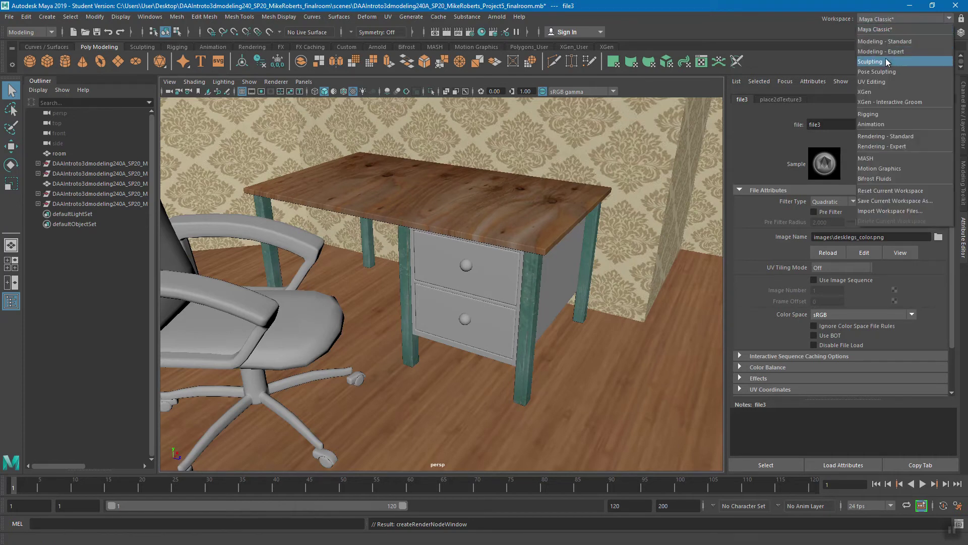
left_click(882, 81)
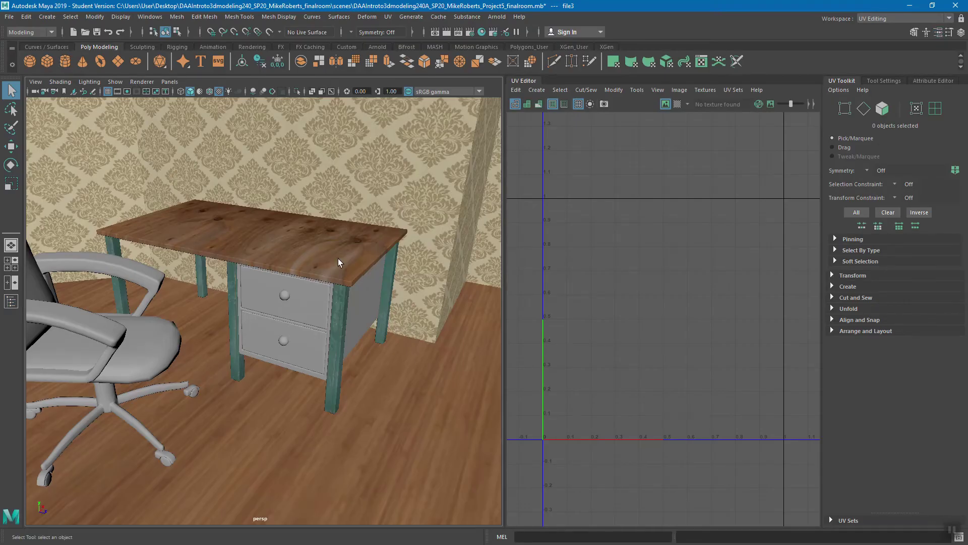
left_click(339, 261)
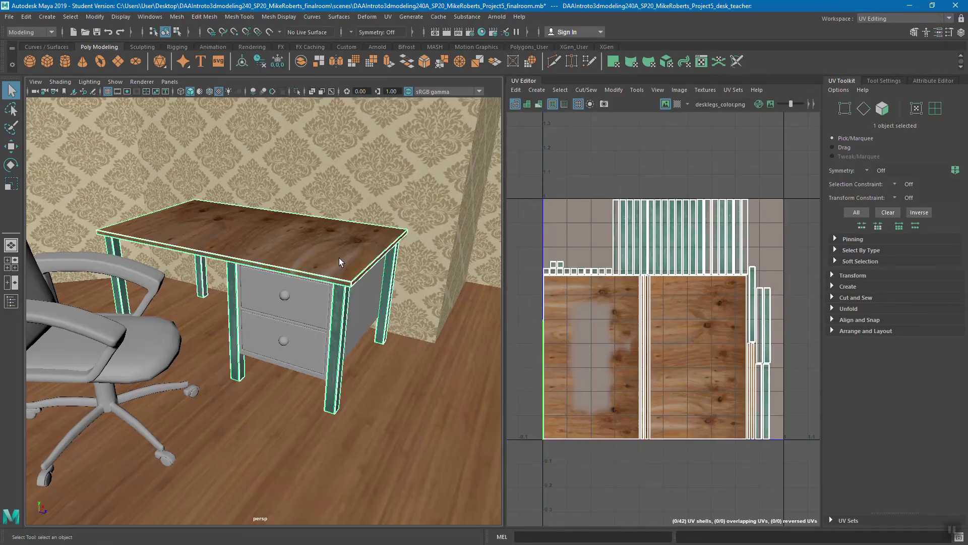
Step: Examine how the desk's UV shells line up with the wood and teal texture areas, and return to the Maya Classic workspace
scroll(702, 310, "up", 5)
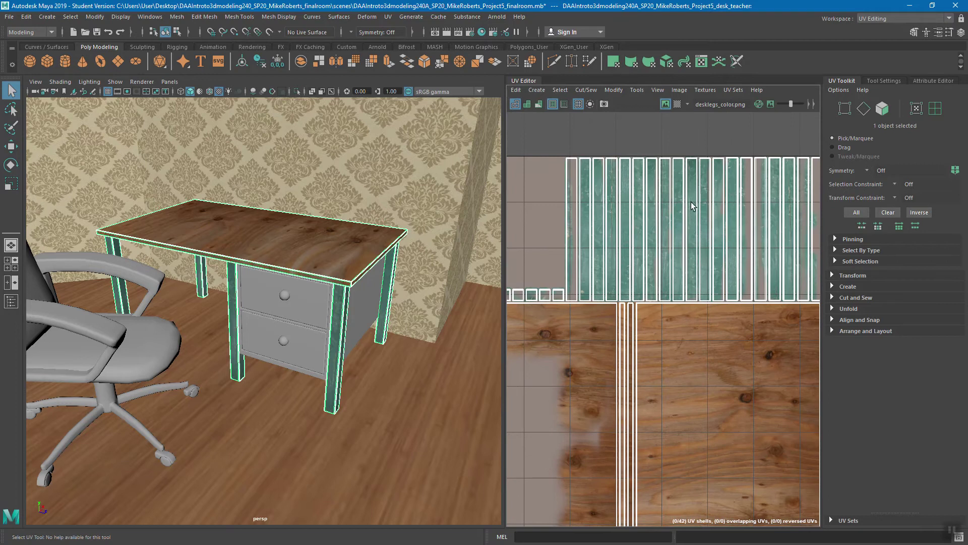
right_click_drag(655, 369, 654, 269, "alt")
middle_click_drag(654, 268, 706, 248, "alt")
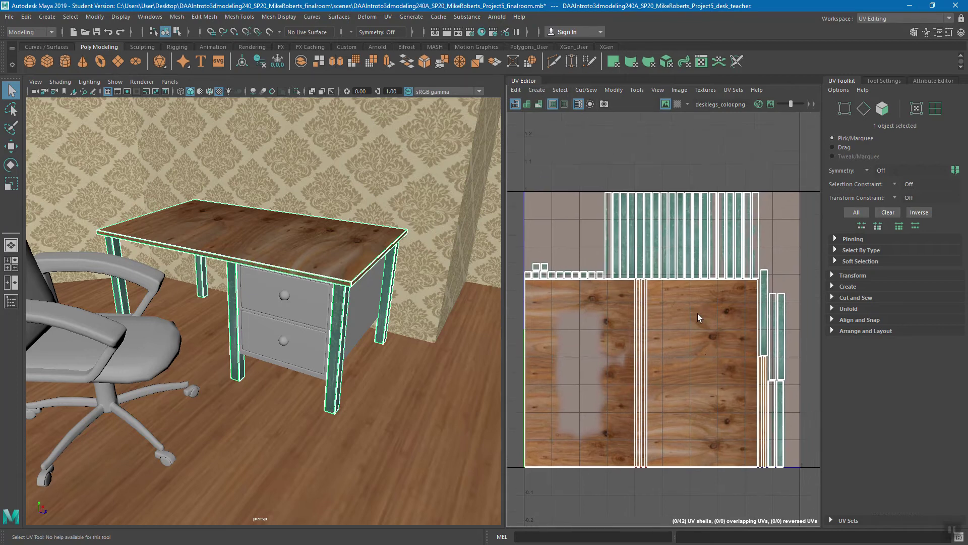
scroll(697, 313, "up", 2)
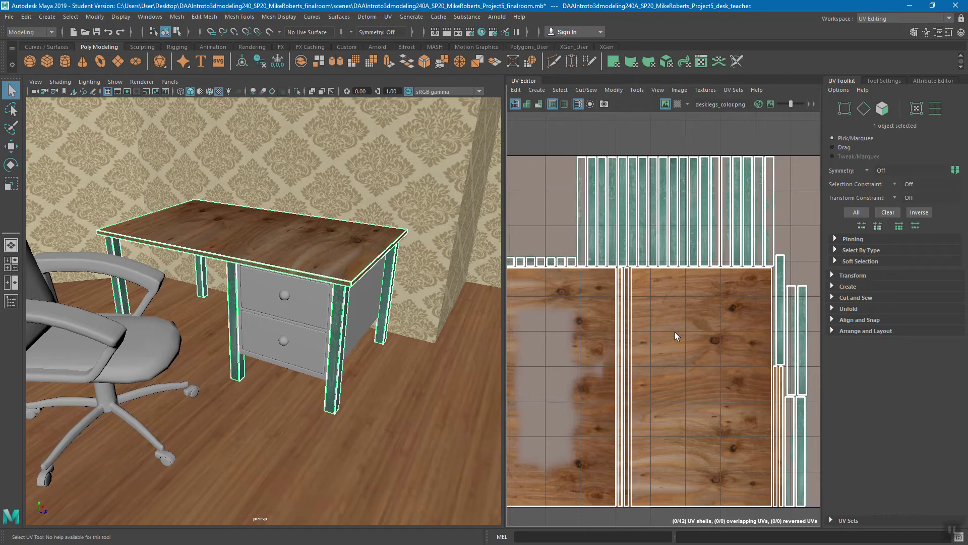
scroll(681, 325, "down", 1)
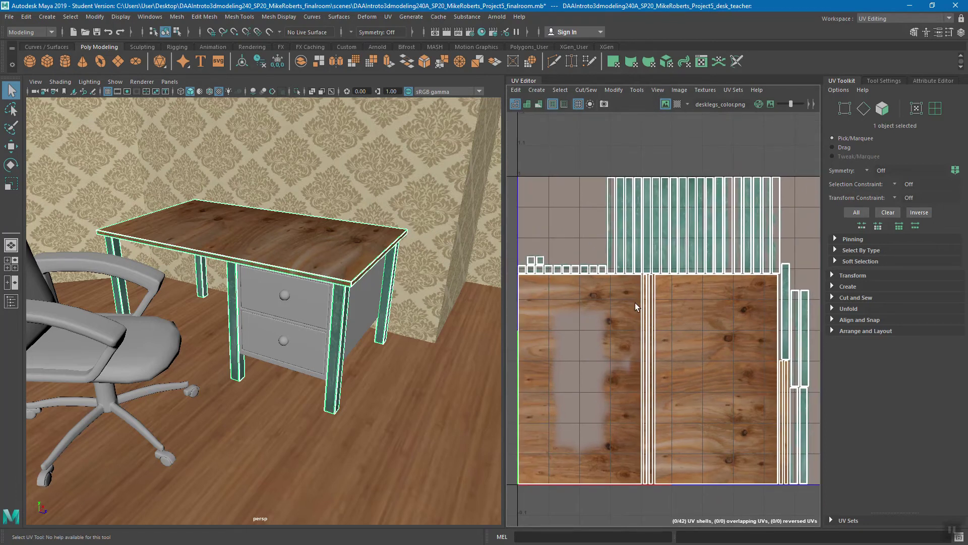
scroll(613, 271, "up", 1)
scroll(613, 271, "up", 1)
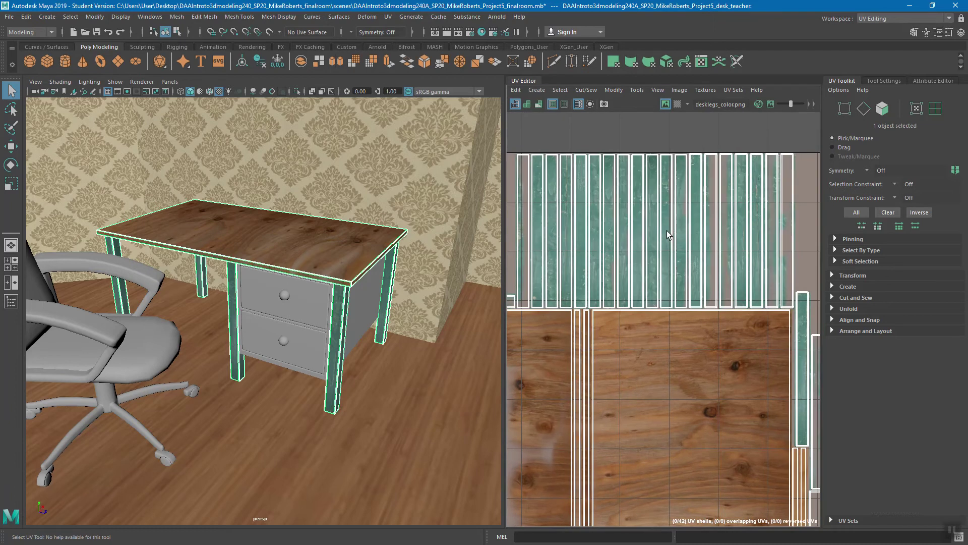
scroll(618, 286, "down", 2)
scroll(626, 273, "down", 1)
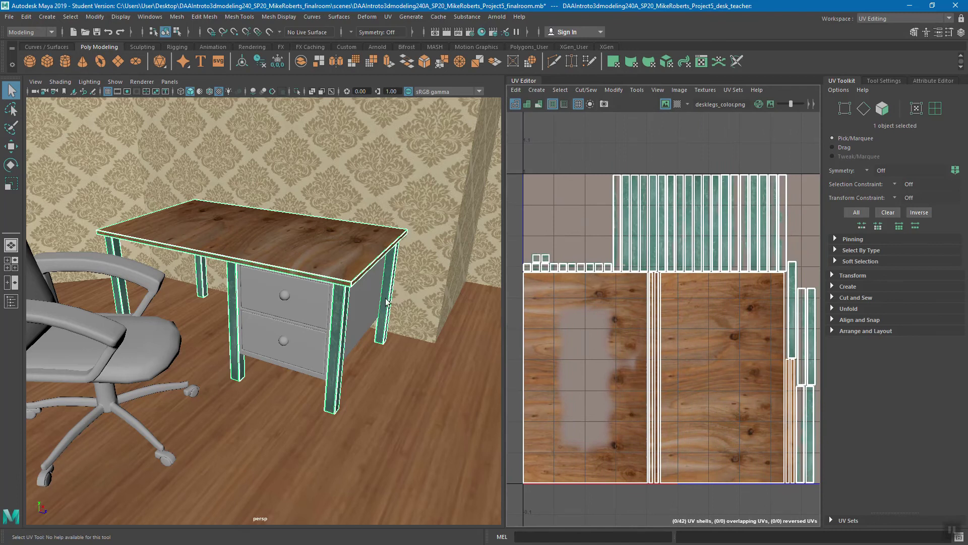
left_click(890, 20)
left_click(892, 29)
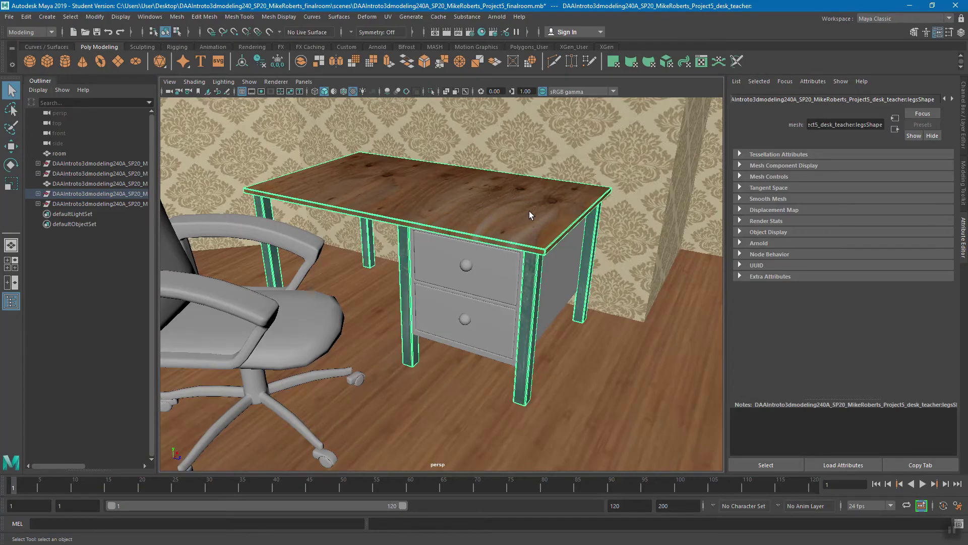
Step: Assign a new Arnold aiStandardSurface material to the desk's drawers mesh
left_click(503, 271)
right_click_drag(609, 299, 591, 292, "alt")
middle_click_drag(496, 244, 486, 227, "alt")
right_click_drag(485, 227, 513, 255, "alt")
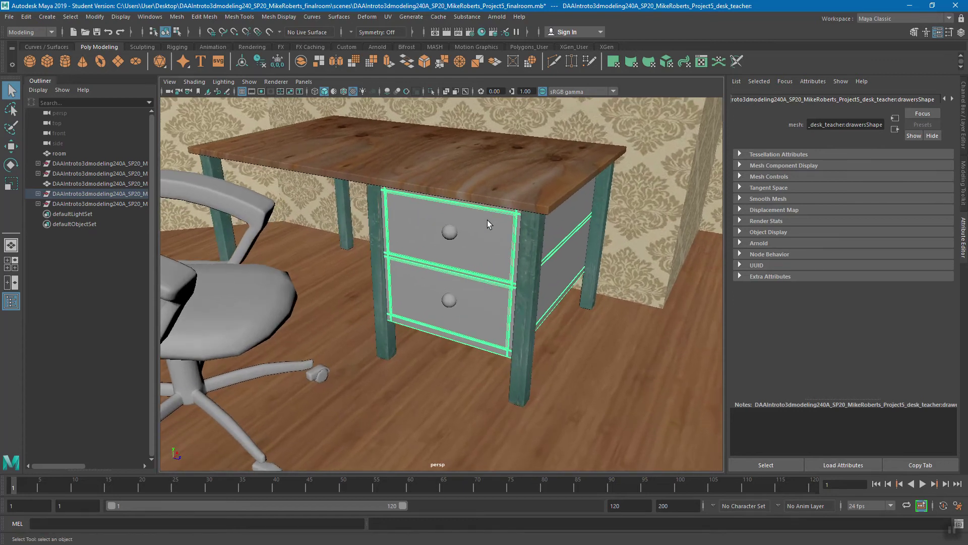
right_click(487, 220)
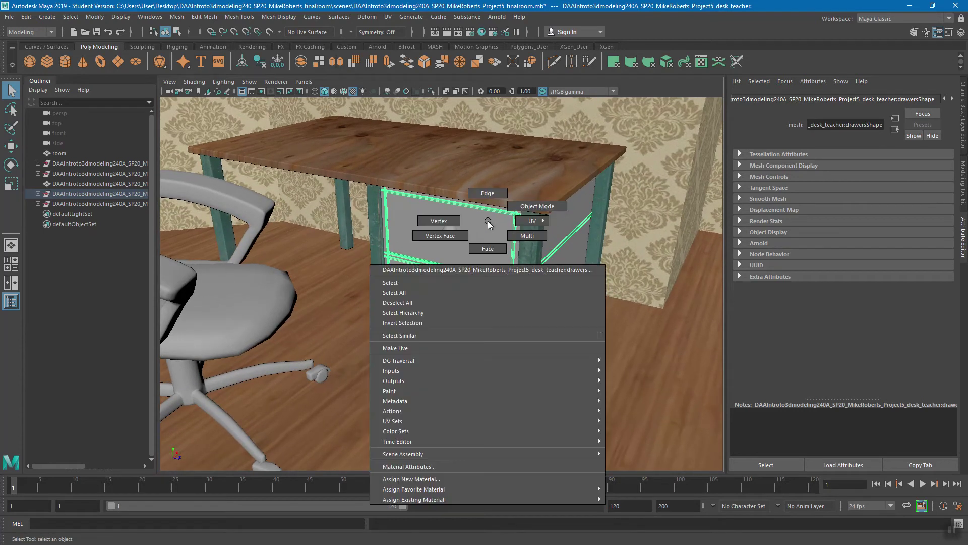
left_click(456, 477)
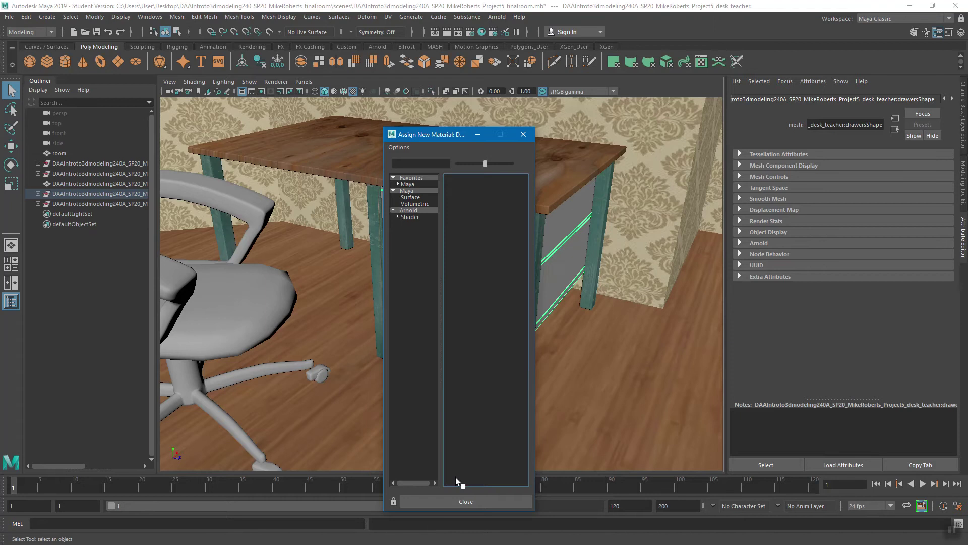
left_click(408, 210)
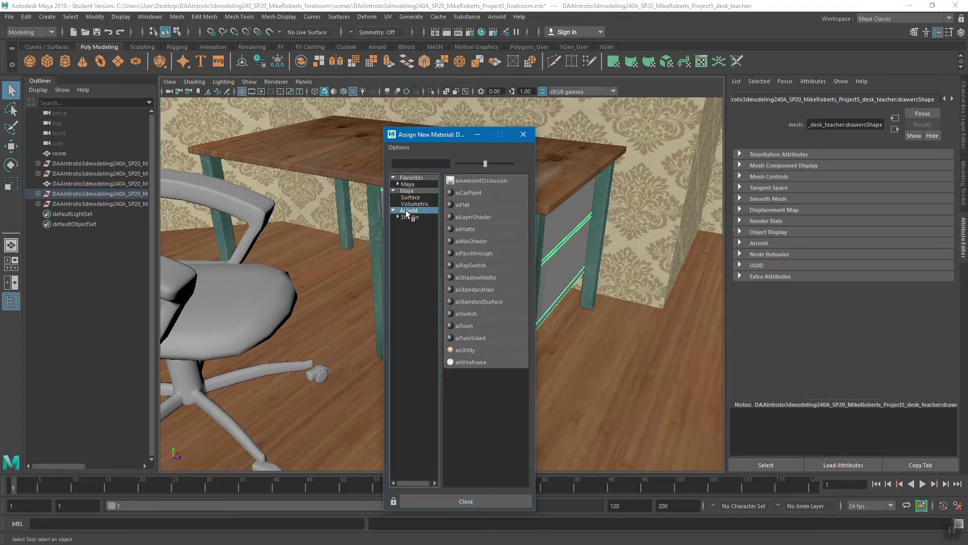
left_click(489, 301)
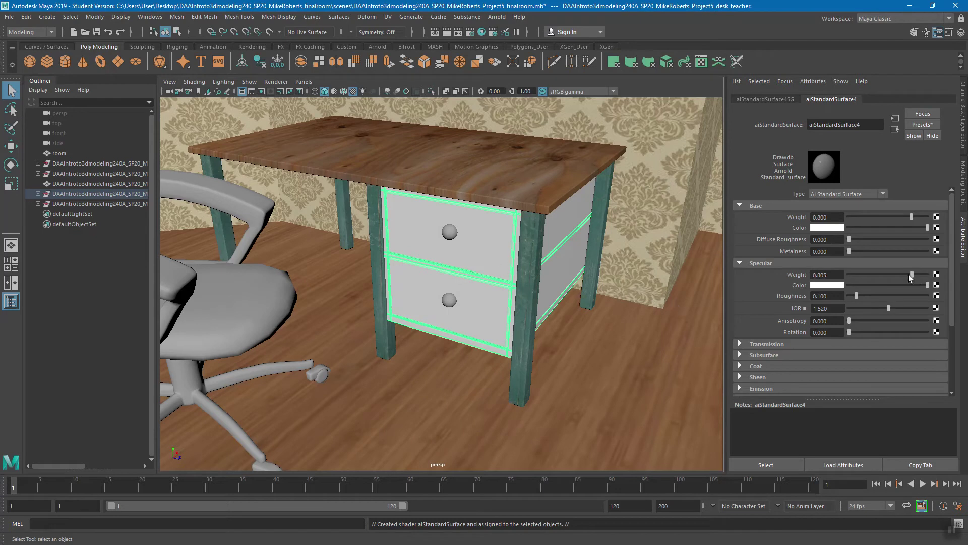
Step: Set the drawers material's specular weight to 0.279 and its specular roughness to 0.435
left_click_drag(909, 274, 881, 276)
left_click_drag(867, 295, 882, 295)
Step: Connect a File texture with deskdrawers_color.png to the drawers material's base color and save the scene
left_click(936, 227)
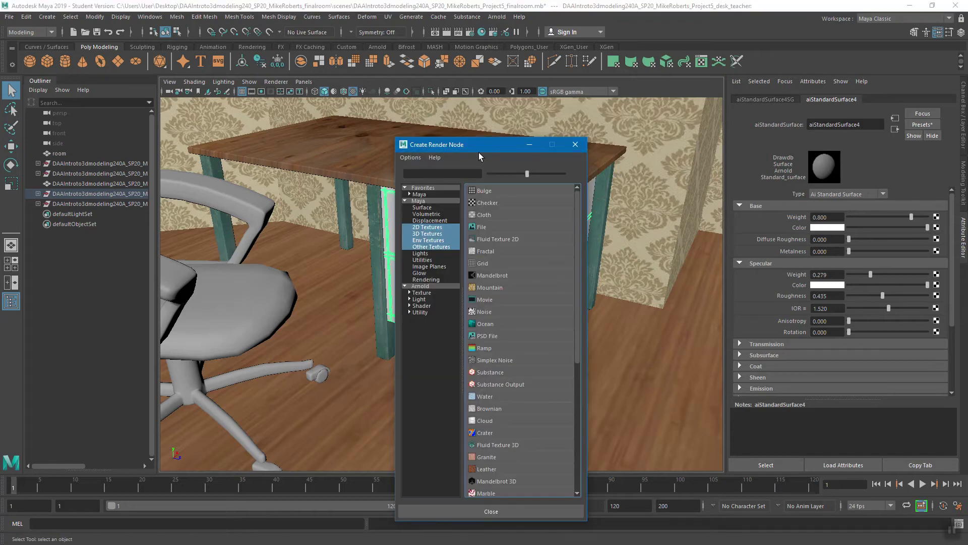
left_click_drag(479, 146, 515, 121)
left_click(530, 206)
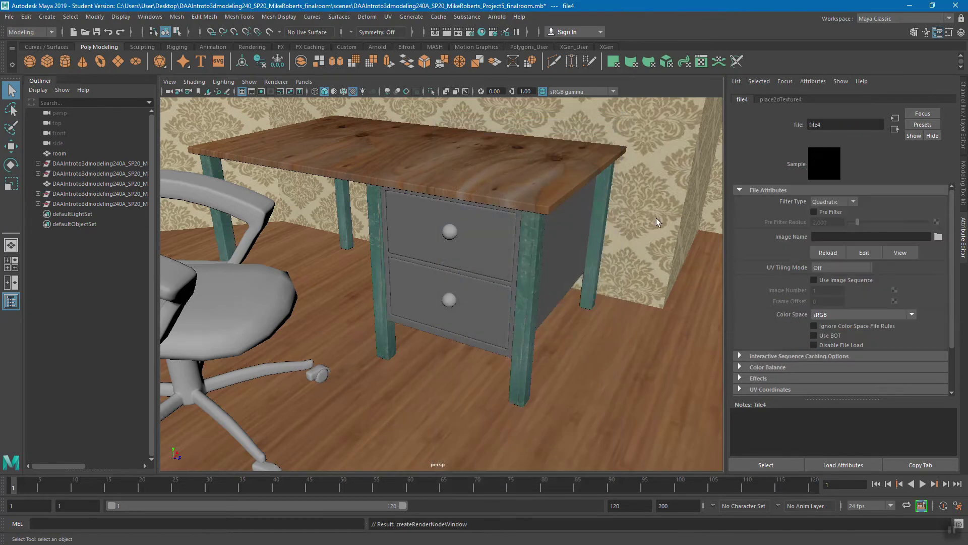
left_click(938, 237)
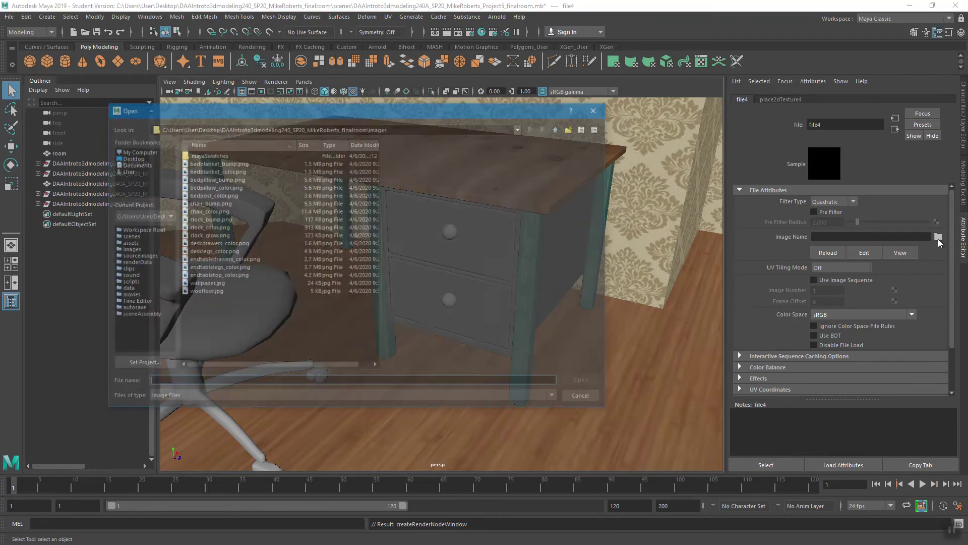
left_click(211, 244)
left_click(580, 382)
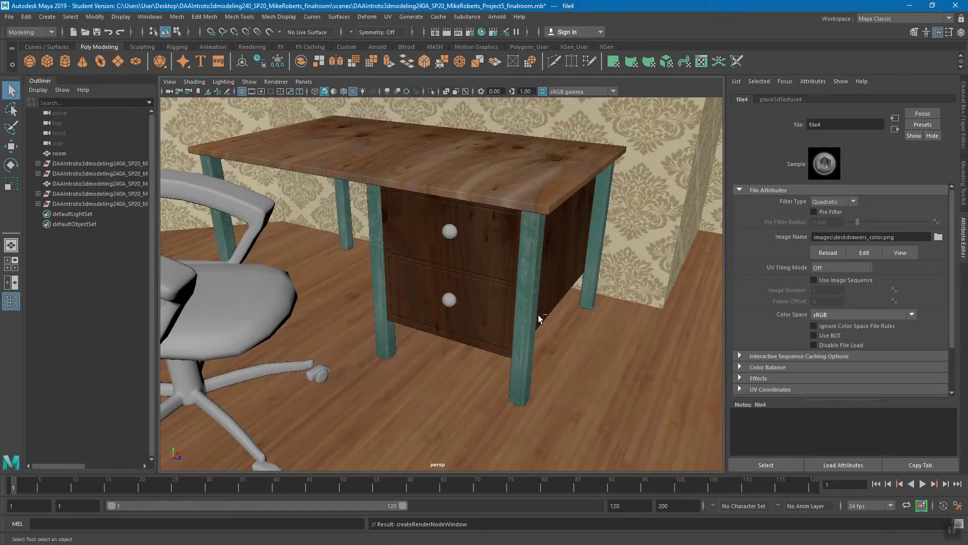
key("ctrl+s")
left_click(468, 287)
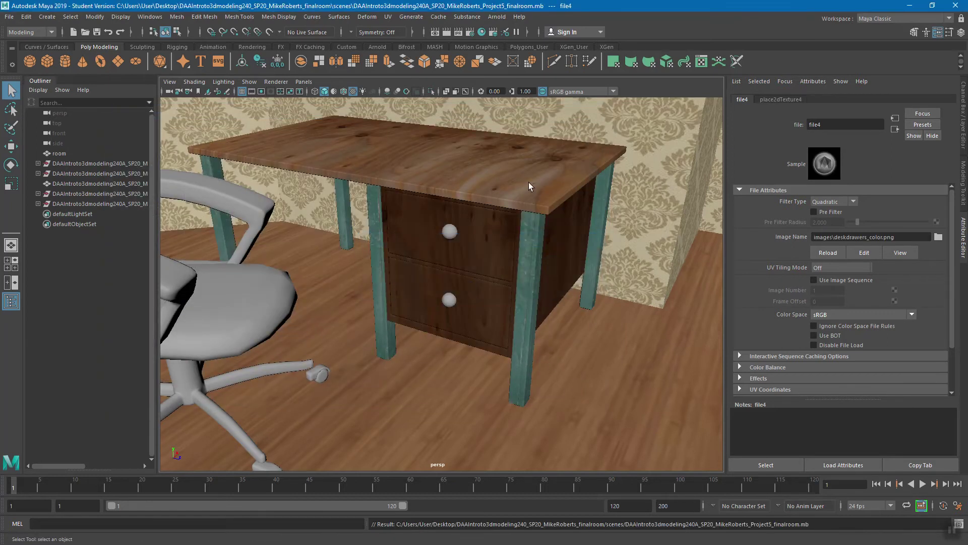
Step: Assign a new Arnold aiStandardSurface material to the end table's drawer mesh
mouse_move(546, 289)
left_mouse_down("alt")
mouse_move(495, 287)
mouse_move(540, 280)
left_mouse_up("alt")
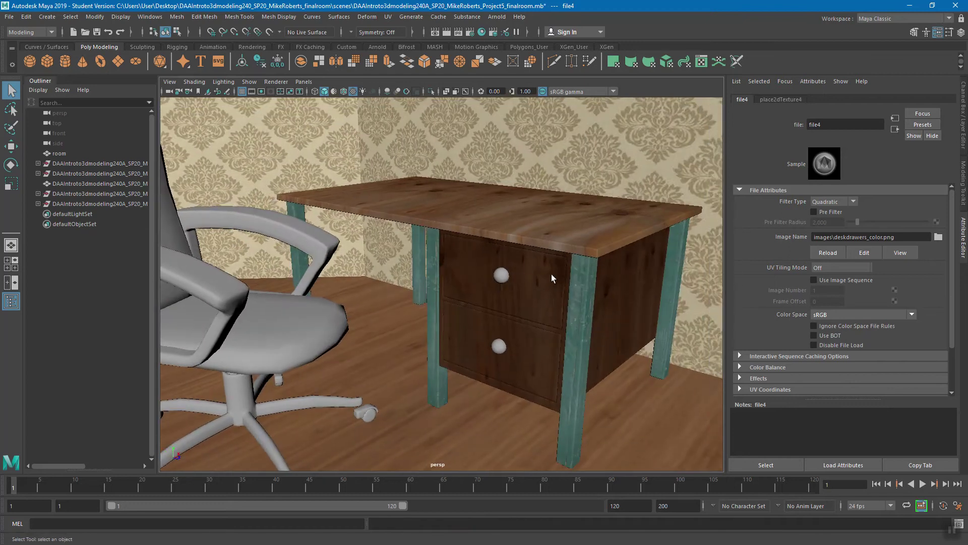
left_click_drag(599, 290, 557, 266, "alt")
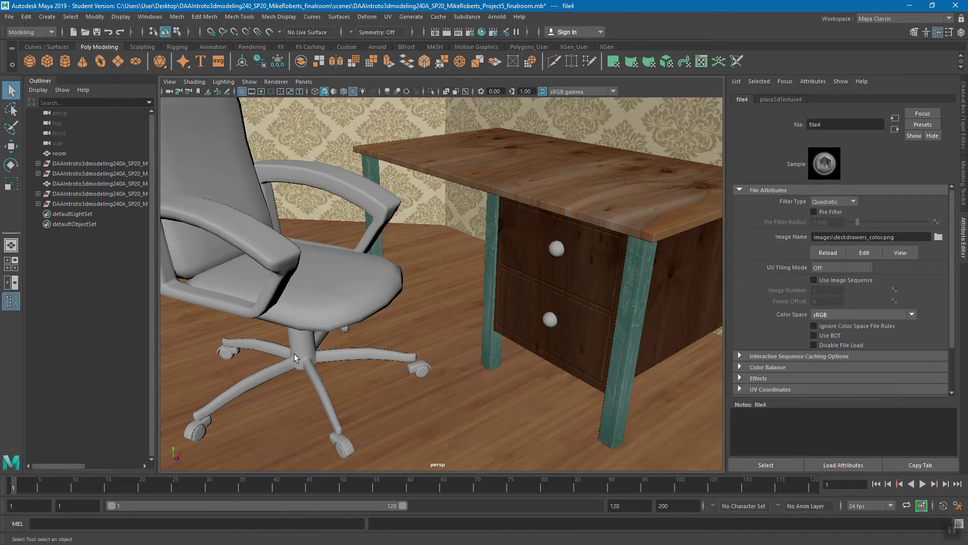
left_click_drag(292, 359, 283, 315, "alt")
left_click(405, 244)
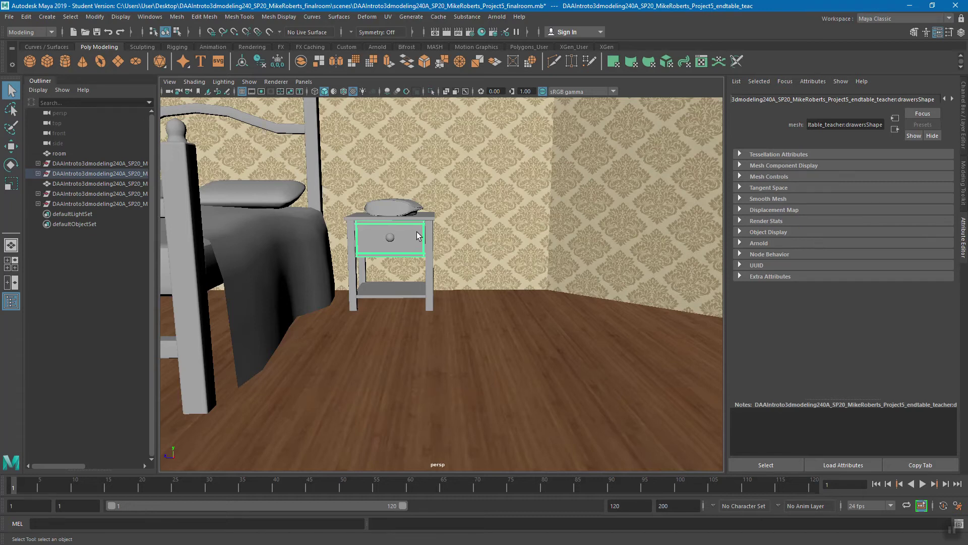
left_click_drag(466, 265, 447, 259, "alt")
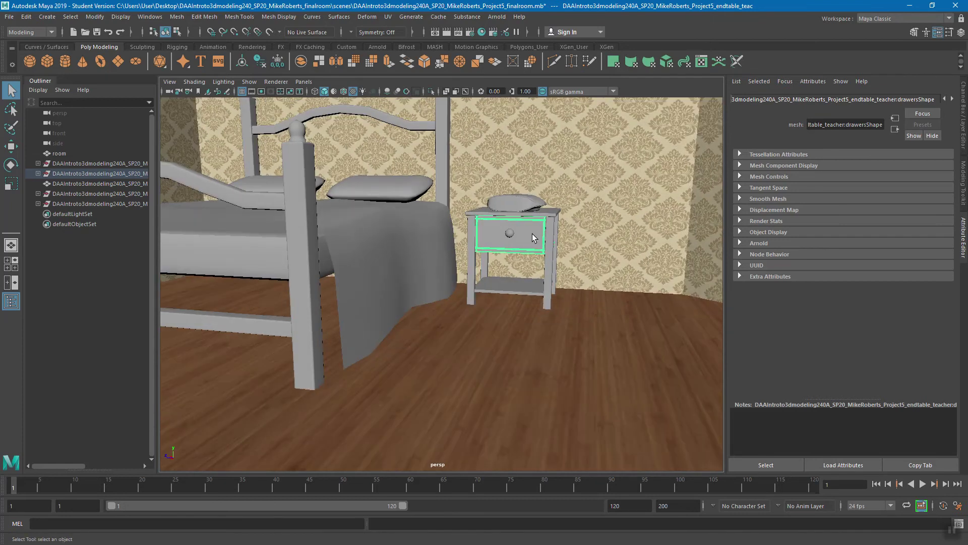
key("f")
left_click_drag(587, 292, 452, 250, "alt")
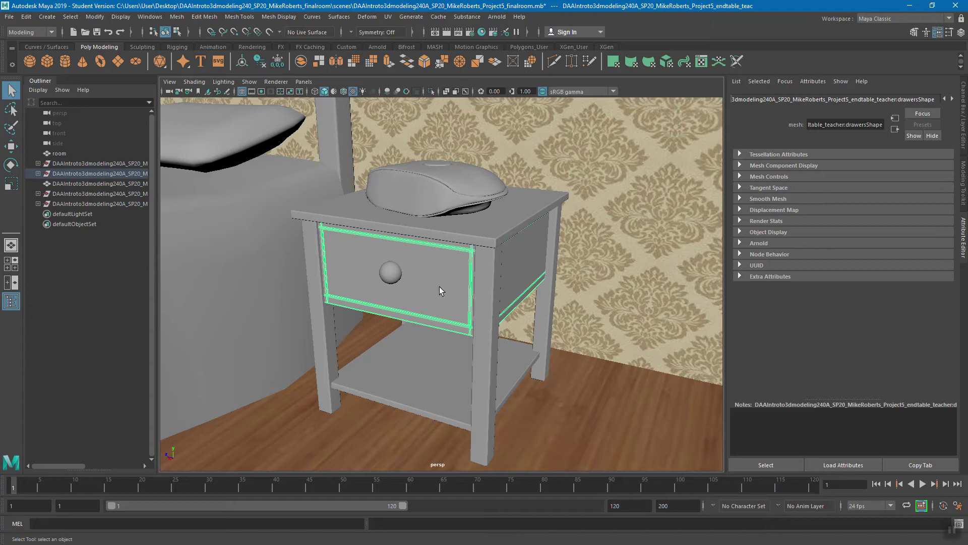
middle_click_drag(458, 294, 474, 276, "alt")
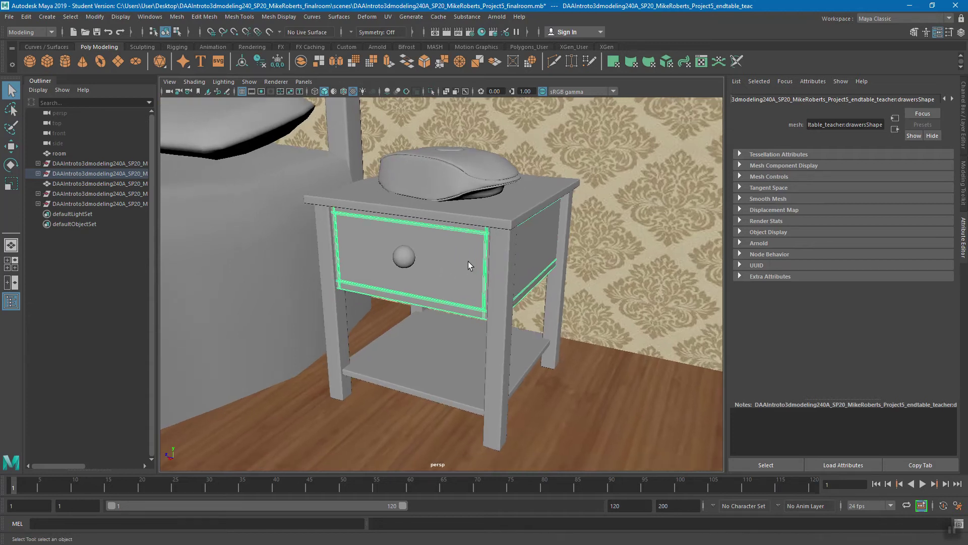
right_click(462, 233)
right_click(451, 235)
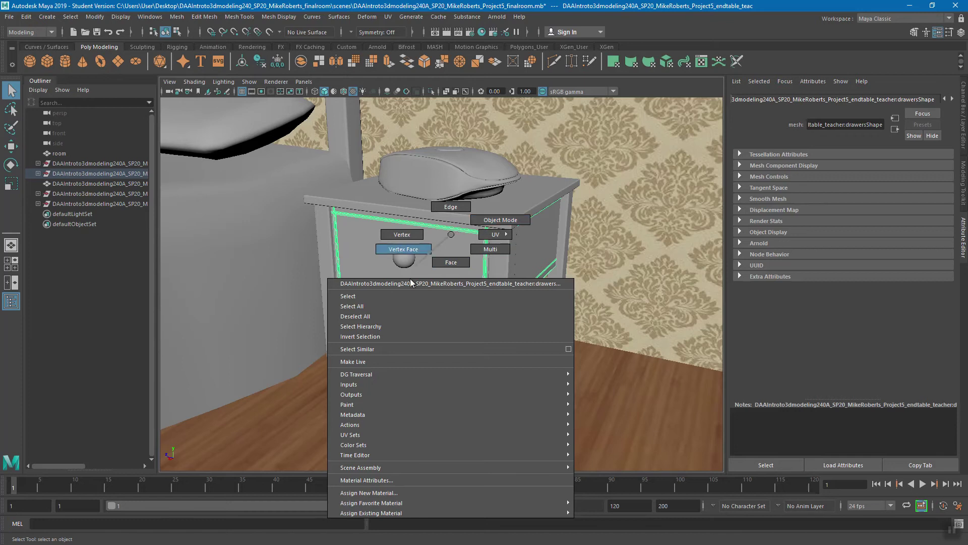
left_click(380, 492)
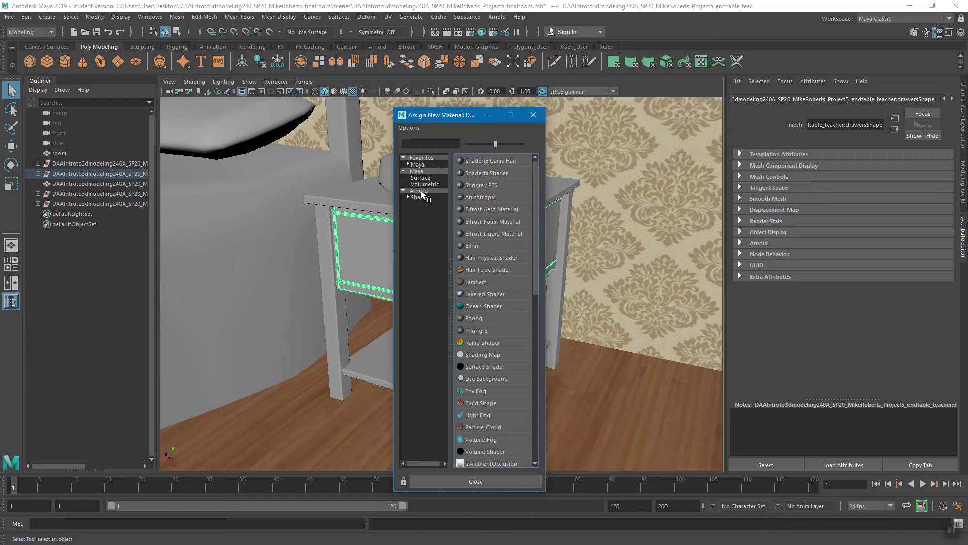
left_click(422, 191)
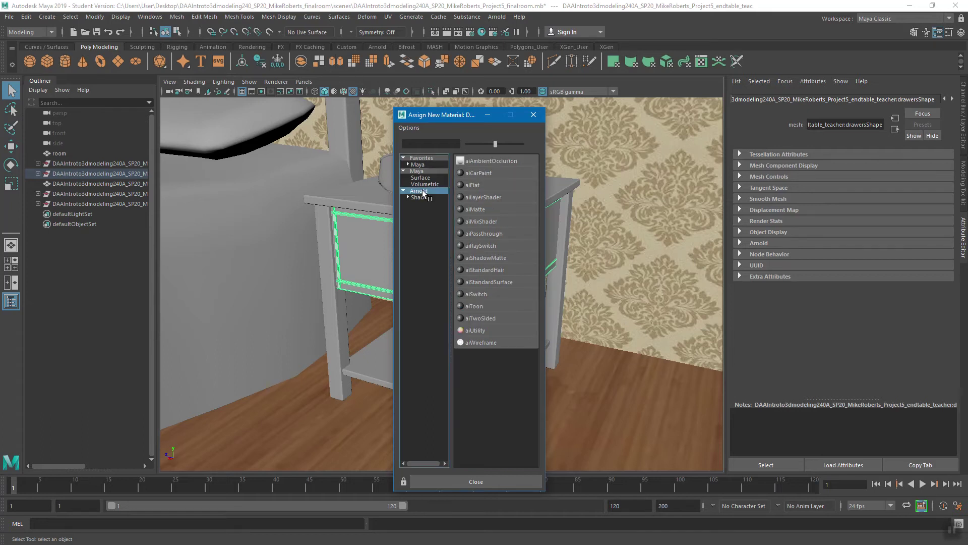
left_click(489, 282)
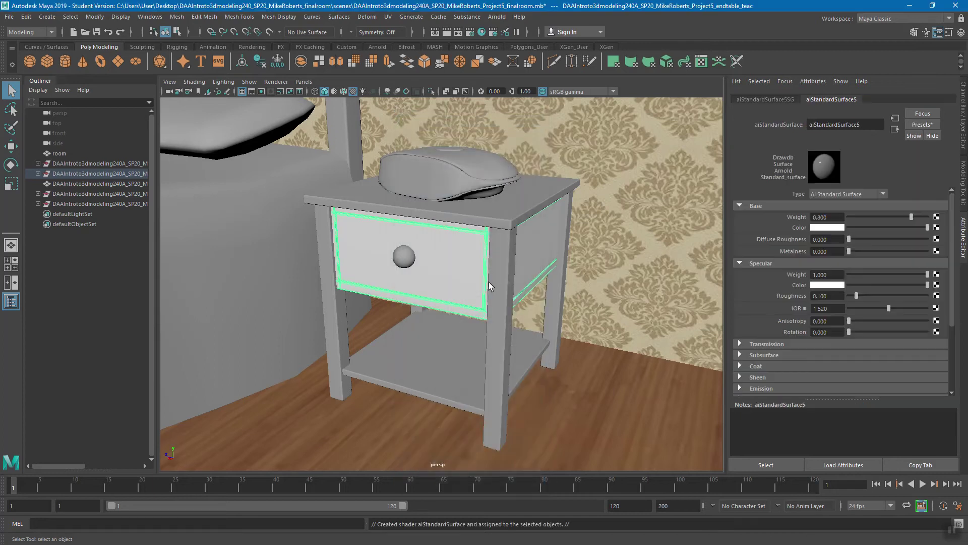
Step: Rename the drawer material endtabledrawers and set its specular weight to 0.208 and specular roughness to 0.442
double_click(867, 124)
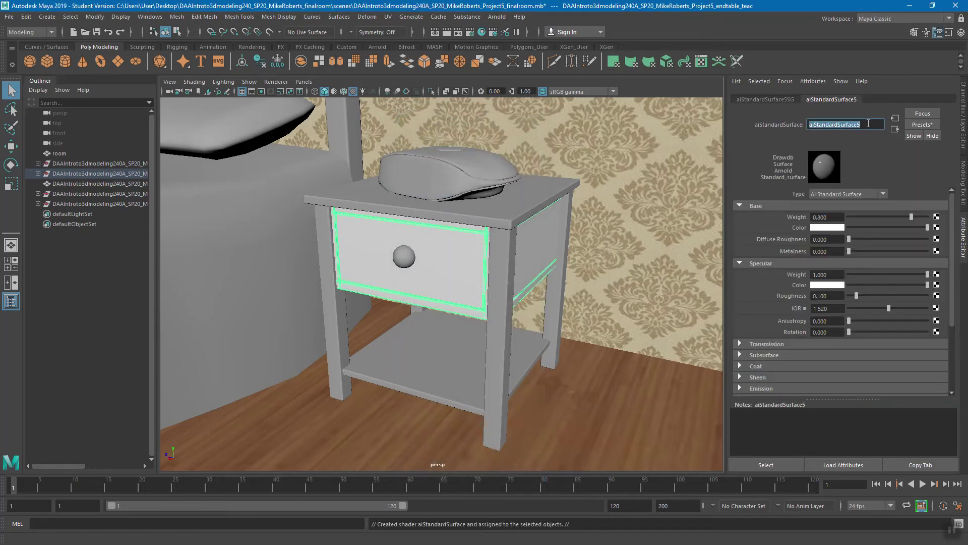
type("d")
type("ndtable")
type("drawers")
left_click_drag(918, 274, 905, 274)
key("Return")
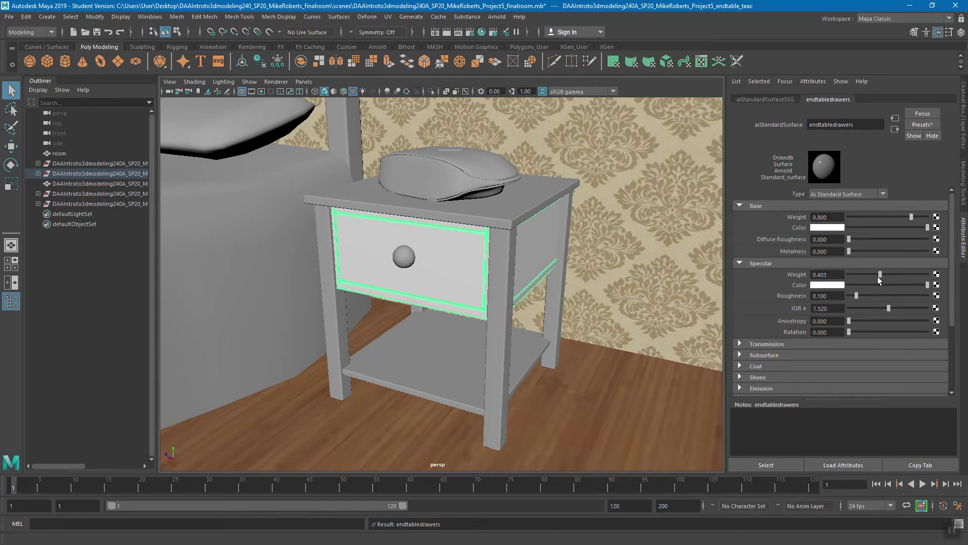
left_click_drag(867, 295, 882, 295)
Step: Connect a File texture with endtabledrawers_color.png to the endtabledrawers material's base color
left_click(936, 228)
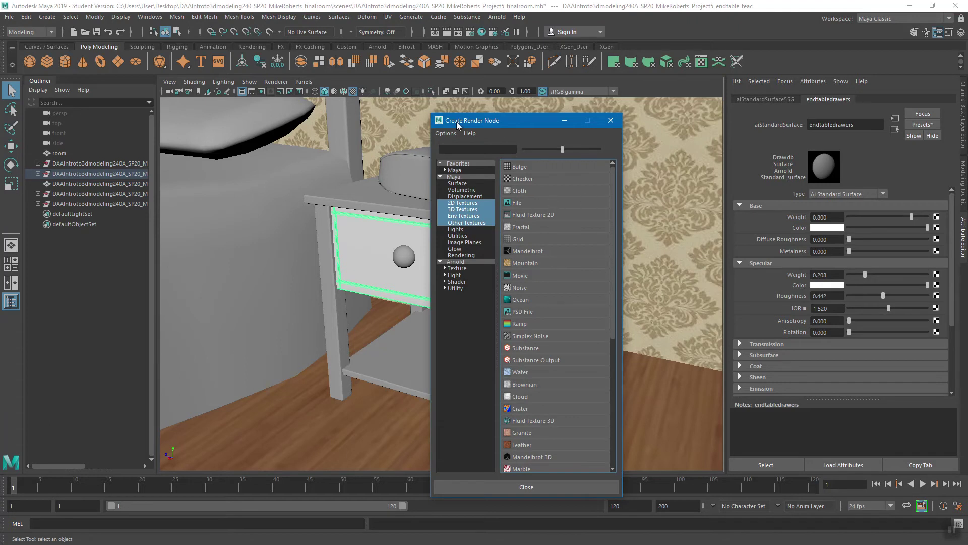
left_click(526, 203)
left_click(938, 237)
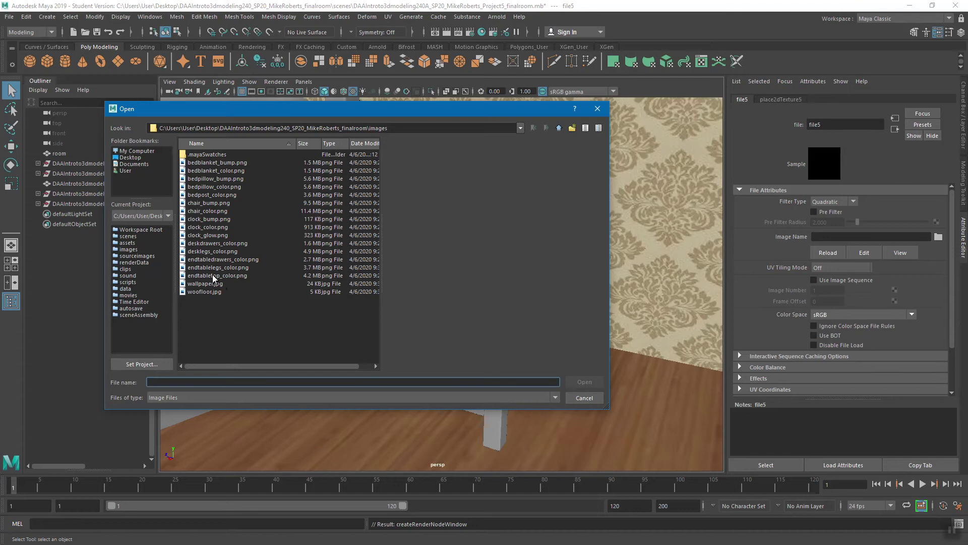
left_click(218, 260)
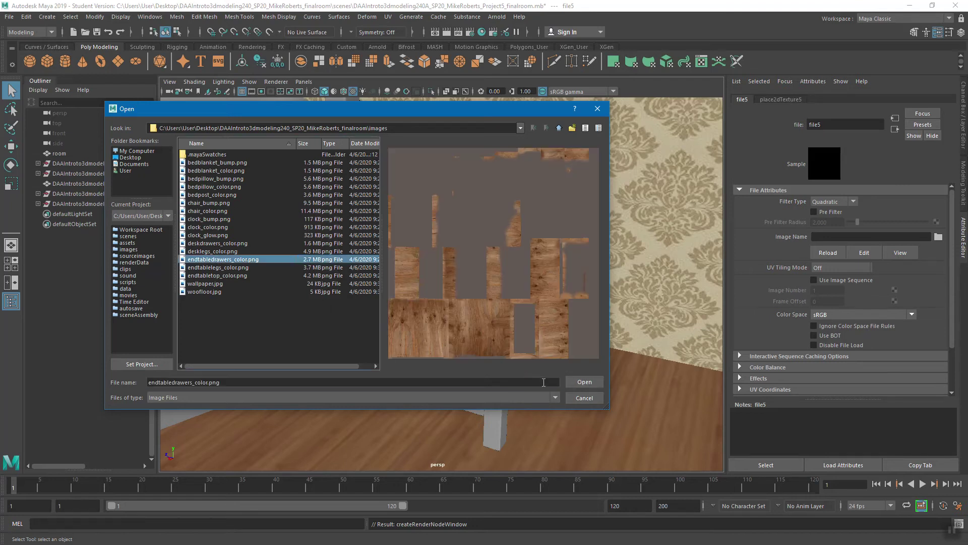
left_click(583, 382)
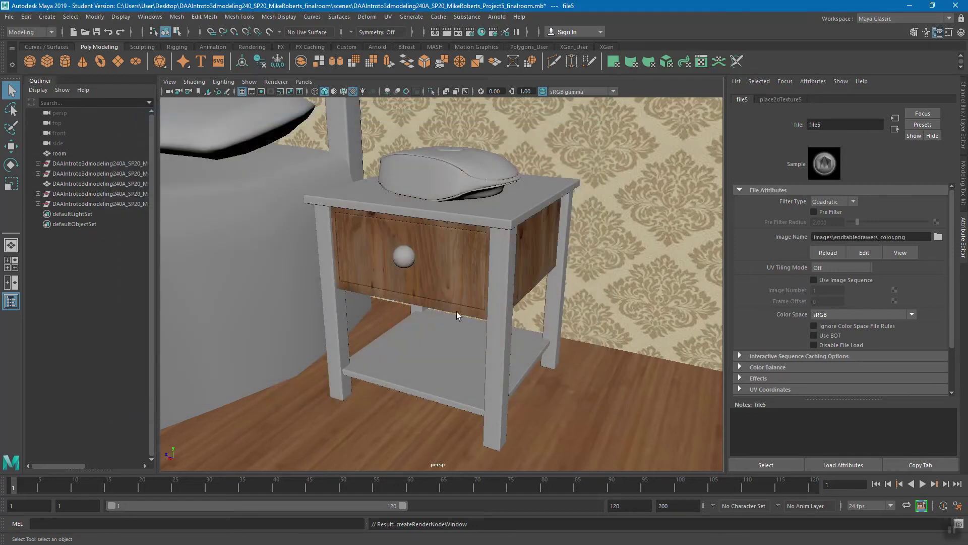
Step: Assign a new Arnold aiStandardSurface material to the end table's tabletop and lower shelf mesh
left_click(505, 211)
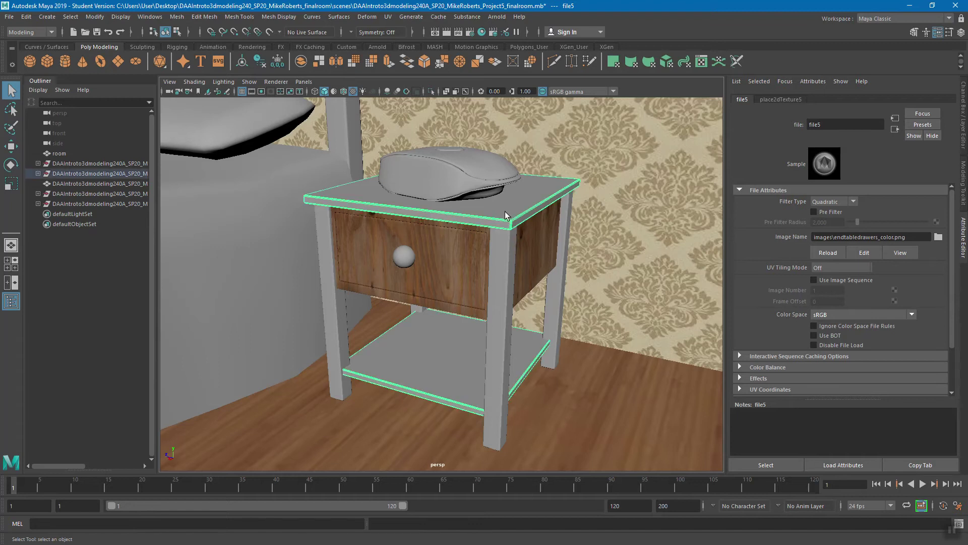
right_click(542, 185)
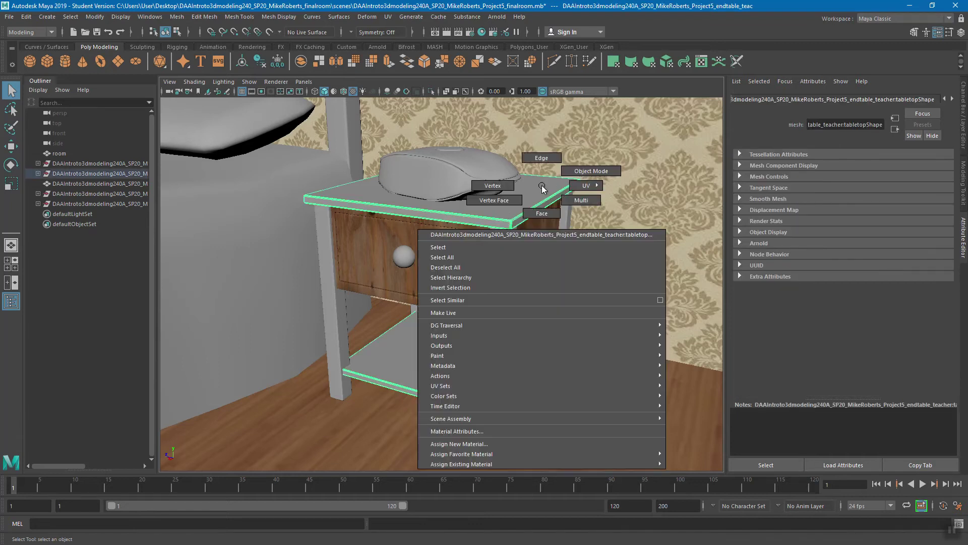
left_click(497, 445)
left_click_drag(444, 123, 586, 135)
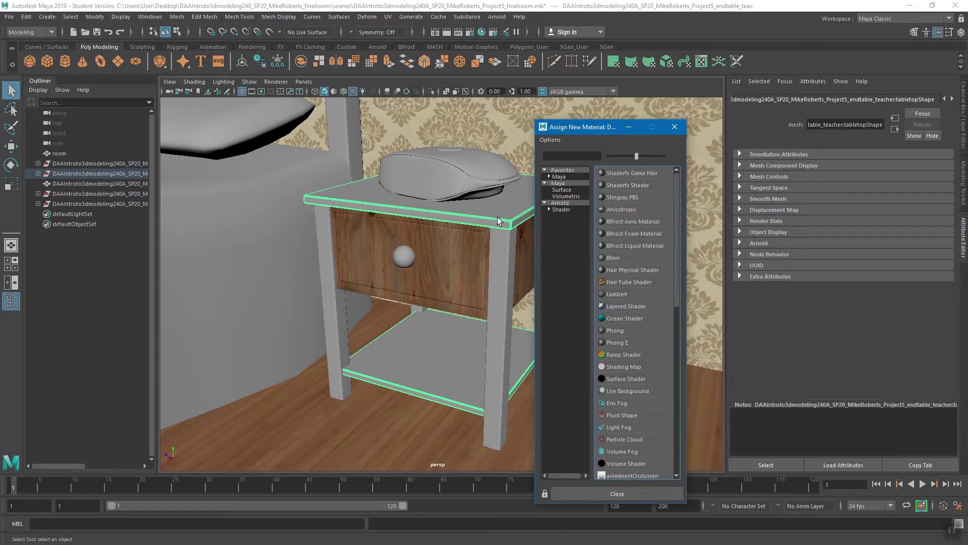
left_click(560, 203)
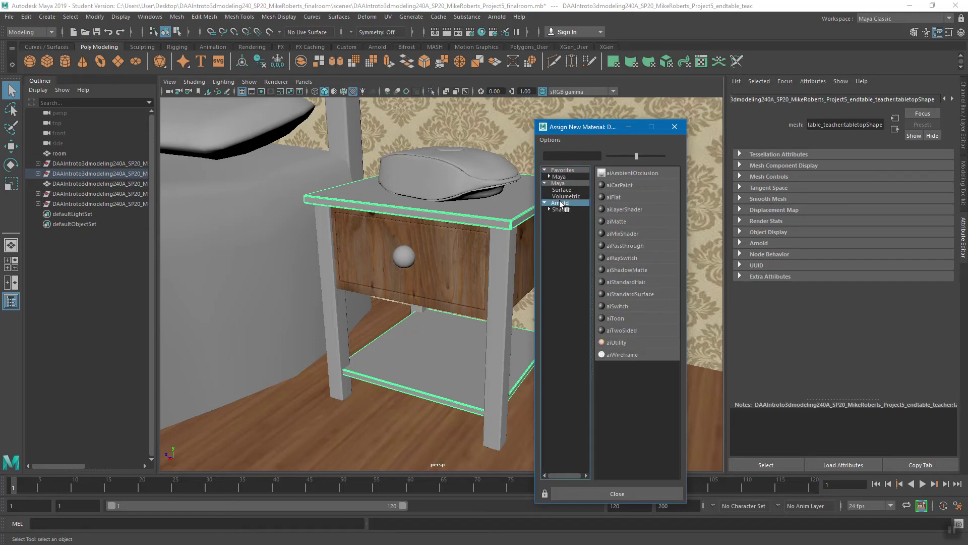
left_click(625, 295)
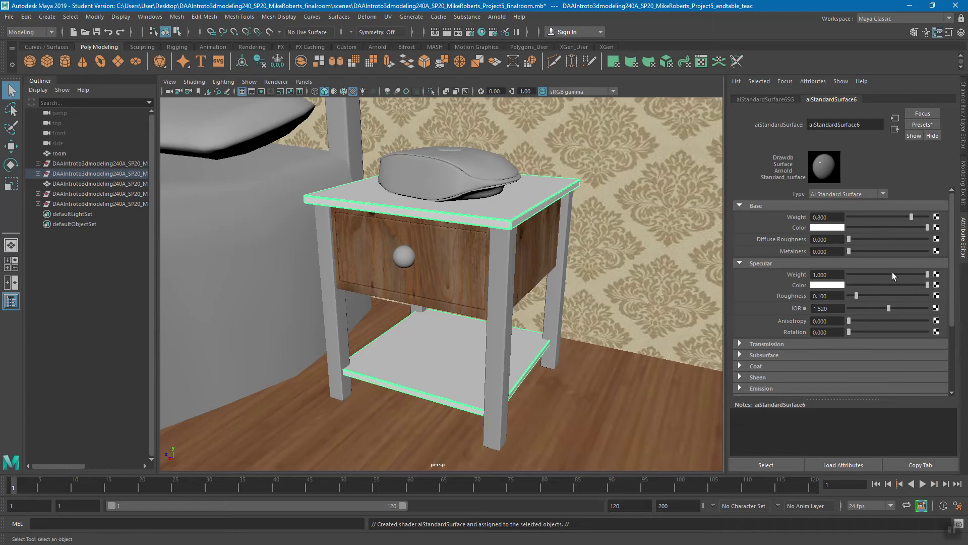
Step: Set the tabletop material's specular weight to 0.253 and specular roughness to 0.409, and rename it endtabletop
left_click_drag(924, 273, 887, 275)
left_click_drag(874, 295, 879, 297)
double_click(874, 125)
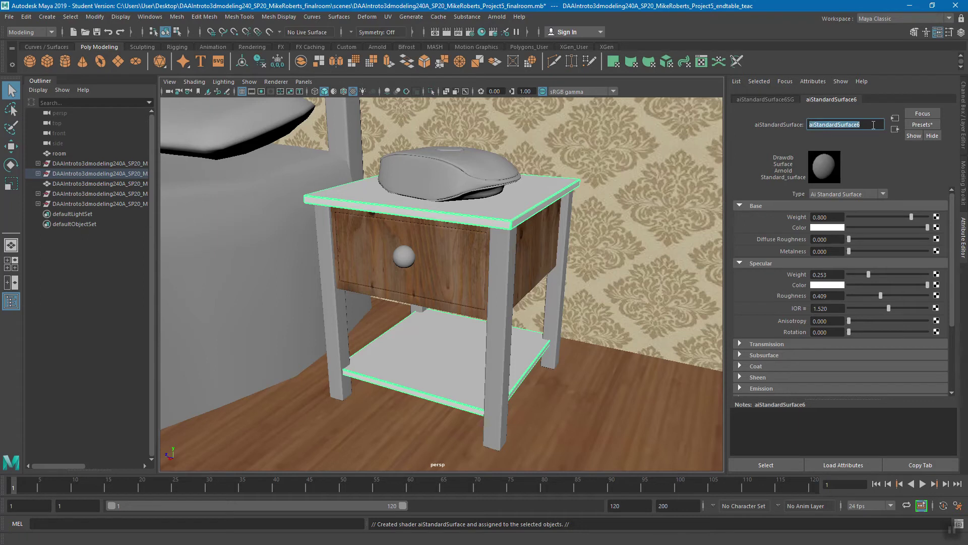
type("endtabletop")
key("Return")
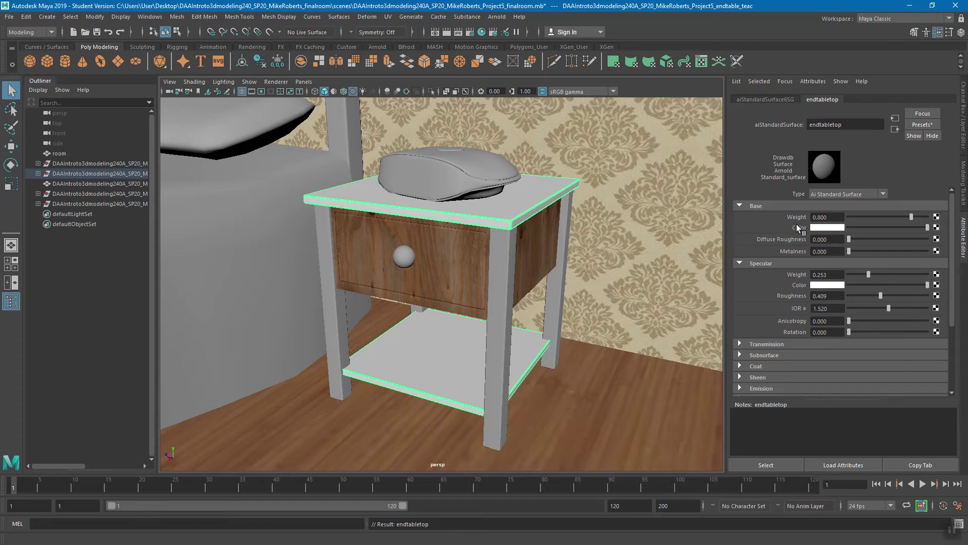
Step: Connect a File texture with endtabletop_color.png to the endtabletop material's base color
left_click(936, 227)
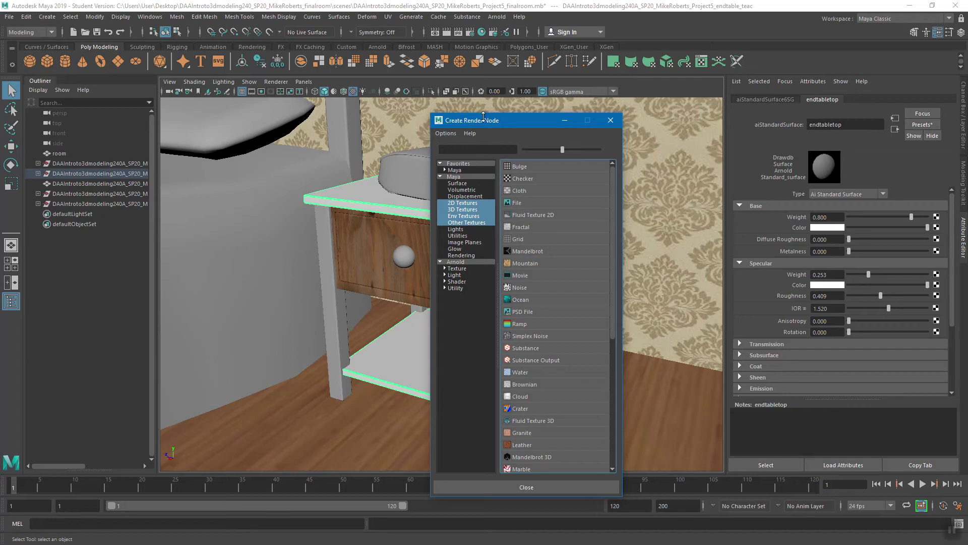
left_click_drag(487, 119, 488, 112)
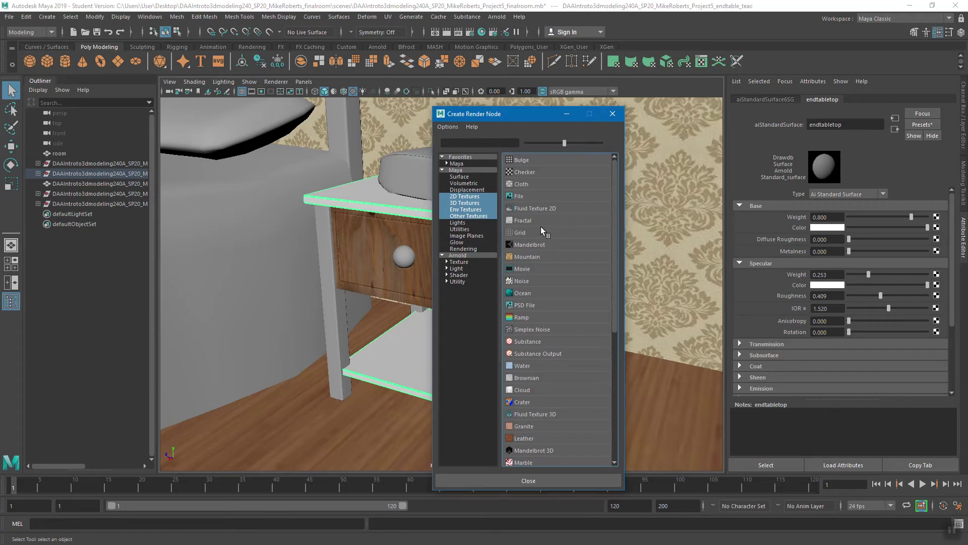
left_click(522, 196)
left_click(939, 237)
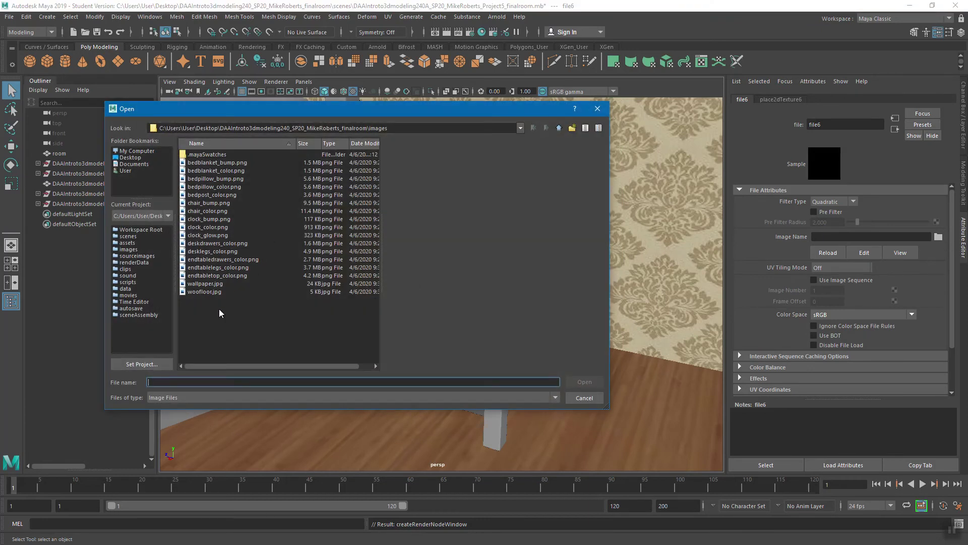
left_click(213, 276)
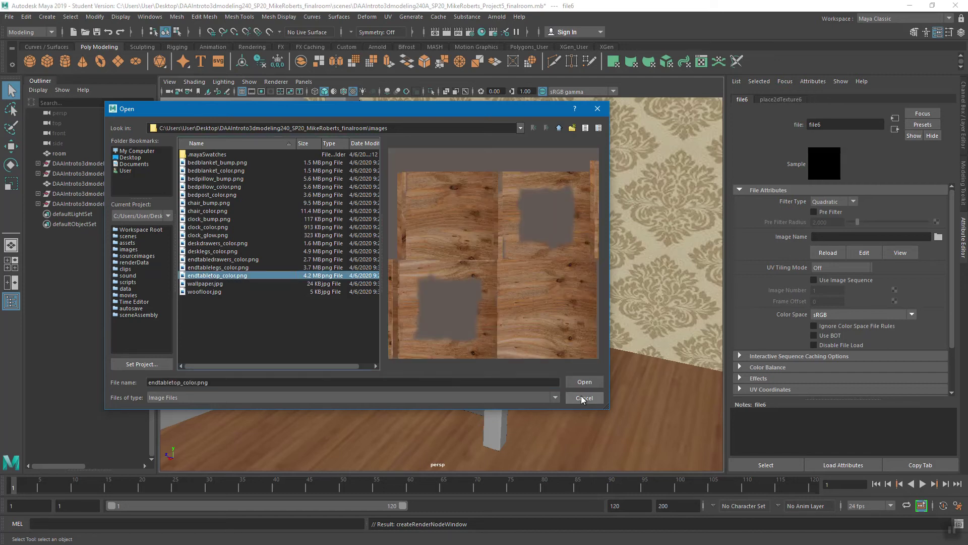
left_click(587, 381)
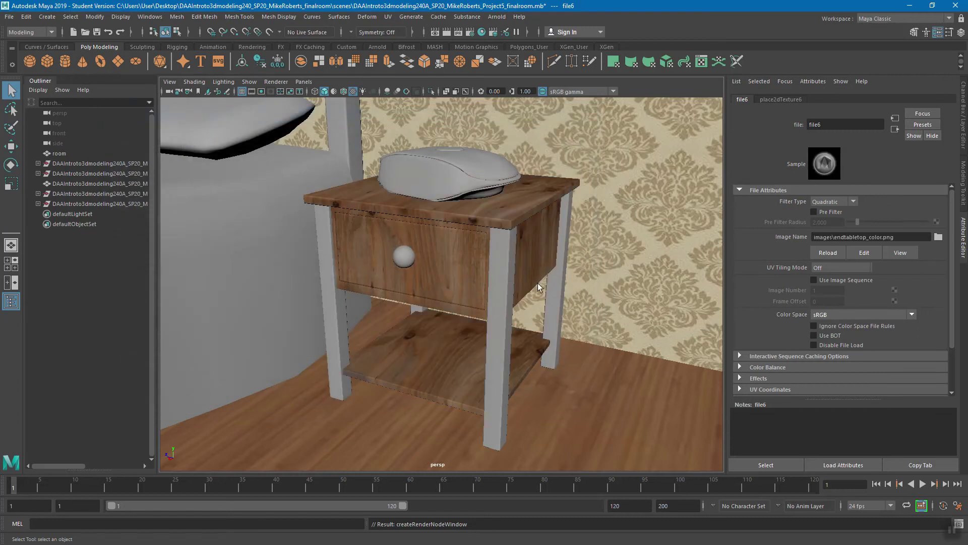
Step: Assign a new Arnold aiStandardSurface material to the end table's legs mesh
left_click(498, 328)
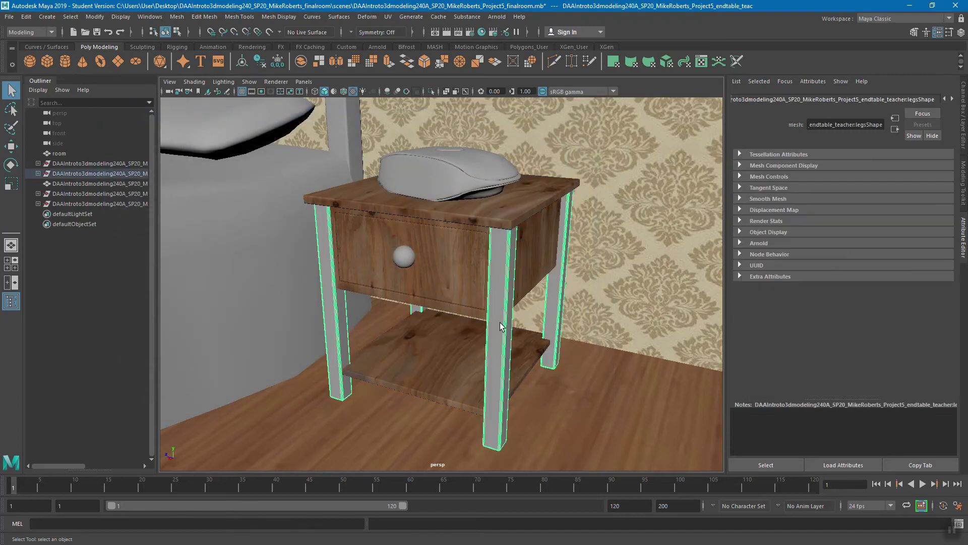
right_click(504, 247)
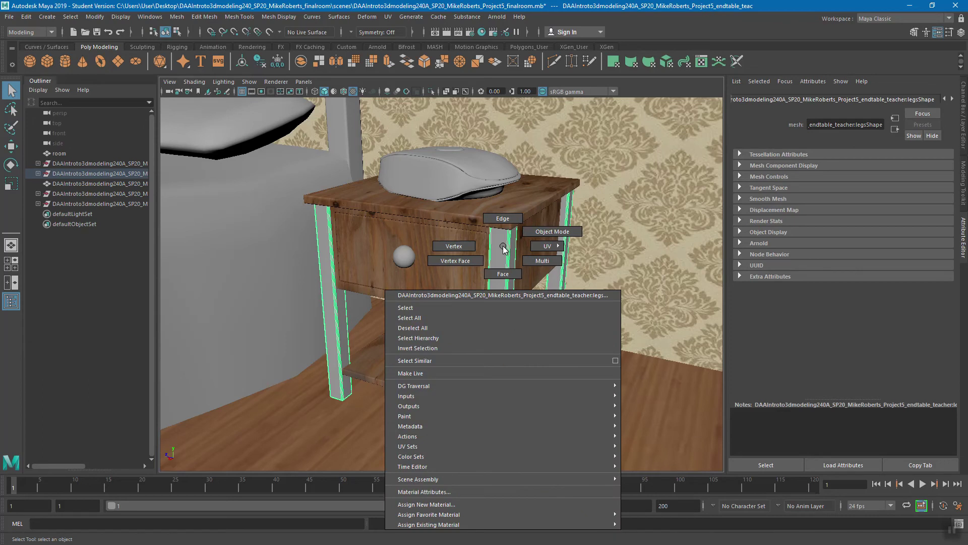
left_click(478, 504)
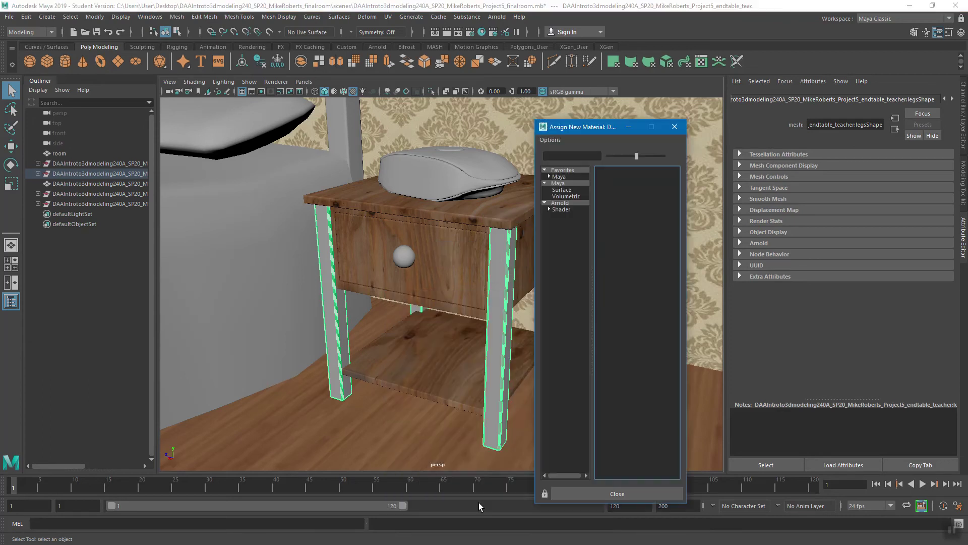
left_click(558, 204)
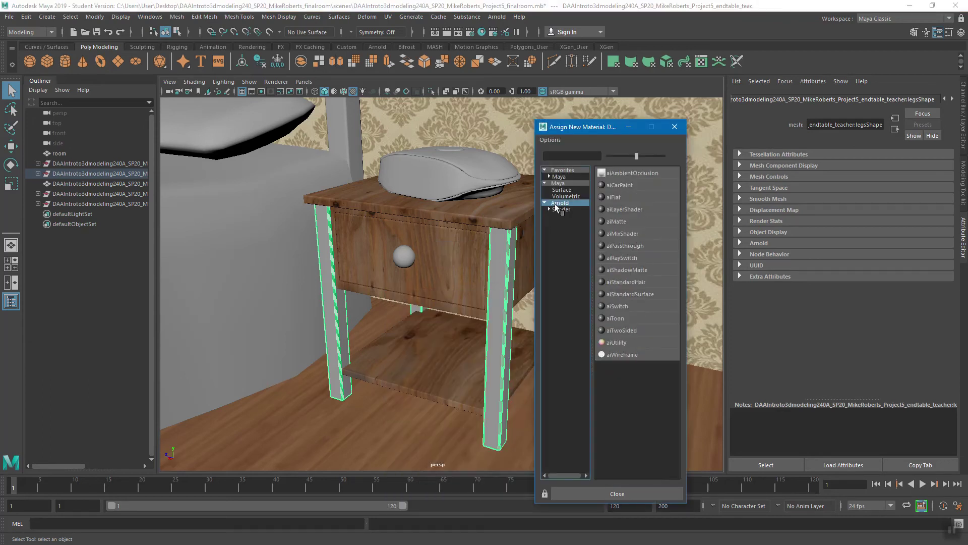
left_click(627, 294)
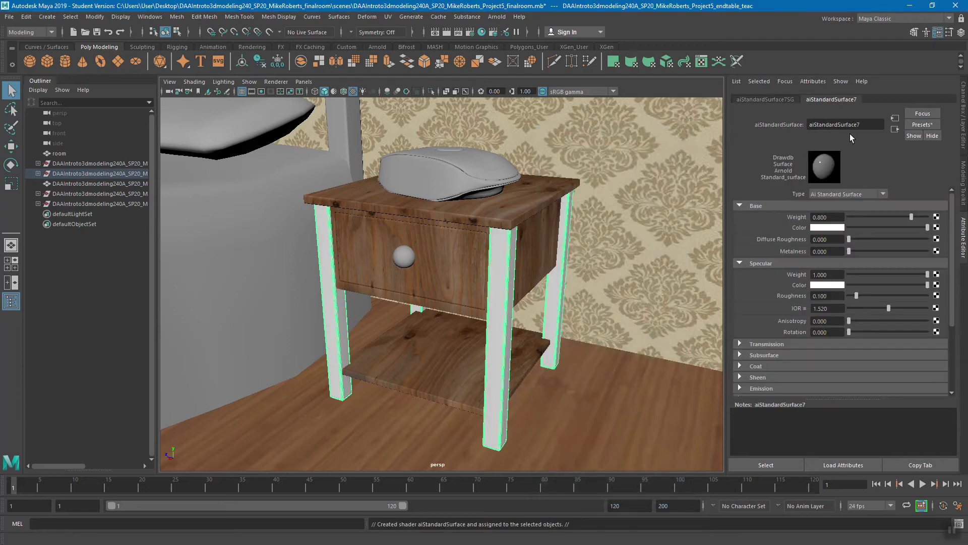
Step: Rename the legs material endtablelegs and set its specular weight to 0.253 and specular roughness to 0.442
double_click(872, 123)
type("endtablelegs")
key("Return")
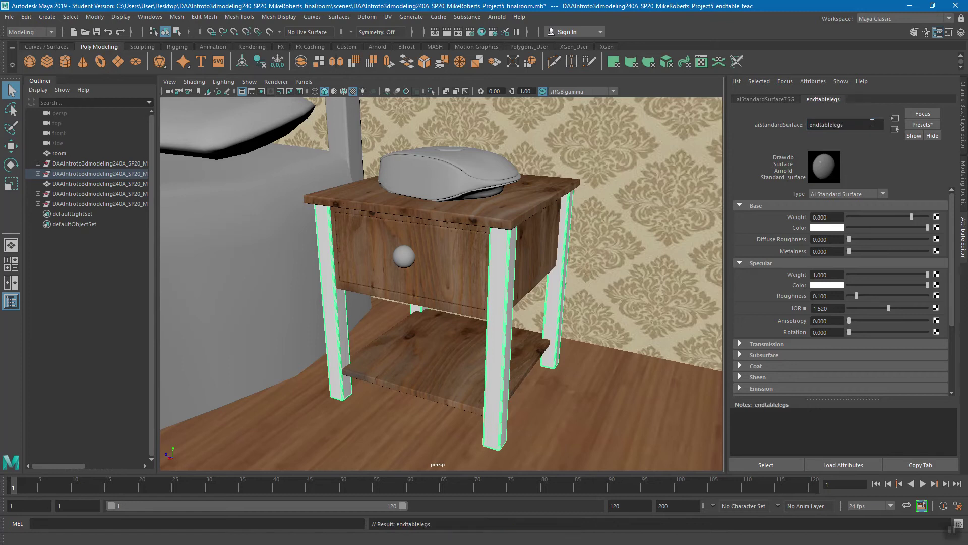
left_click_drag(914, 274, 868, 276)
Step: Connect a File texture with endtablelegs_color.png to the endtablelegs material's base color
left_click(936, 228)
left_click(519, 196)
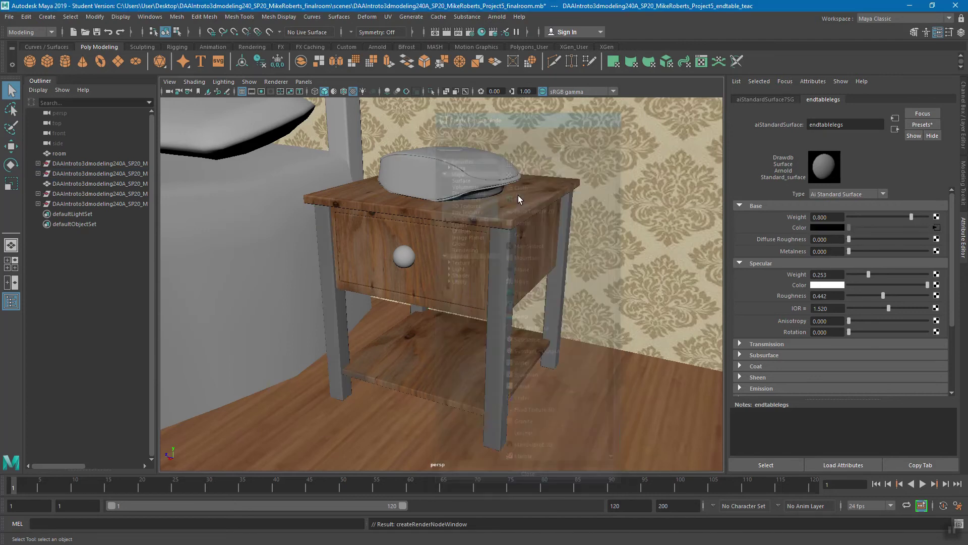
left_click(939, 237)
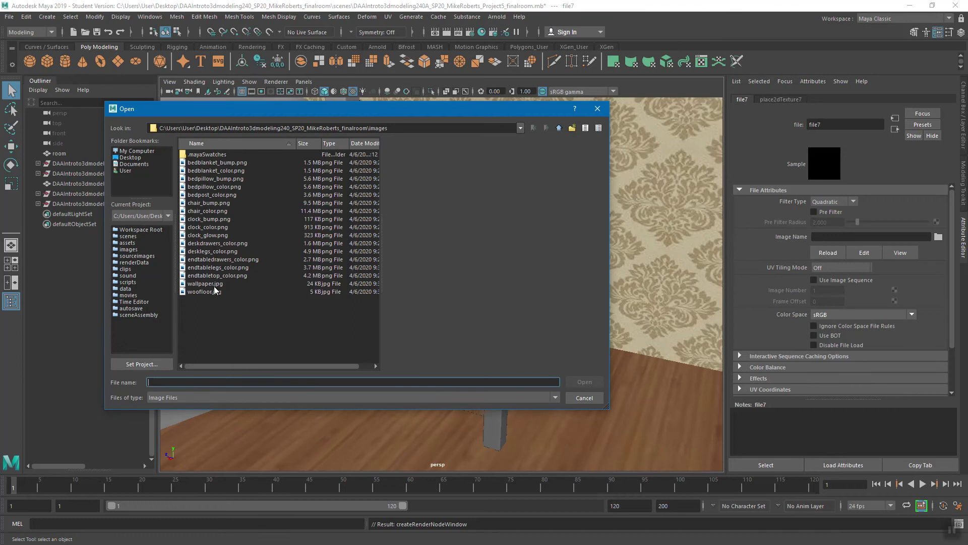
left_click(207, 267)
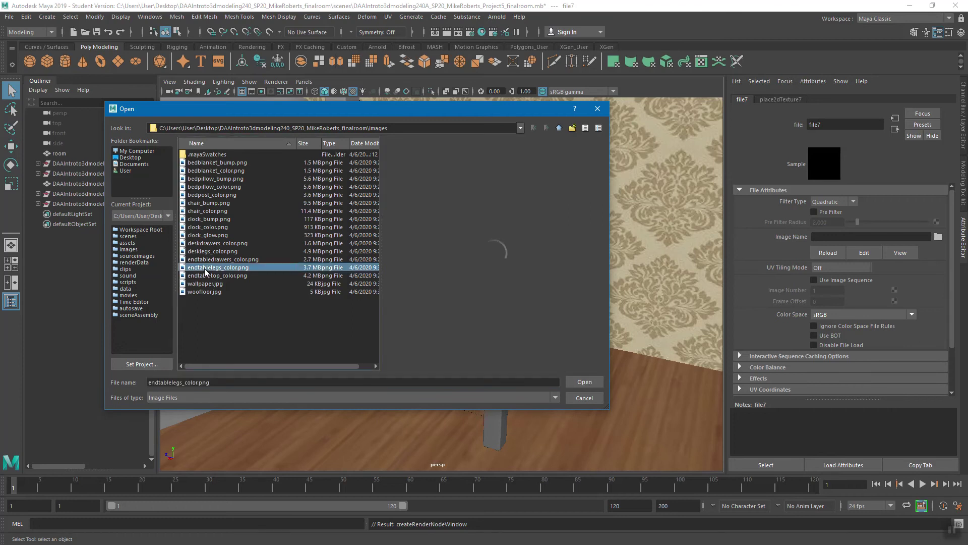
left_click(578, 380)
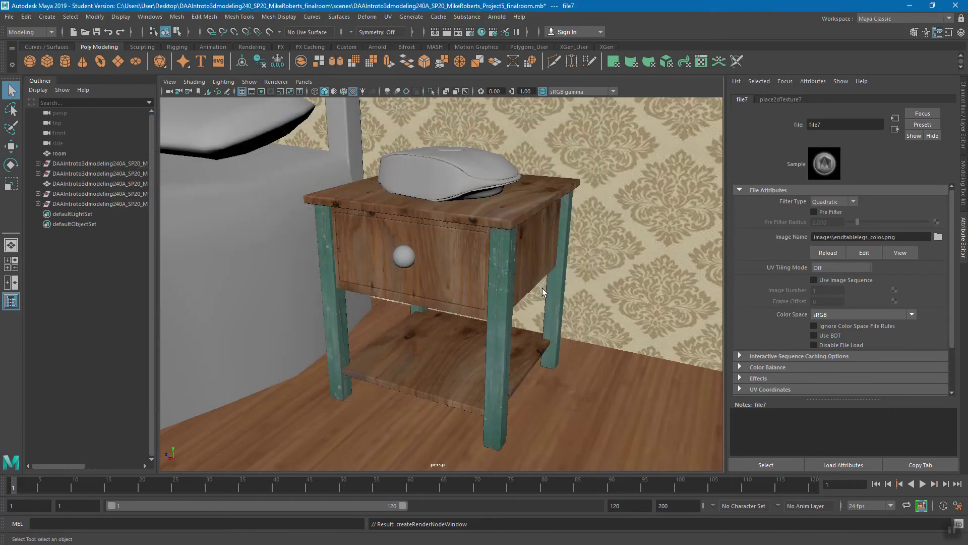
Step: Save the scene with the textured end table
key("ctrl+s")
left_click(462, 286)
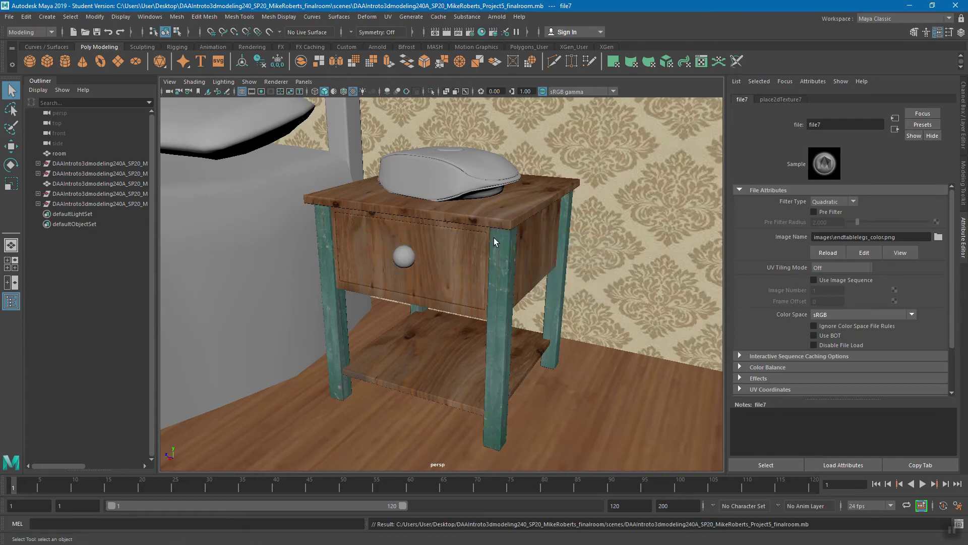
left_click_drag(495, 231, 496, 236, "alt")
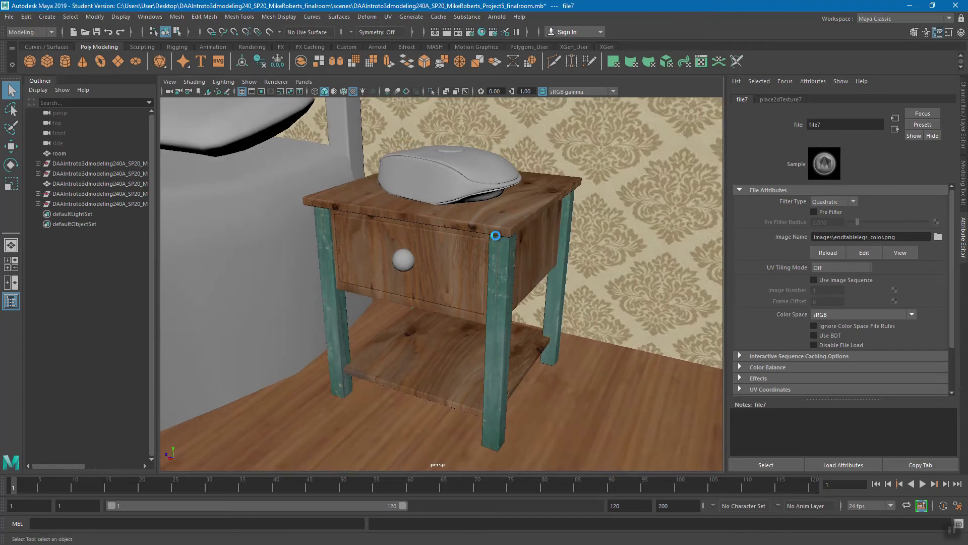
key("ctrl+s")
left_click(473, 288)
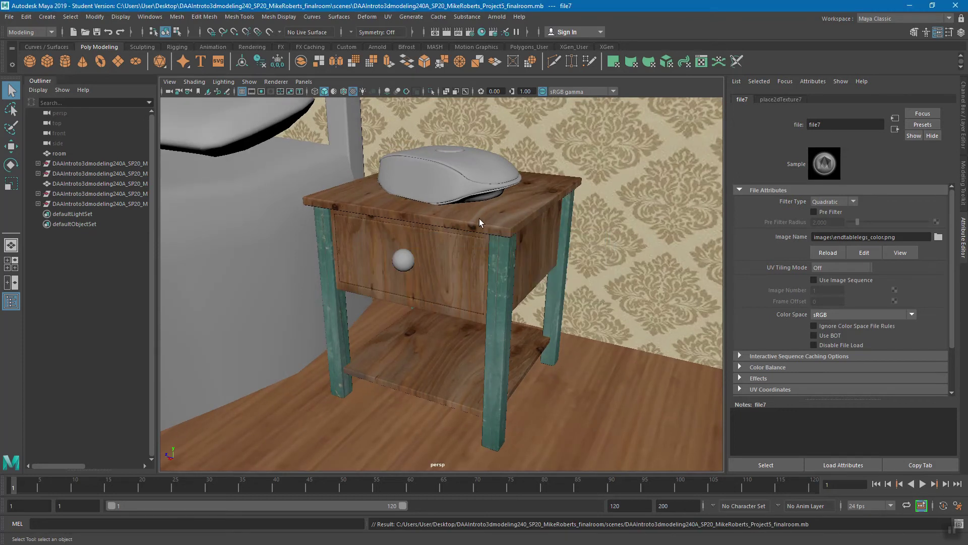
Step: Assign a new Arnold aiStandardSurface material to the clock mesh on the end table
left_click_drag(465, 204, 478, 211, "alt")
left_click(481, 179)
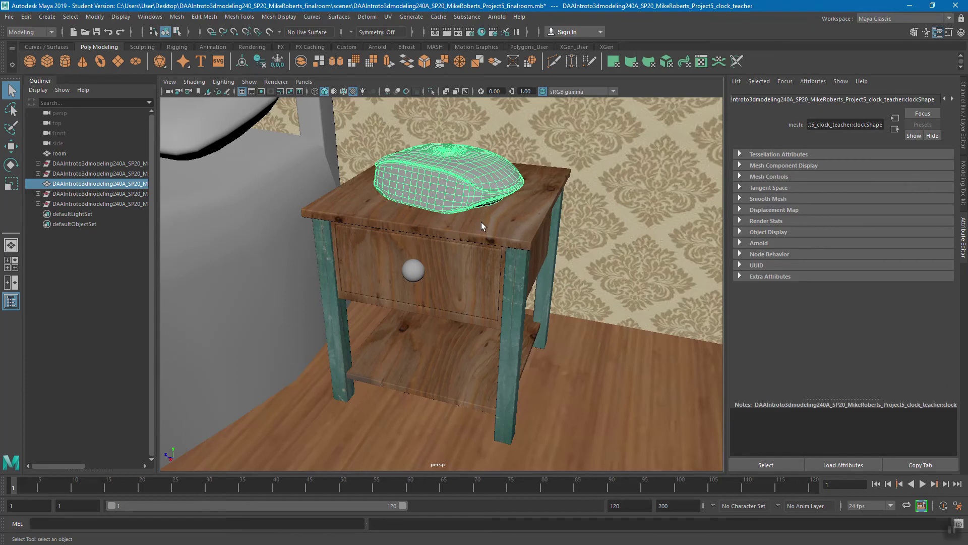
key("f")
middle_click_drag(494, 242, 505, 271, "alt")
mouse_move(505, 271)
left_mouse_down("alt")
mouse_move(509, 261)
mouse_move(503, 270)
left_mouse_up("alt")
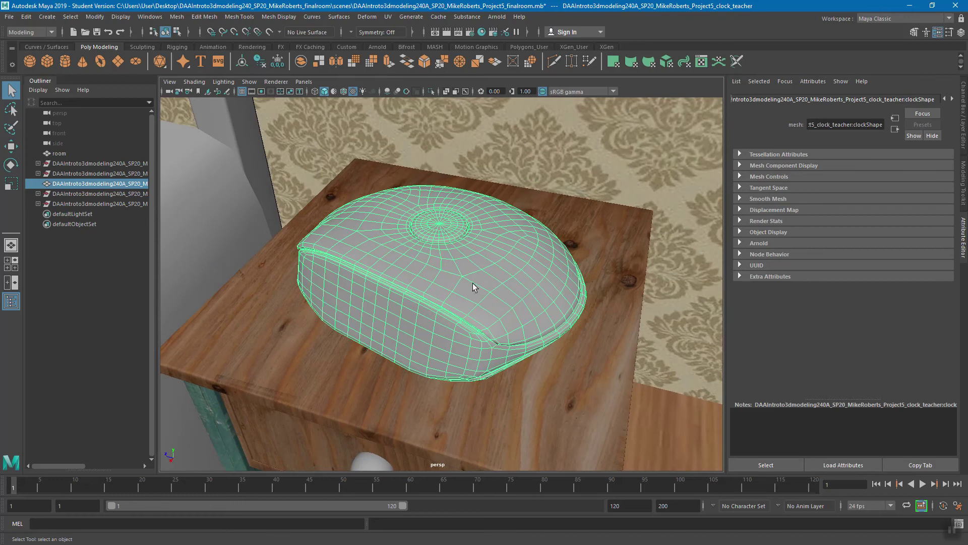
right_click(487, 212)
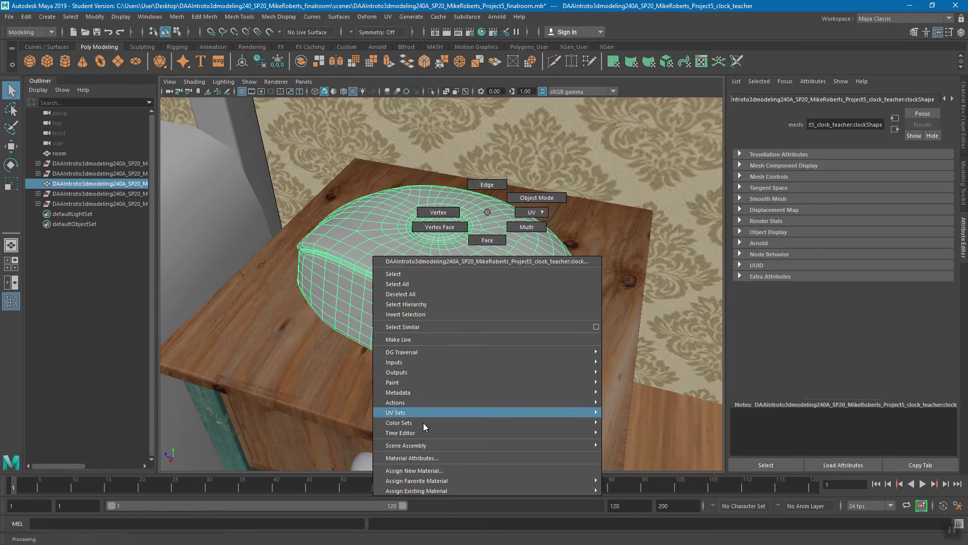
left_click(432, 471)
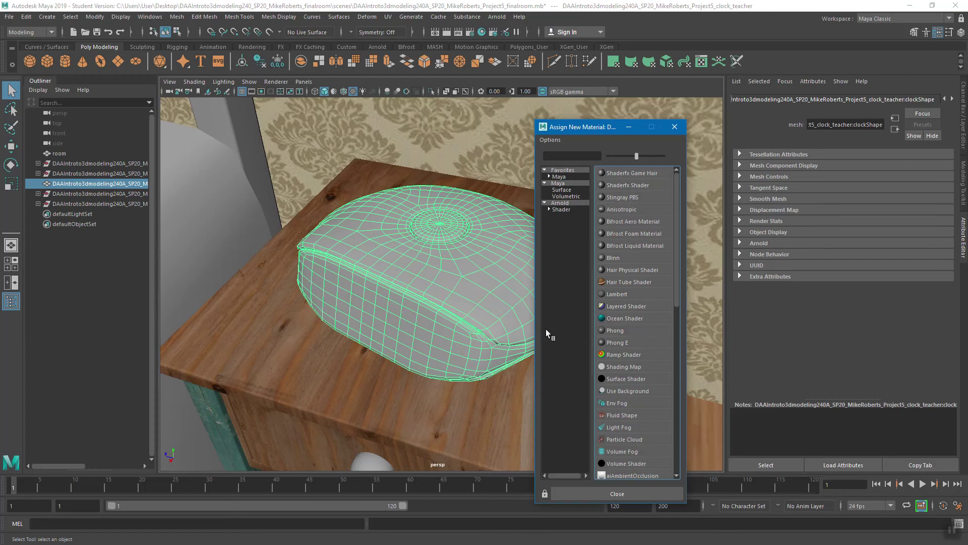
left_click_drag(584, 133, 589, 89)
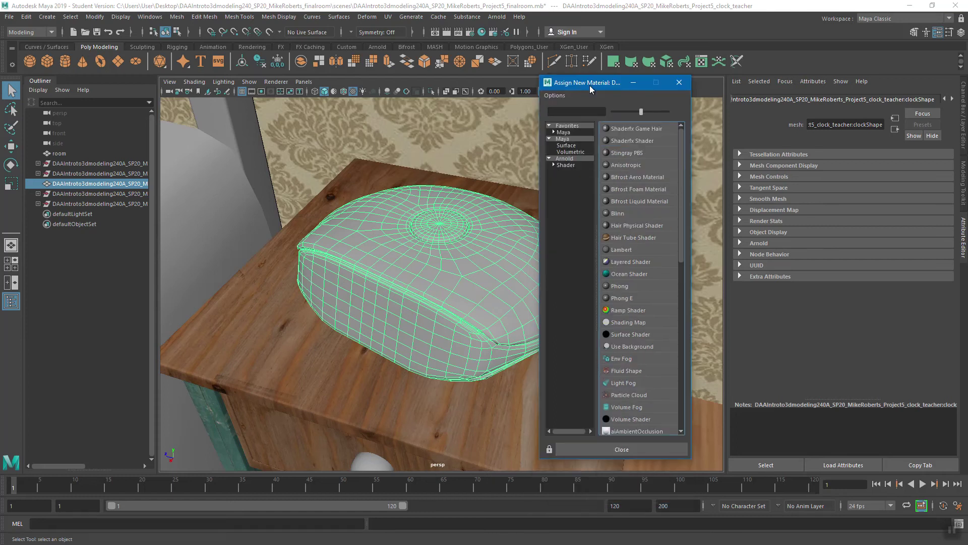
left_click(564, 158)
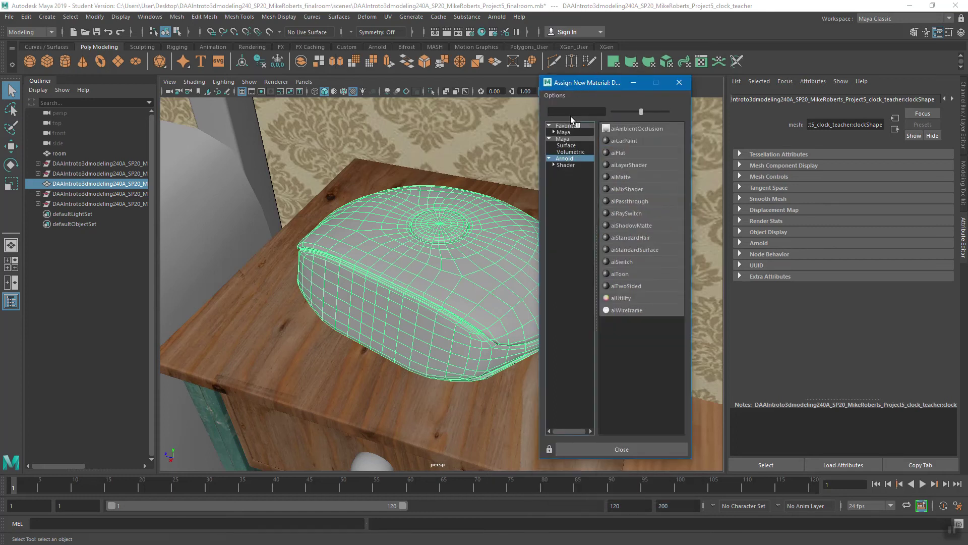
left_click(634, 250)
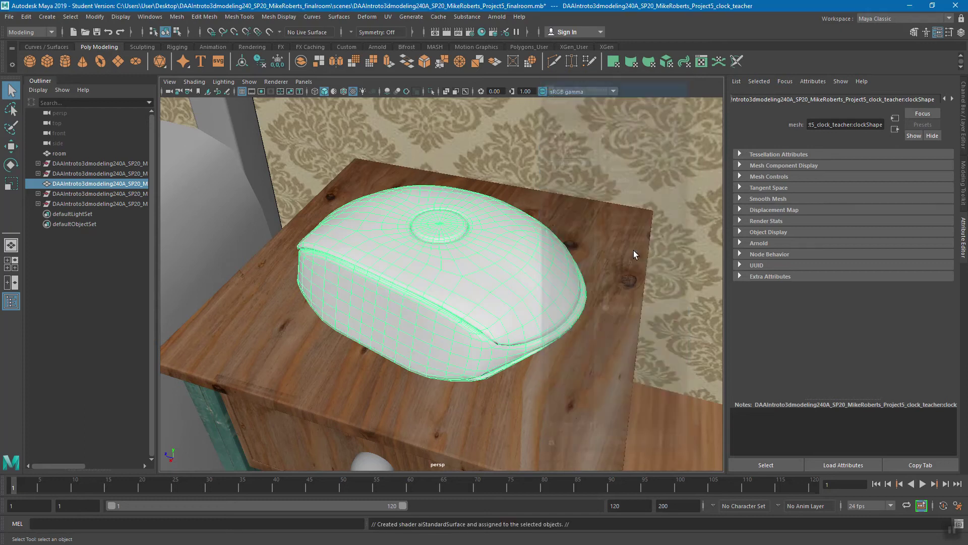
Step: Rename the clock's material clock and set its specular weight to 0.279 and specular roughness to 0.429
double_click(875, 126)
type("clock")
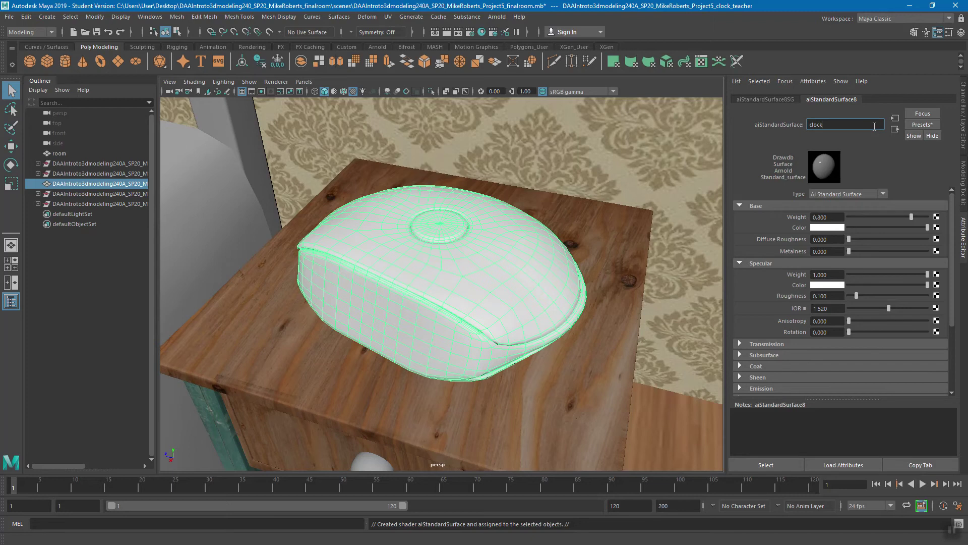
key("Return")
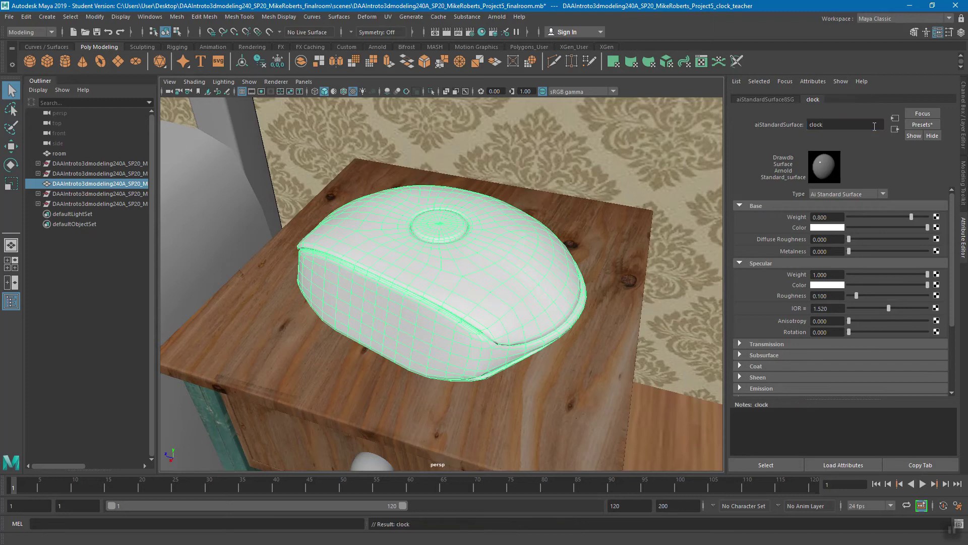
left_click(908, 273)
left_click(874, 295)
left_click_drag(880, 295, 882, 295)
Step: Connect a File texture with clock_color.png to the clock material's base color
left_click(936, 227)
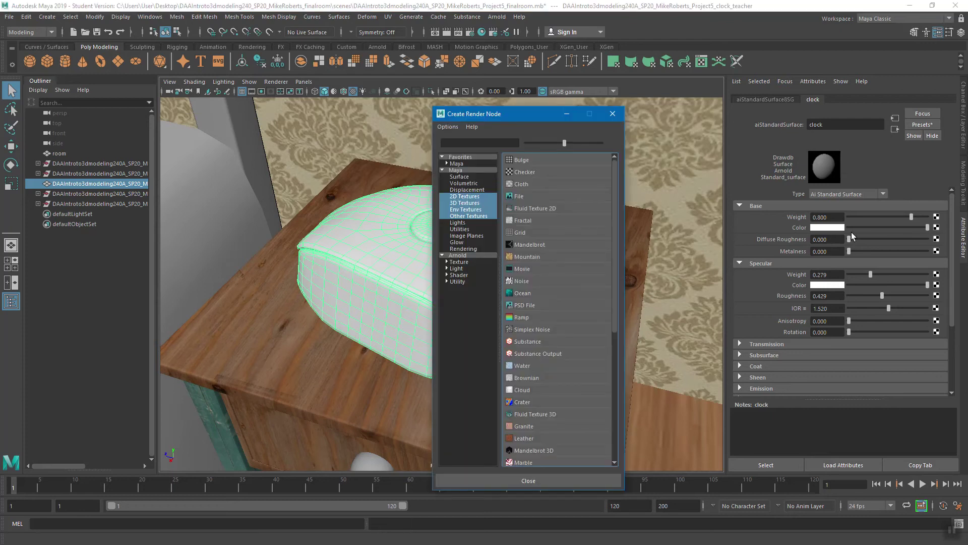
left_click(529, 196)
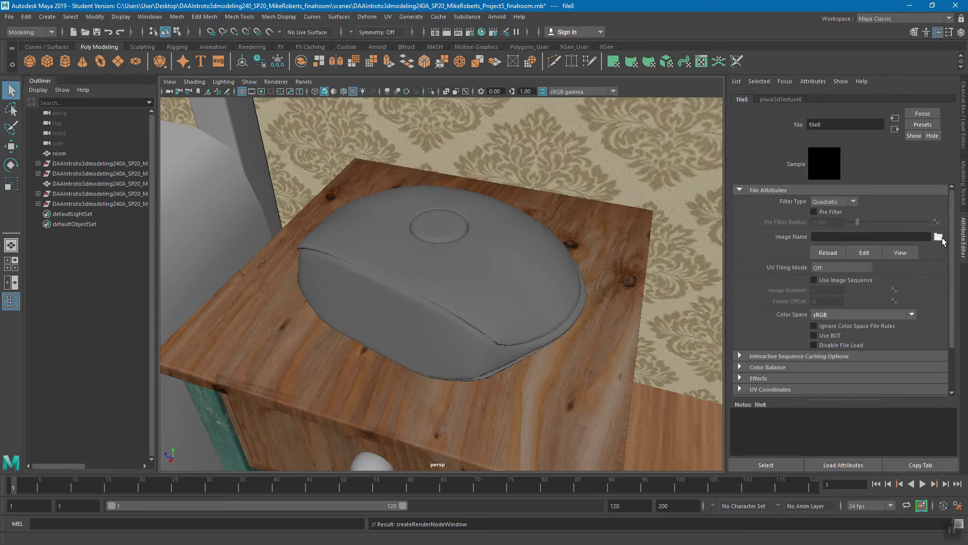
left_click(939, 237)
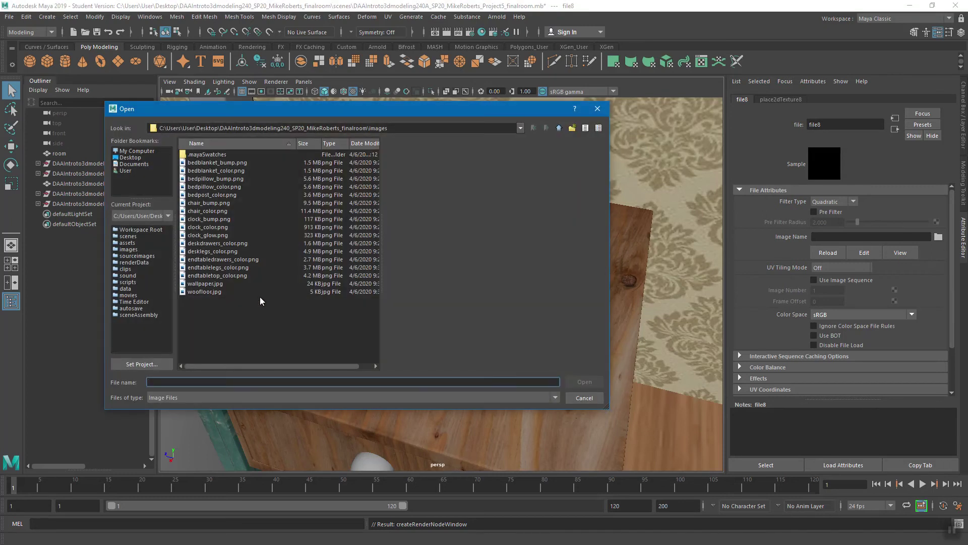
left_click(205, 228)
left_click(587, 381)
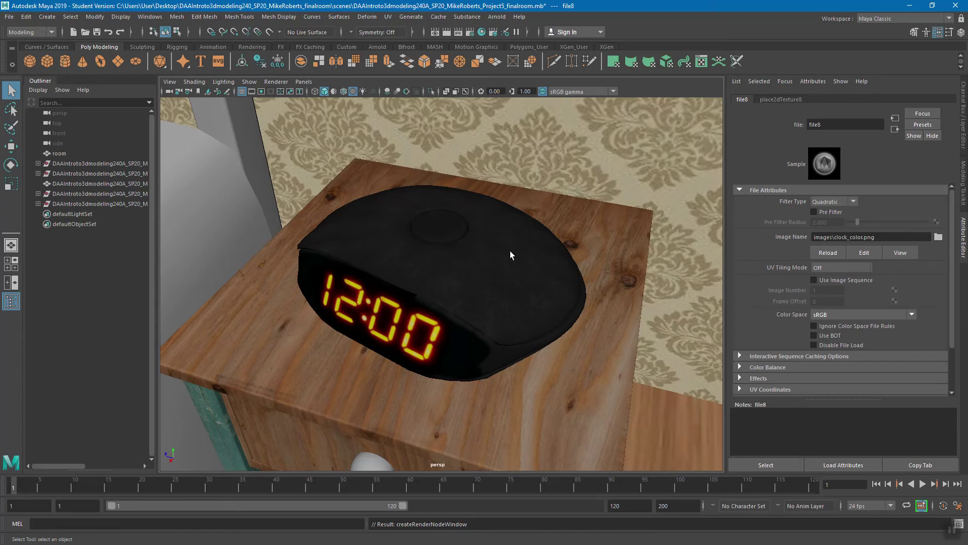
Step: Connect a File texture with clock_glow.png to the clock material's emission weight
left_click(504, 230)
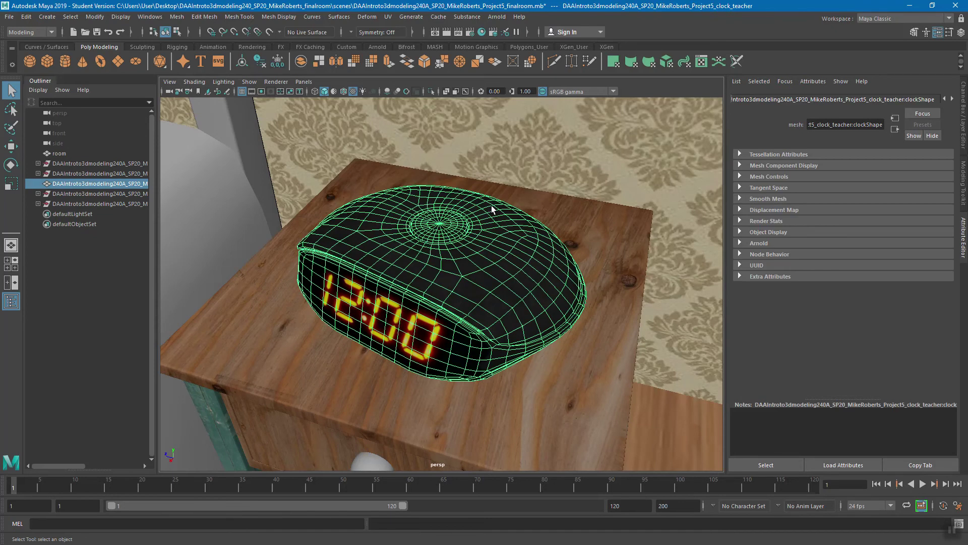
right_click(491, 204)
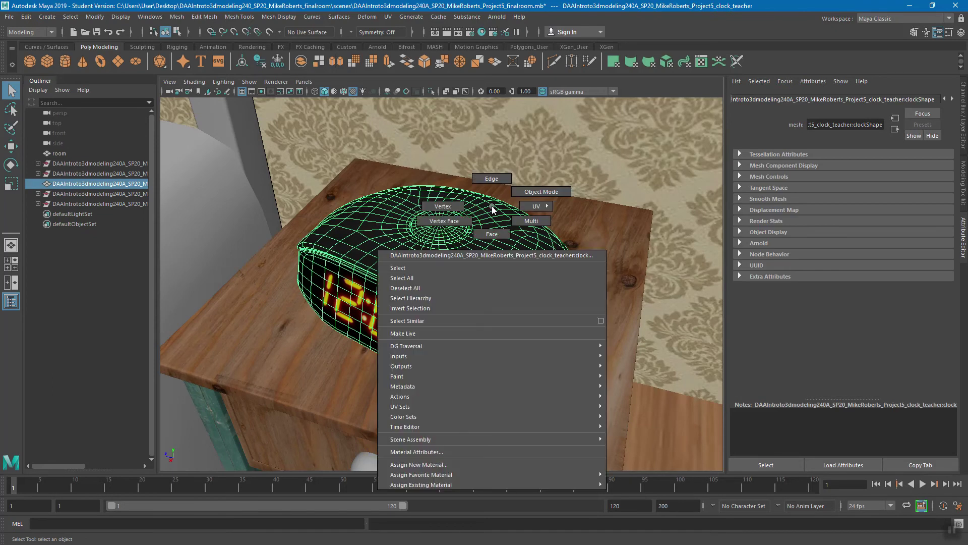
left_click(438, 452)
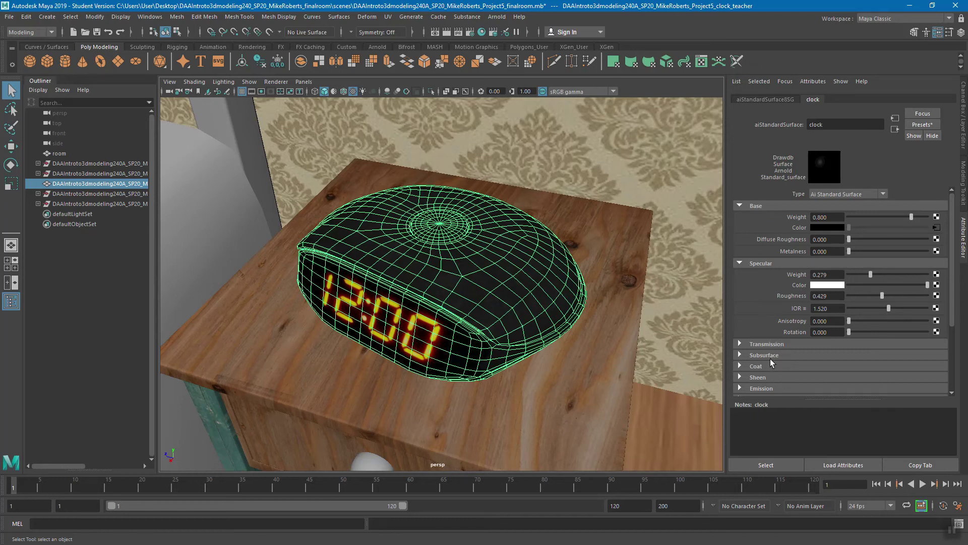
scroll(778, 292, "down", 3)
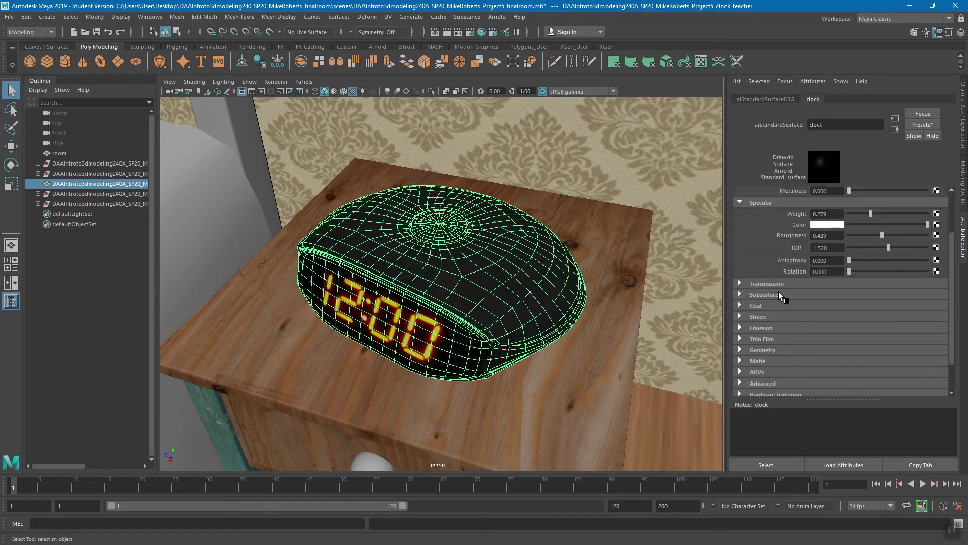
scroll(791, 296, "down", 1)
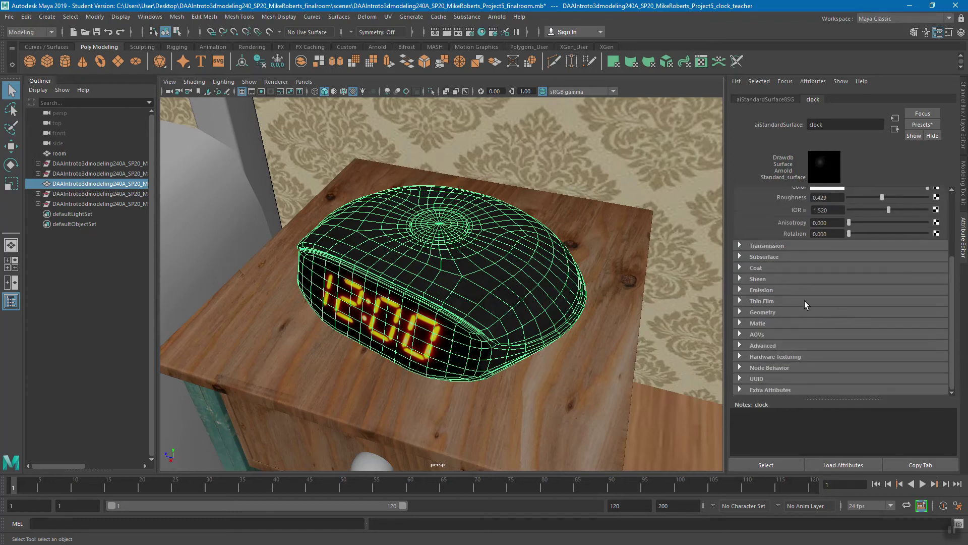
left_click(740, 289)
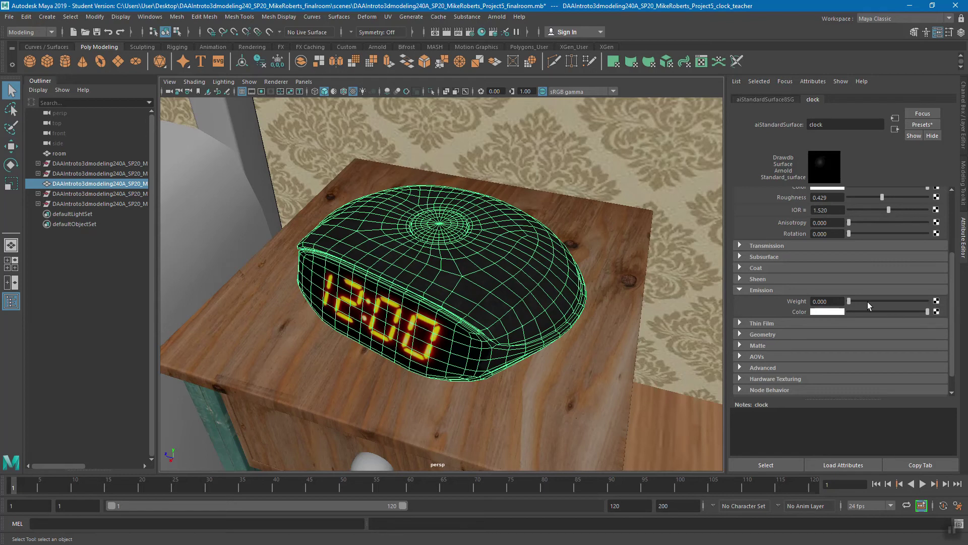
left_click(937, 301)
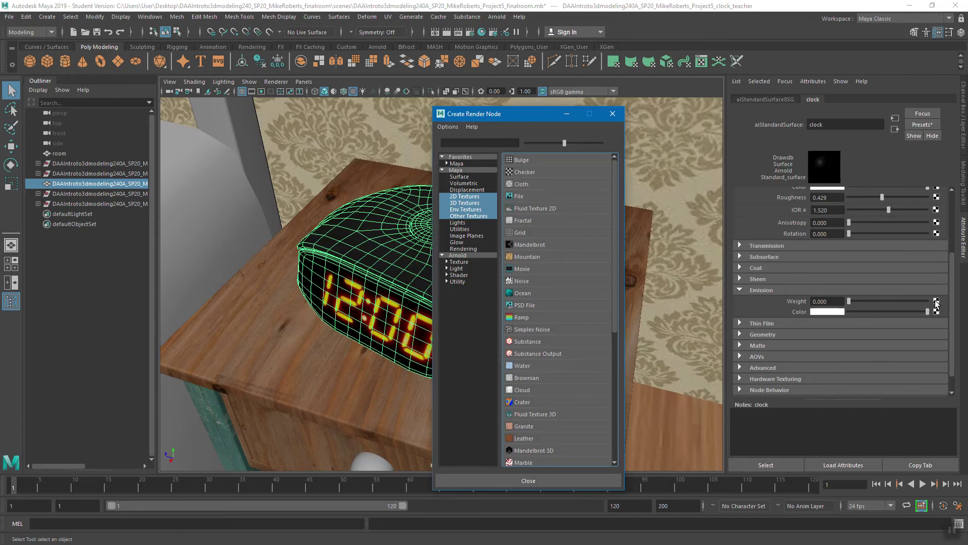
left_click(529, 197)
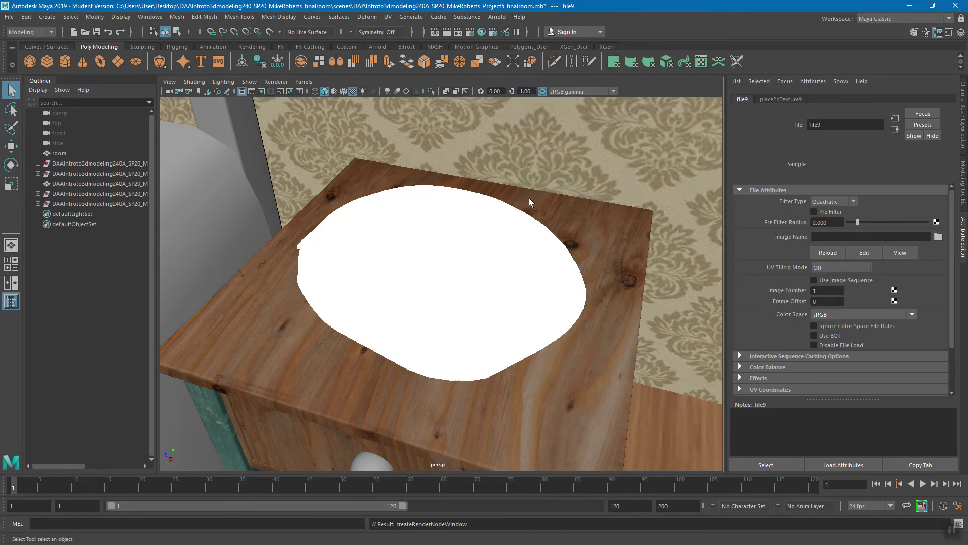
left_click(938, 236)
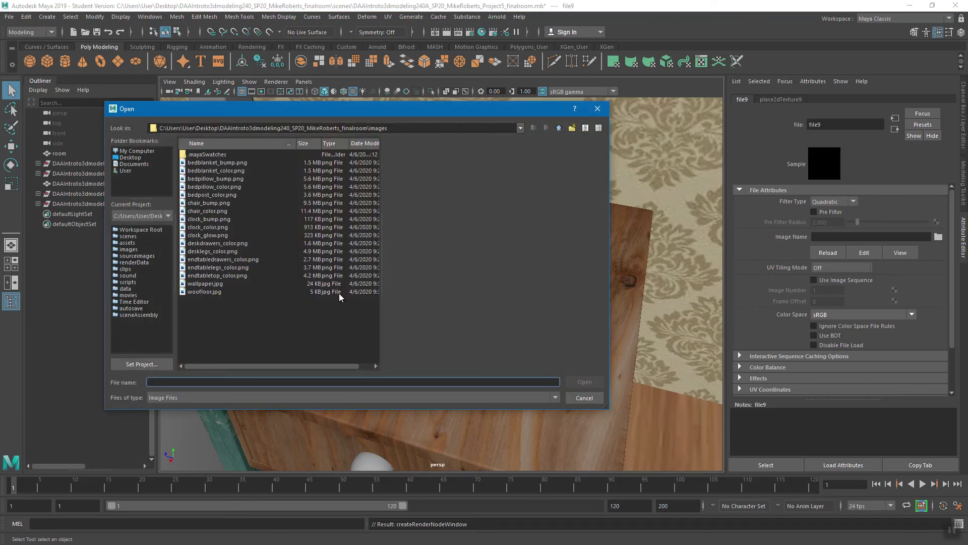
left_click(211, 235)
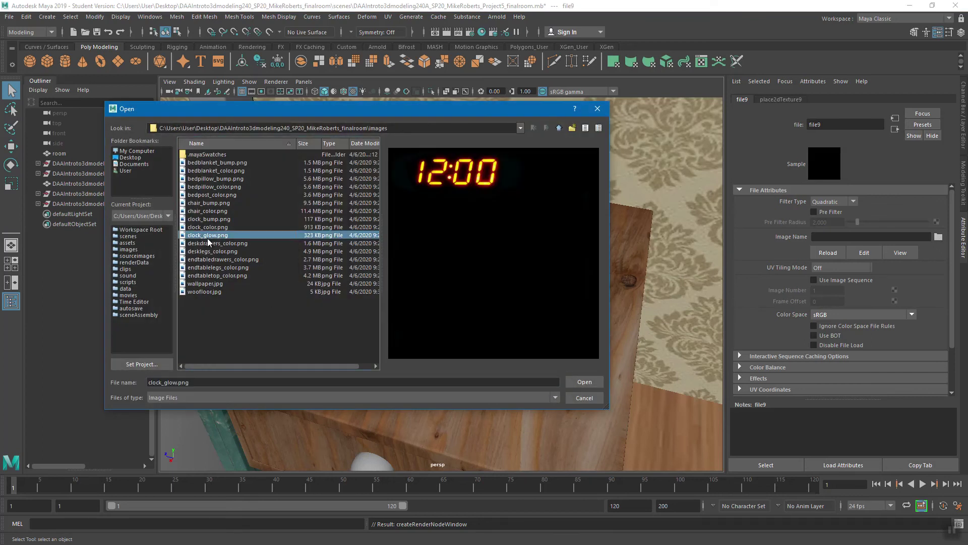
left_click(587, 379)
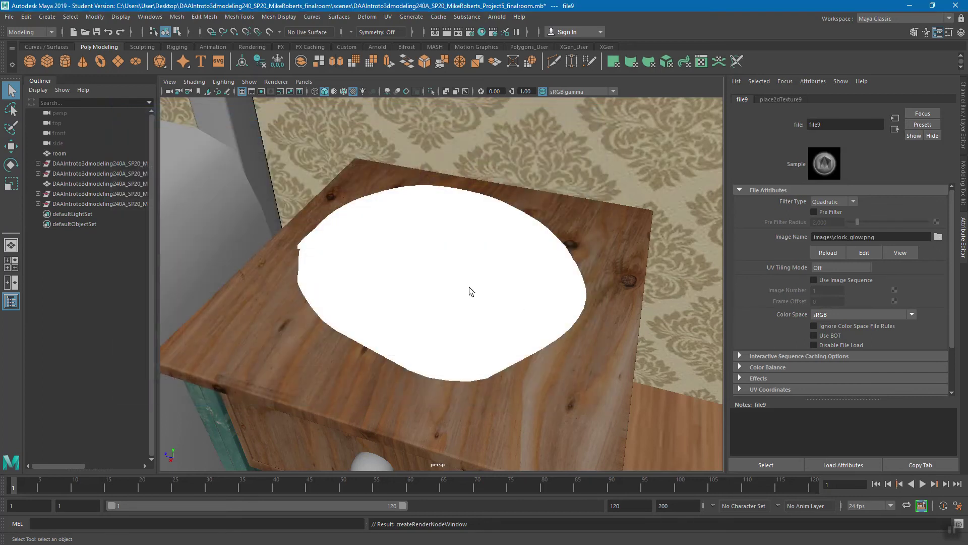
Step: Connect a File texture with clock_glow.png to the clock material's emission color
left_click(519, 219)
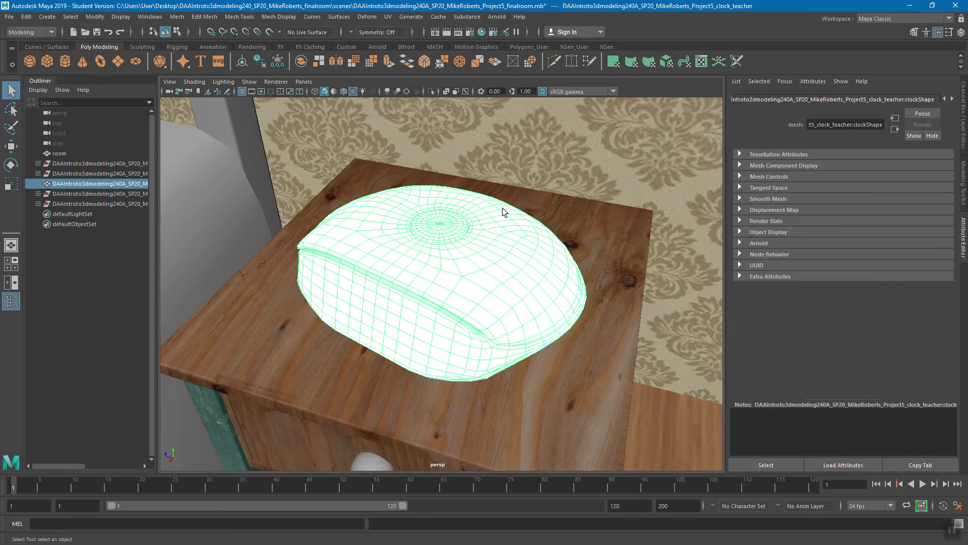
right_click(502, 208)
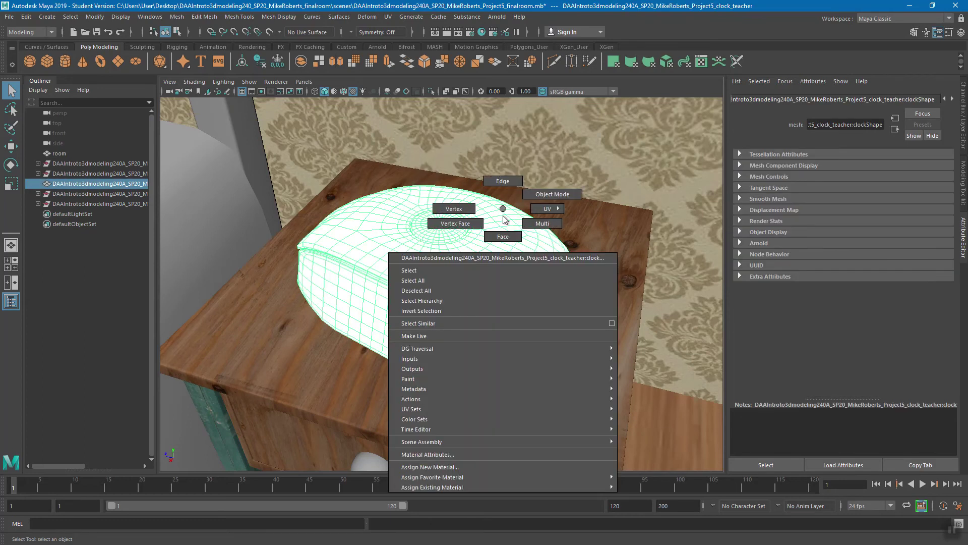
left_click(478, 452)
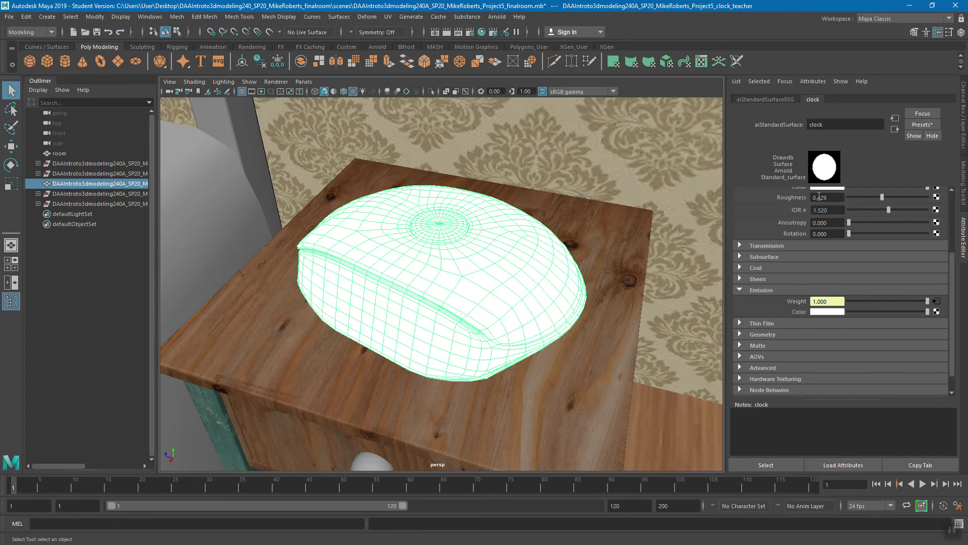
left_click(936, 312)
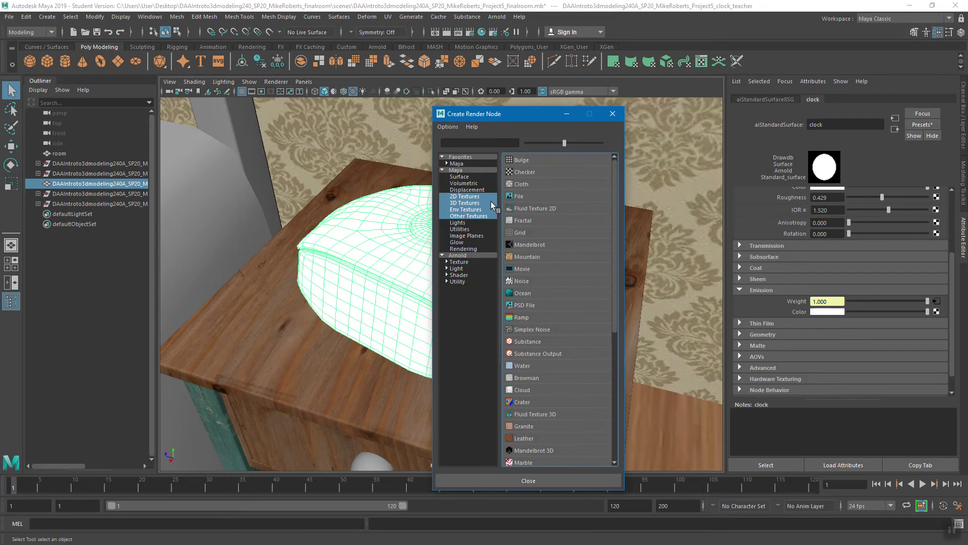
left_click(522, 196)
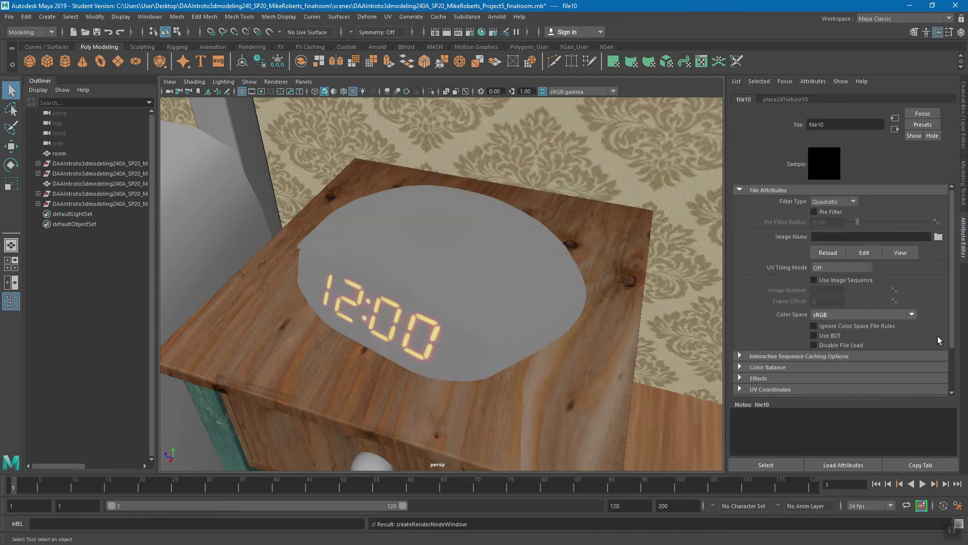
left_click(939, 236)
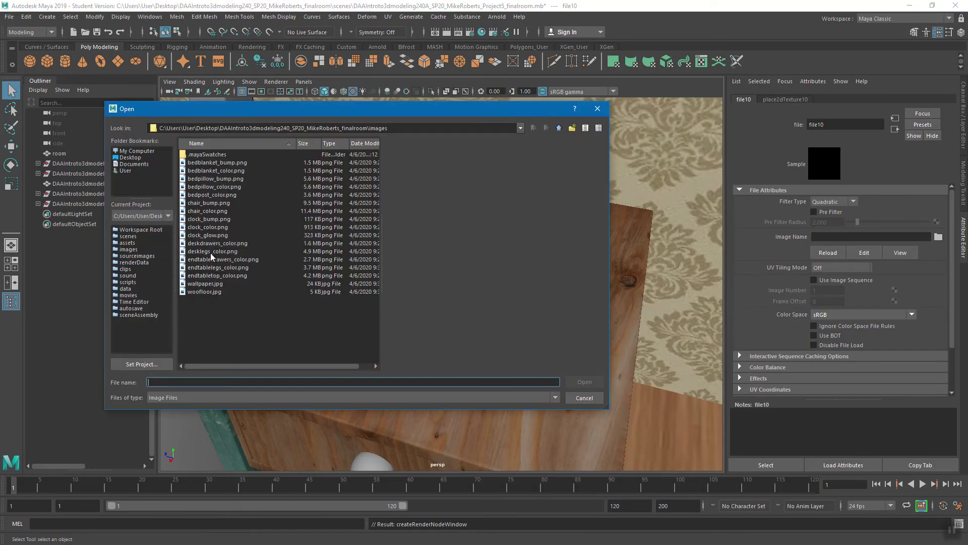
left_click(211, 235)
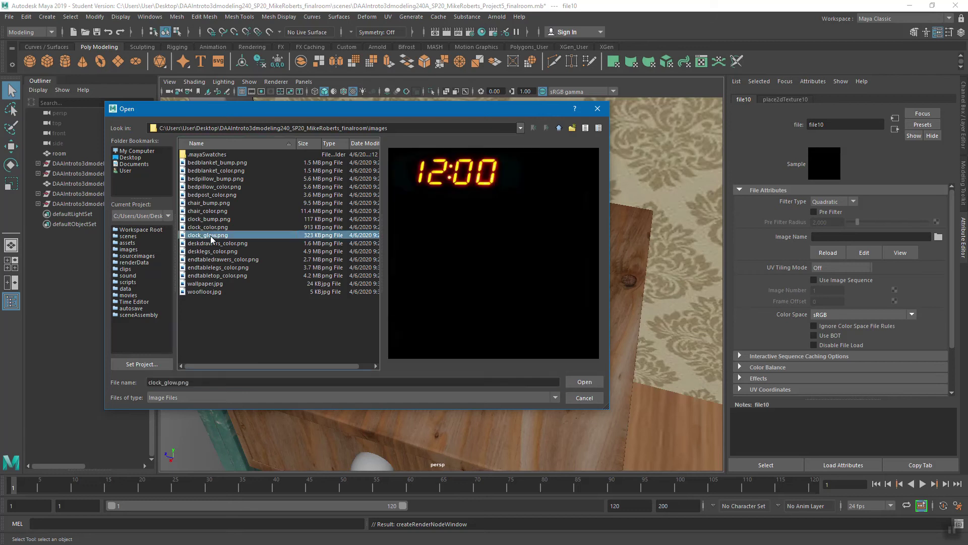
left_click(583, 381)
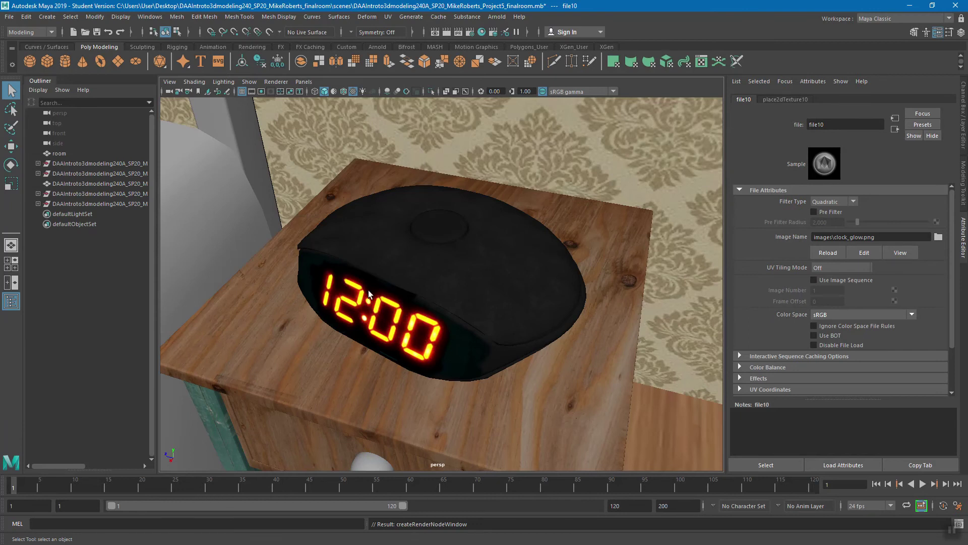
Step: Add a File texture node to the clock material's bump mapping
left_click(513, 224)
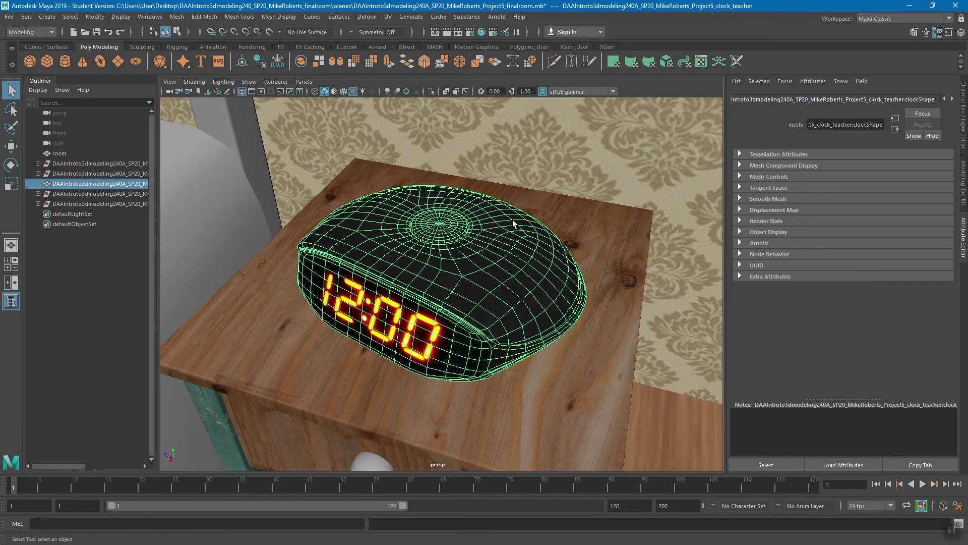
right_click(511, 215)
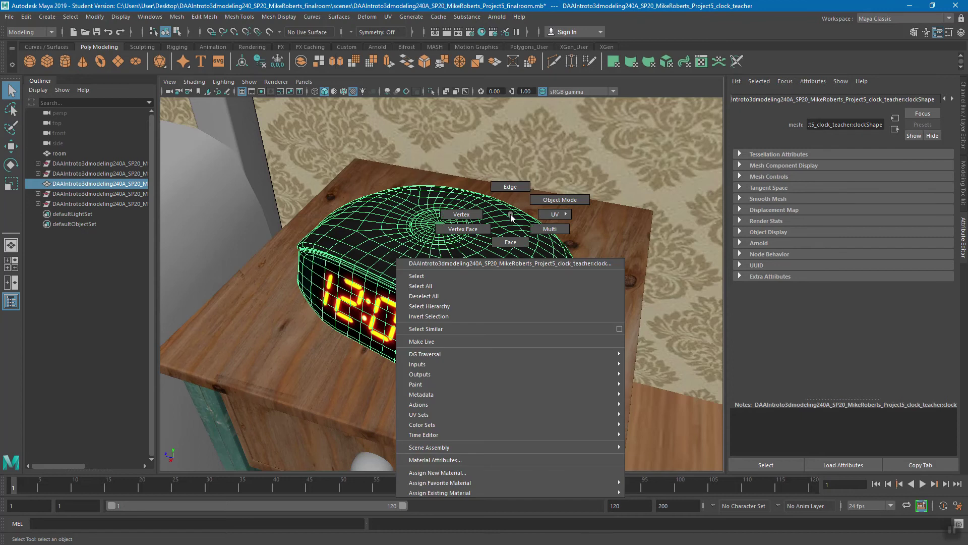
left_click(473, 460)
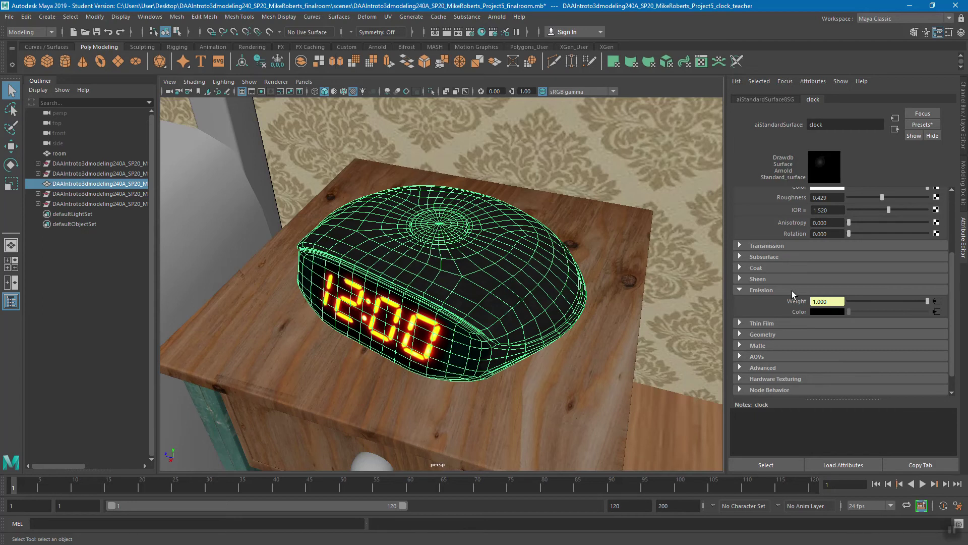
scroll(797, 282, "down", 2)
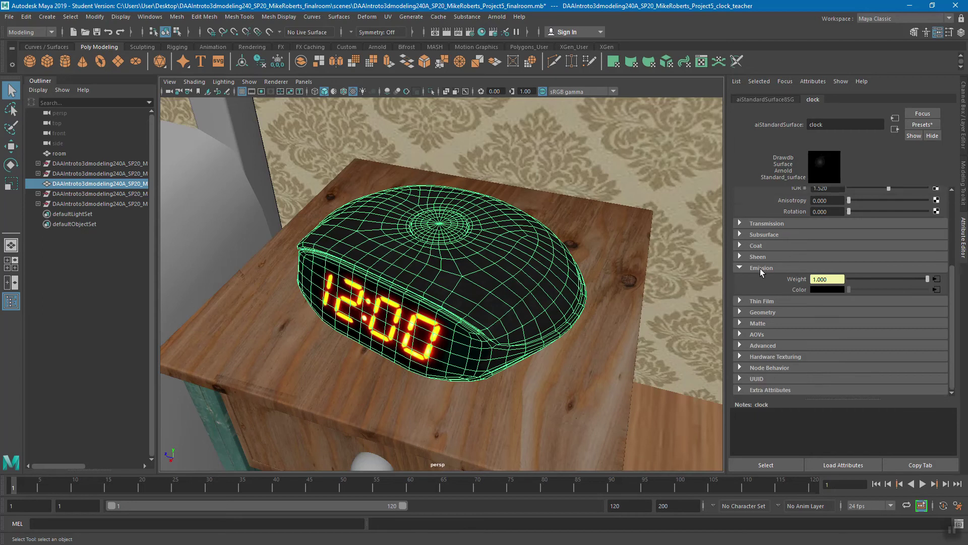
scroll(776, 274, "up", 5)
scroll(801, 226, "down", 5)
left_click(741, 312)
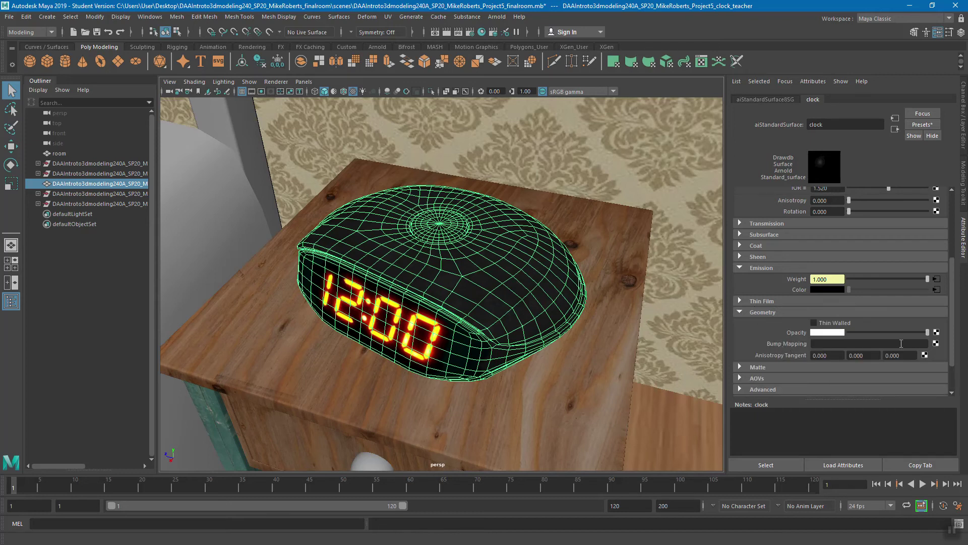
left_click(936, 343)
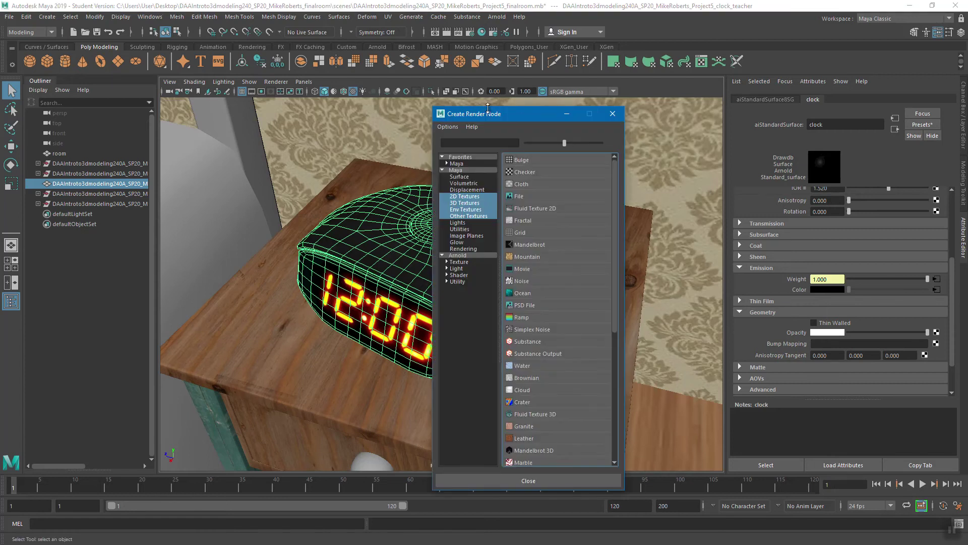
left_click(526, 197)
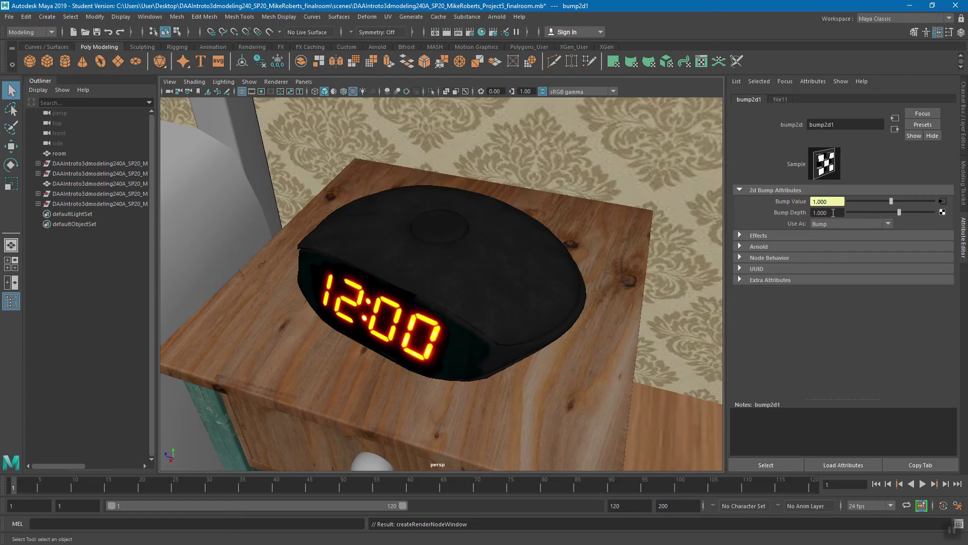
Step: Load clock_bump.png into the clock's bump file texture and save the scene
left_click(942, 201)
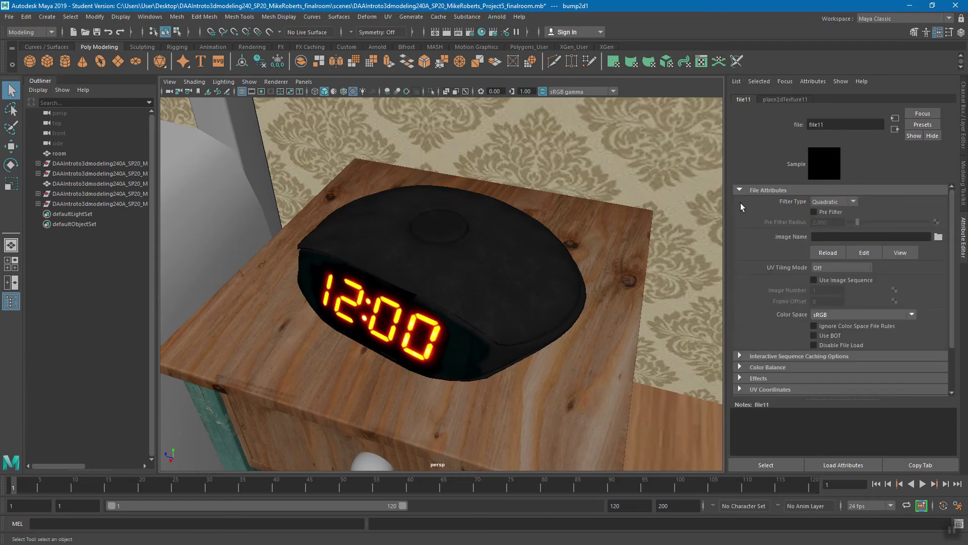
left_click(939, 238)
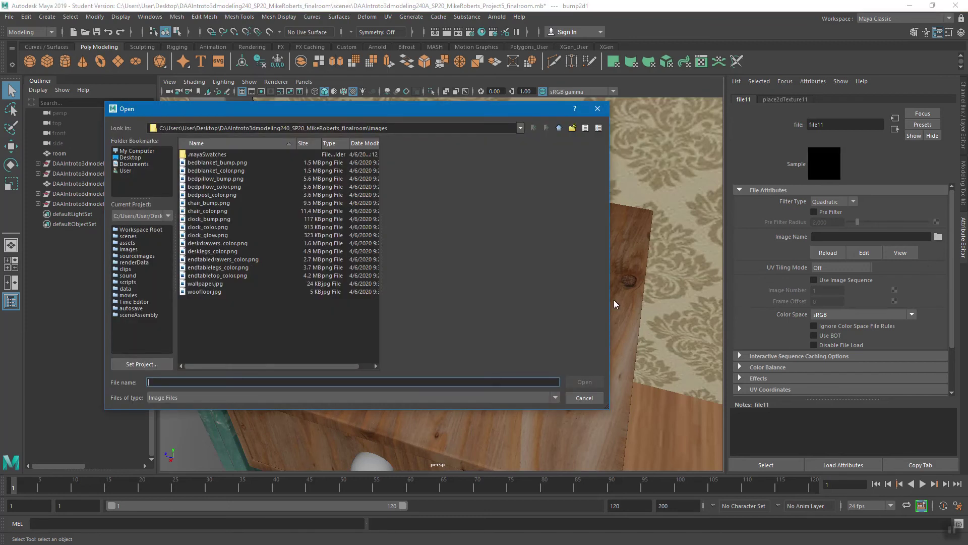
left_click(204, 219)
left_click(590, 382)
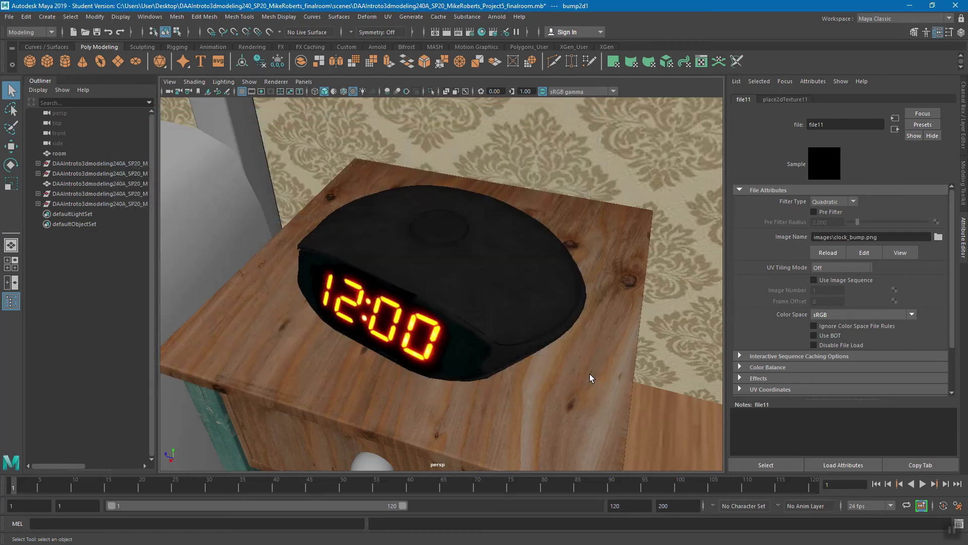
left_click_drag(500, 255, 491, 232, "alt")
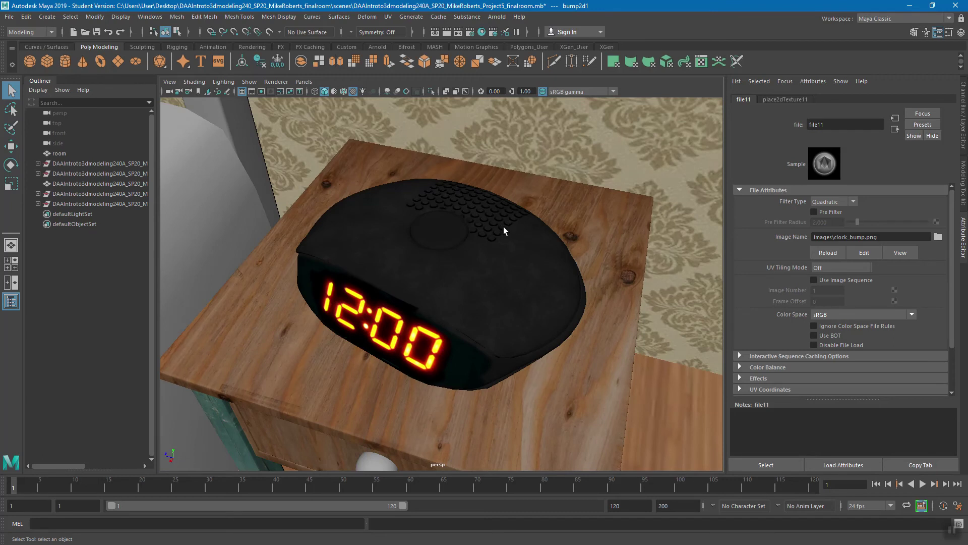
mouse_move(537, 258)
left_mouse_down("alt")
mouse_move(519, 262)
mouse_move(528, 252)
left_mouse_up("alt")
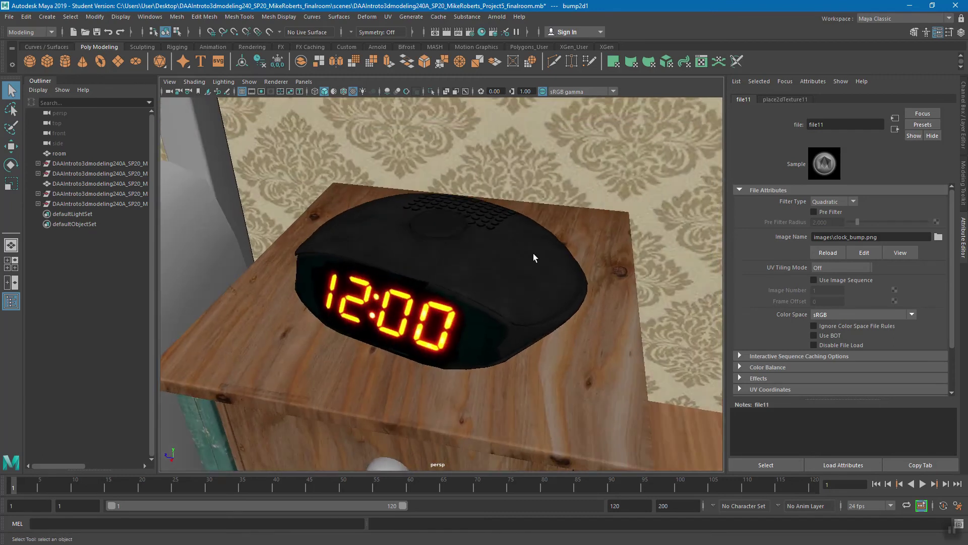
key("ctrl+s")
left_click(471, 286)
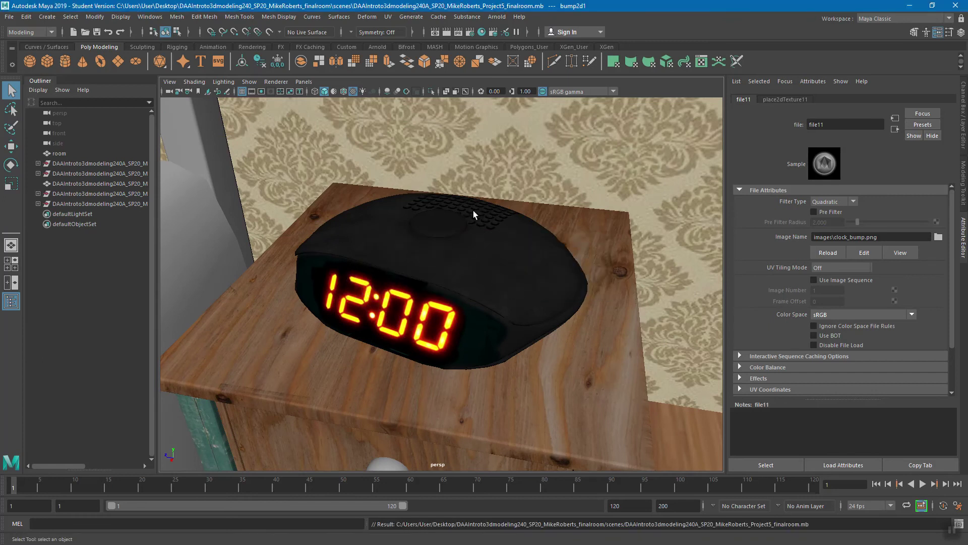
Step: Assign a new Arnold aiStandardSurface material to the bed's corner posts
left_click_drag(518, 268, 484, 277, "alt")
right_click_drag(484, 277, 435, 263, "alt")
middle_click_drag(435, 264, 484, 267, "alt")
left_click_drag(484, 267, 516, 281, "alt")
right_click_drag(516, 281, 439, 245, "alt")
middle_click_drag(438, 244, 504, 242, "alt")
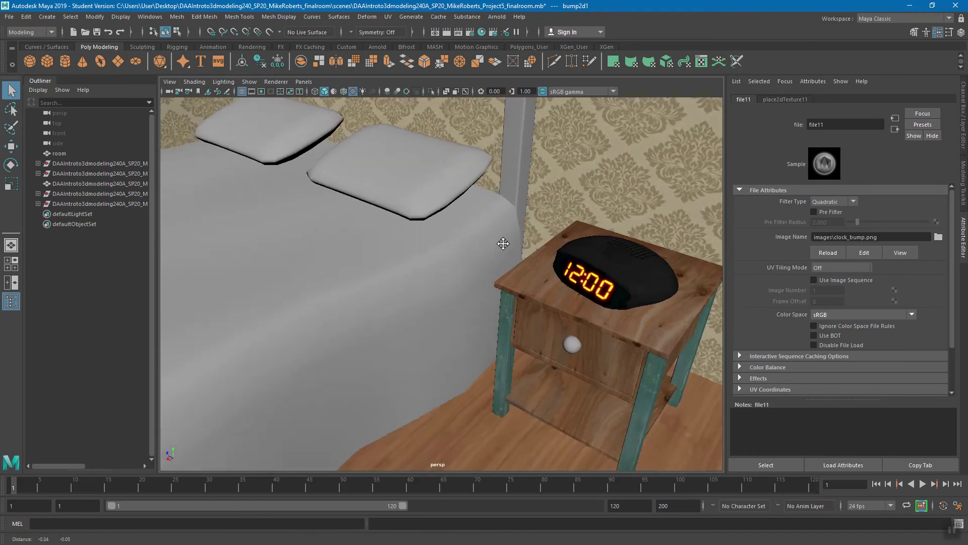
right_click_drag(504, 242, 433, 247, "alt")
middle_click_drag(432, 246, 480, 252, "alt")
right_click_drag(479, 252, 469, 262, "alt")
left_click_drag(469, 262, 434, 262, "alt")
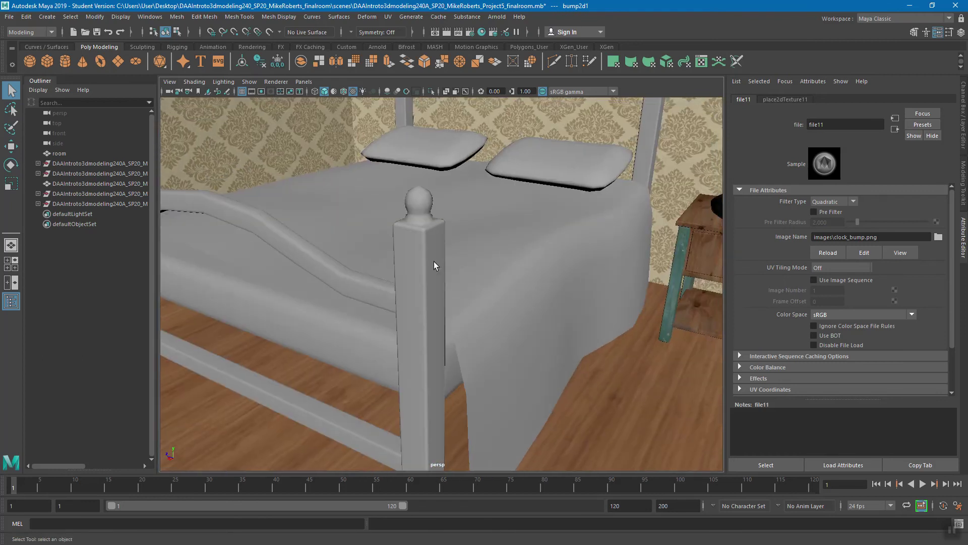
left_click(422, 249)
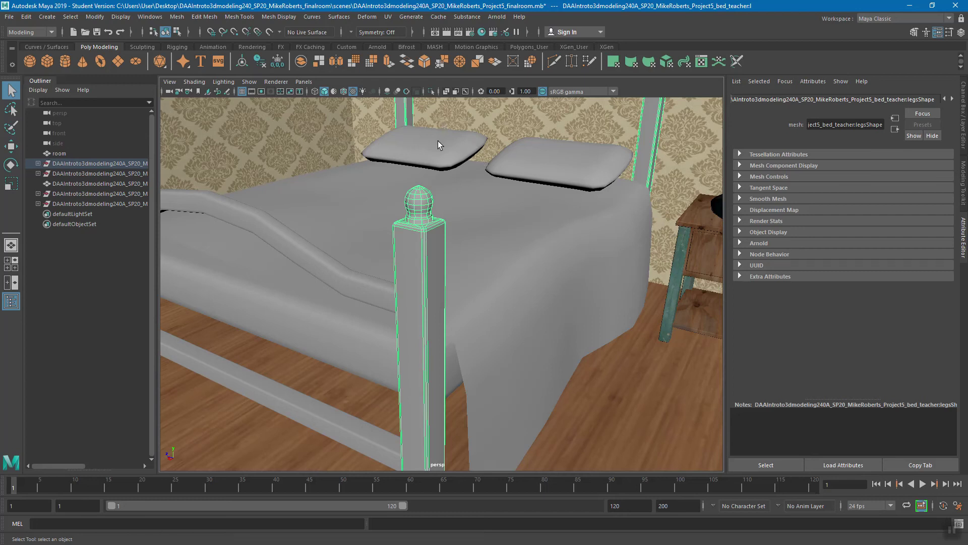
right_click(415, 222)
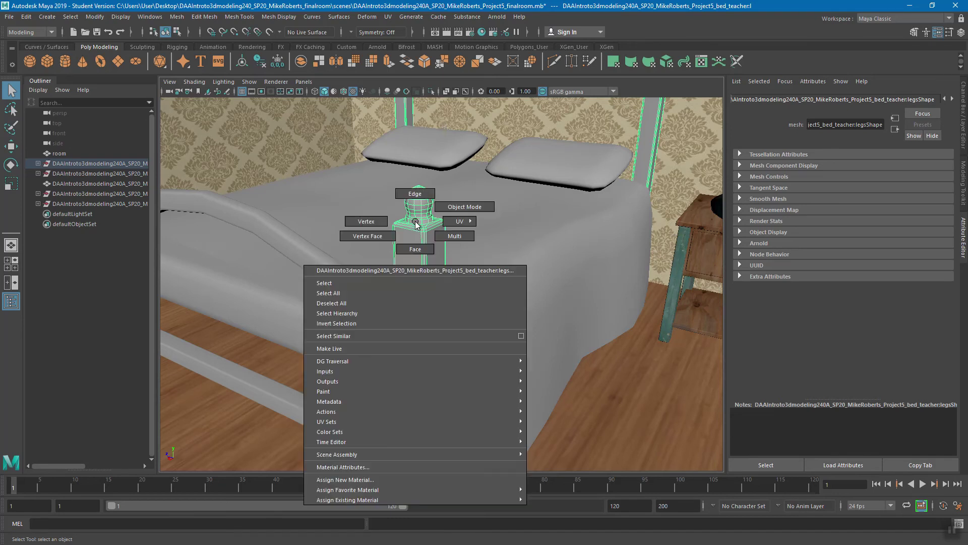
left_click(382, 480)
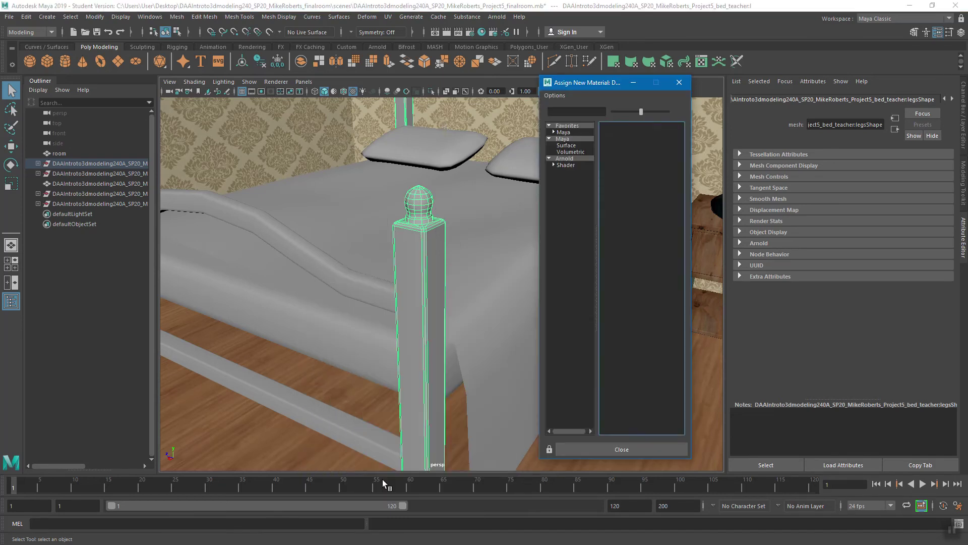
left_click(564, 159)
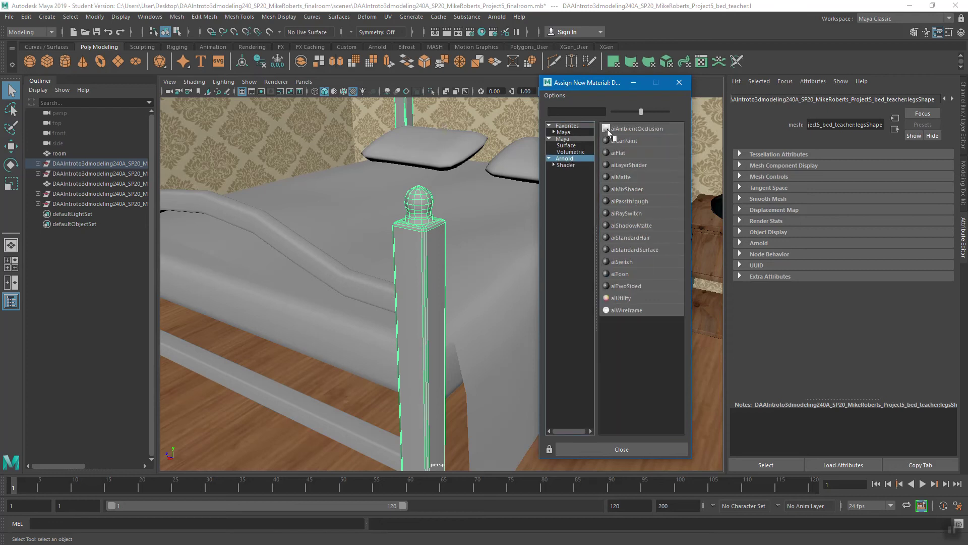
left_click(632, 251)
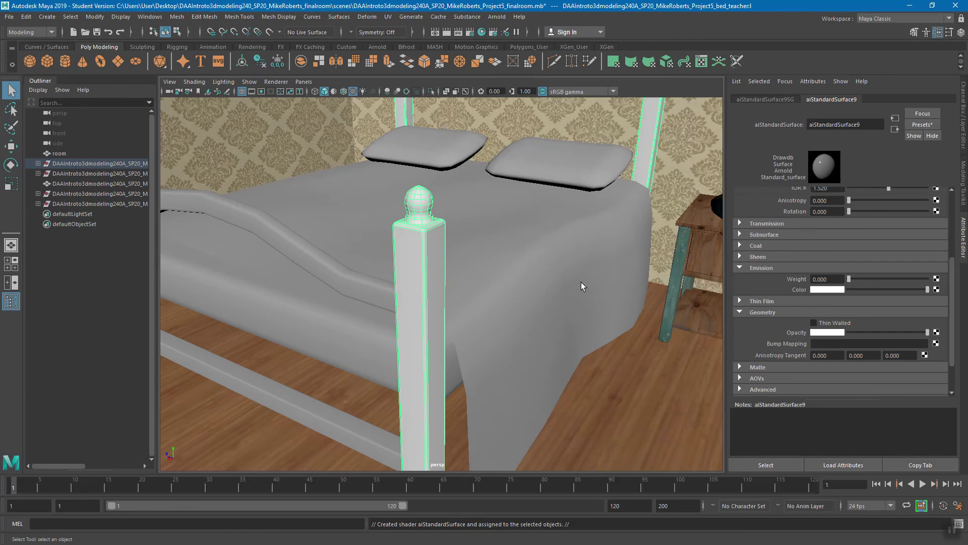
Step: Set the bedpost material's specular weight to 0.260 and specular roughness to 0.396
scroll(840, 311, "up", 4)
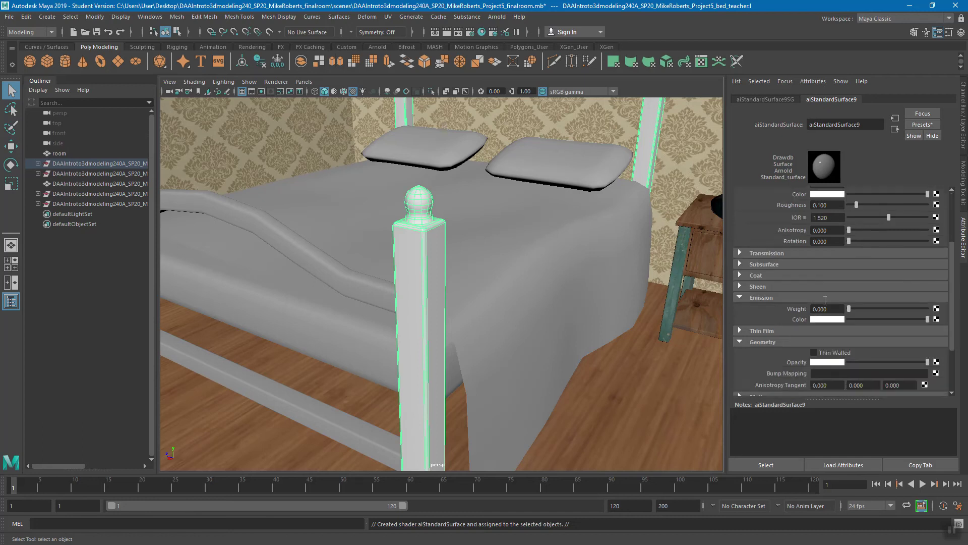
scroll(948, 318, "down", 5)
scroll(948, 316, "up", 5)
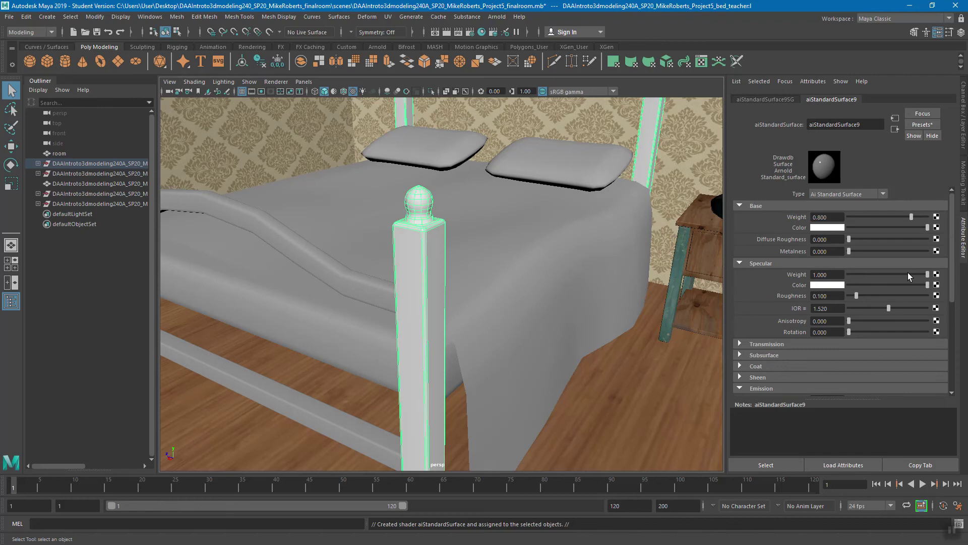
left_click_drag(908, 273, 888, 276)
left_click_drag(877, 296, 879, 295)
Step: Connect a File texture with bedpost_color.png to the bedpost material's base color
left_click(937, 227)
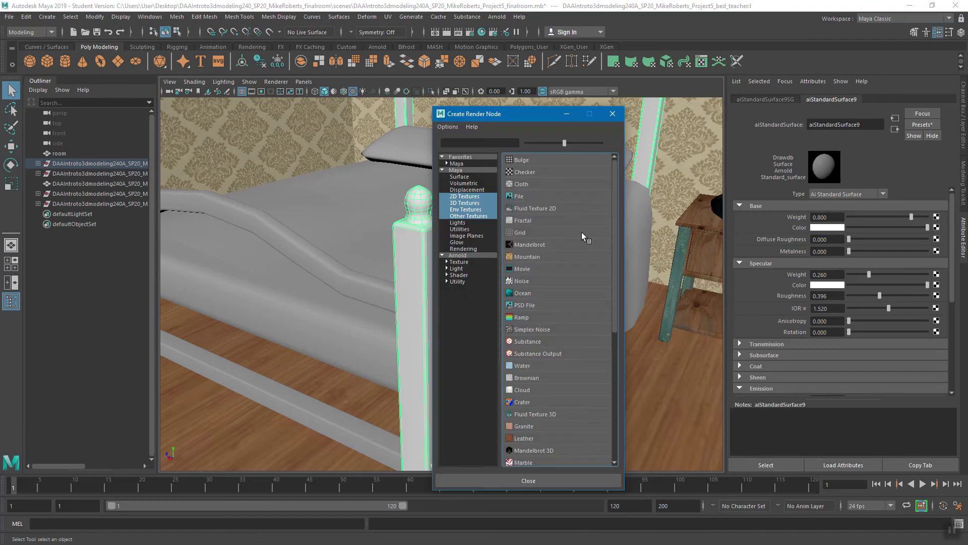
left_click(526, 195)
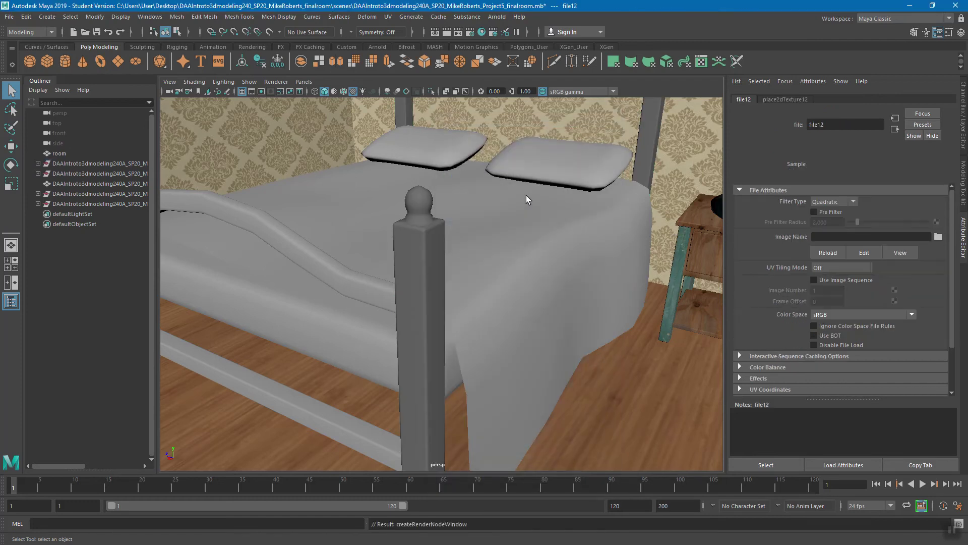
left_click(939, 236)
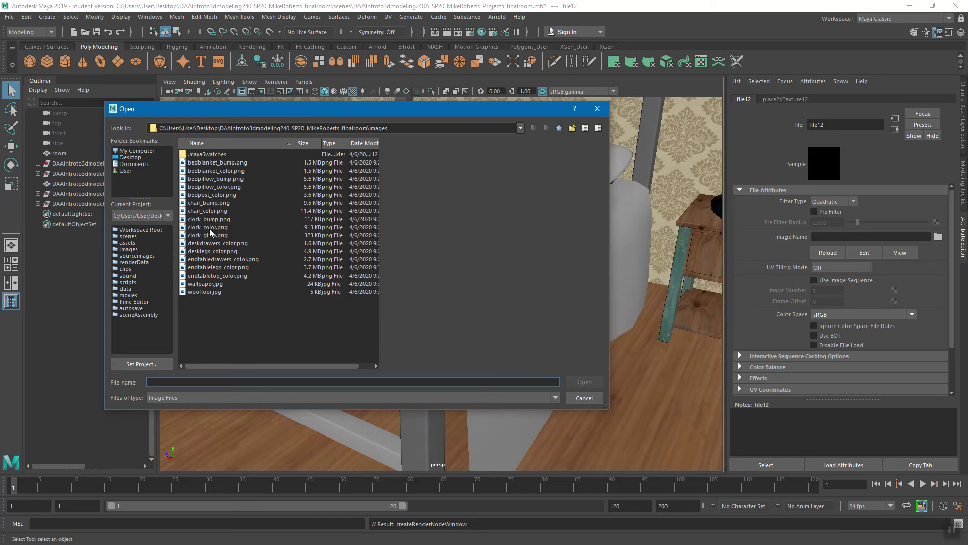
left_click(207, 196)
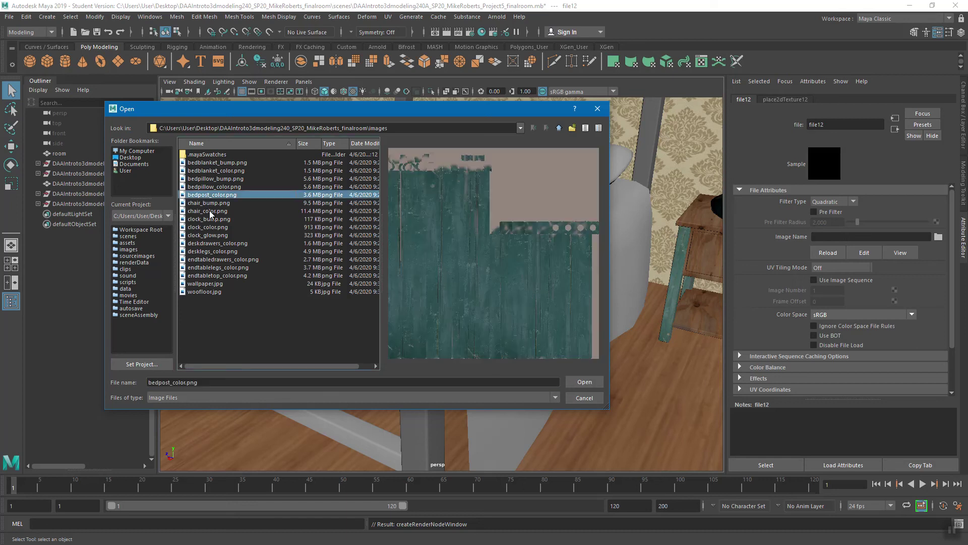
left_click(585, 381)
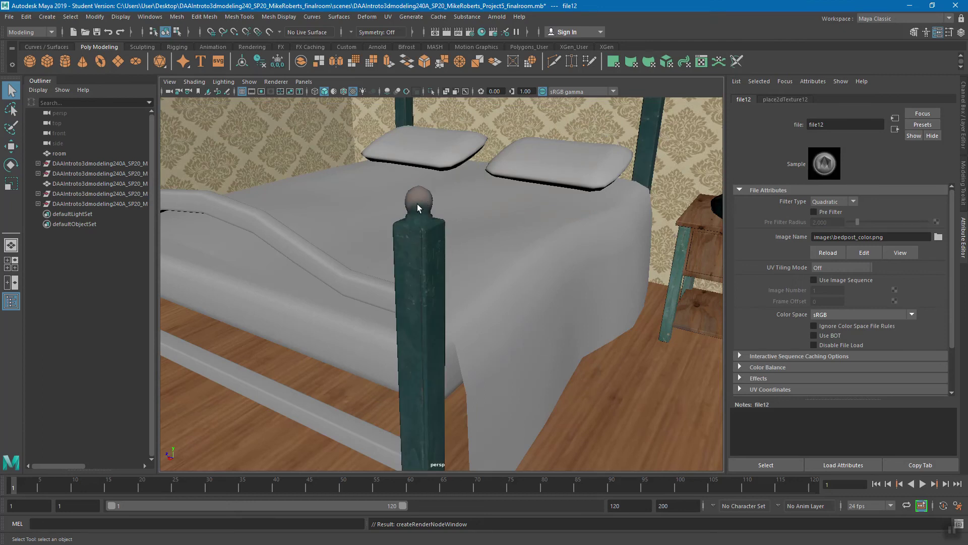
Step: Assign a new Arnold aiStandardSurface material to the bed's blanket and set its specular weight to 0
left_click(542, 241)
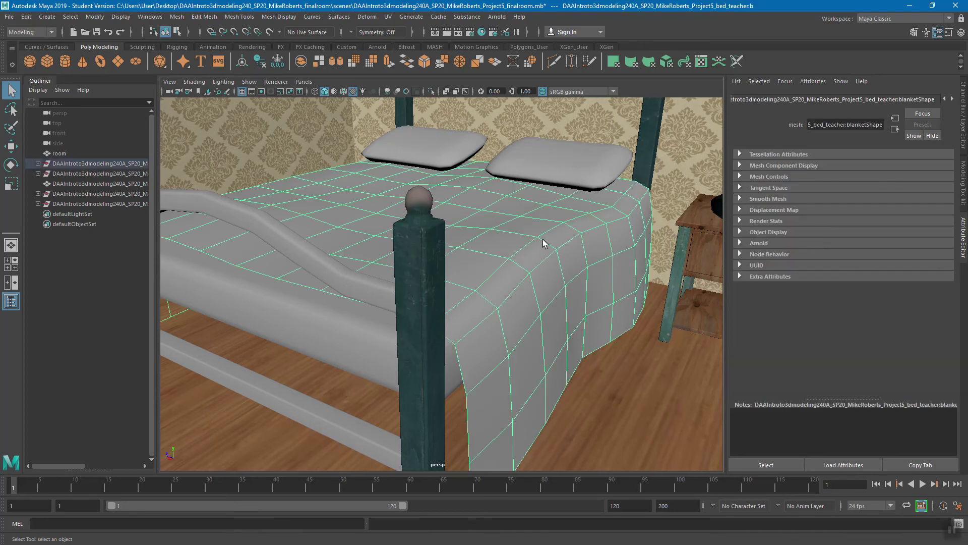
right_click(518, 208)
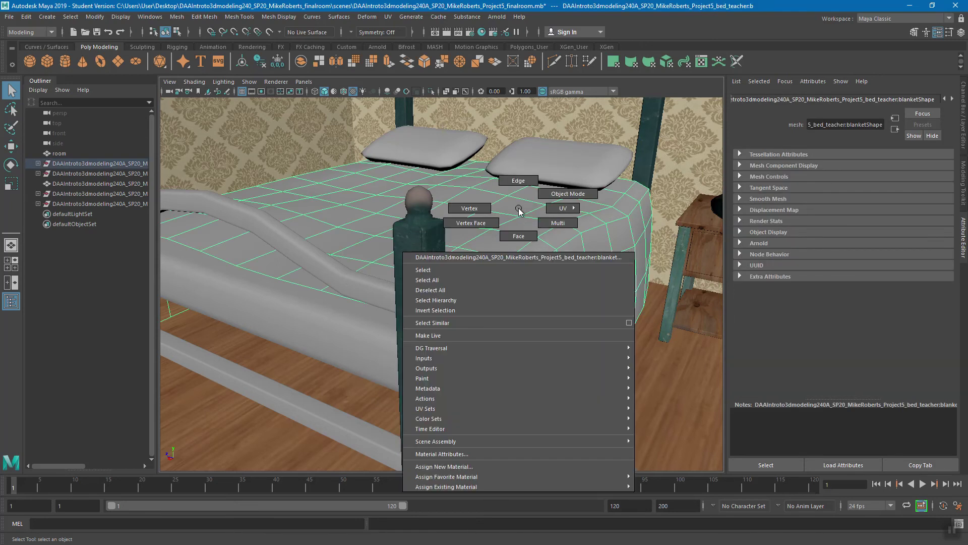
left_click(488, 465)
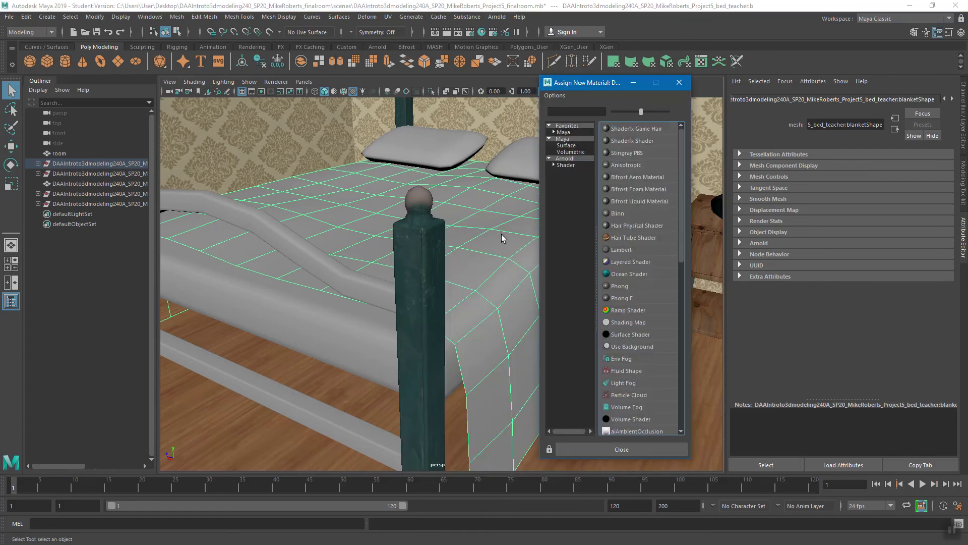
left_click(565, 159)
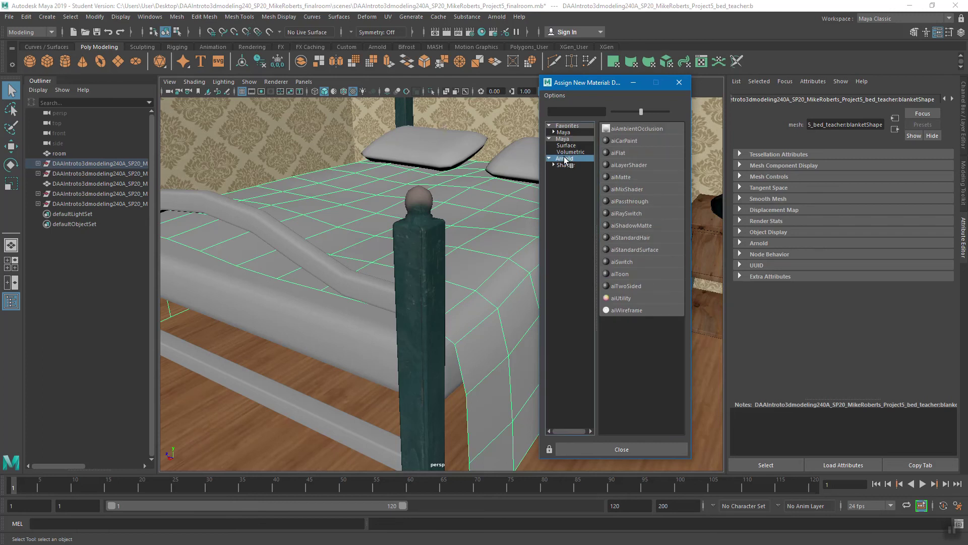
left_click(631, 251)
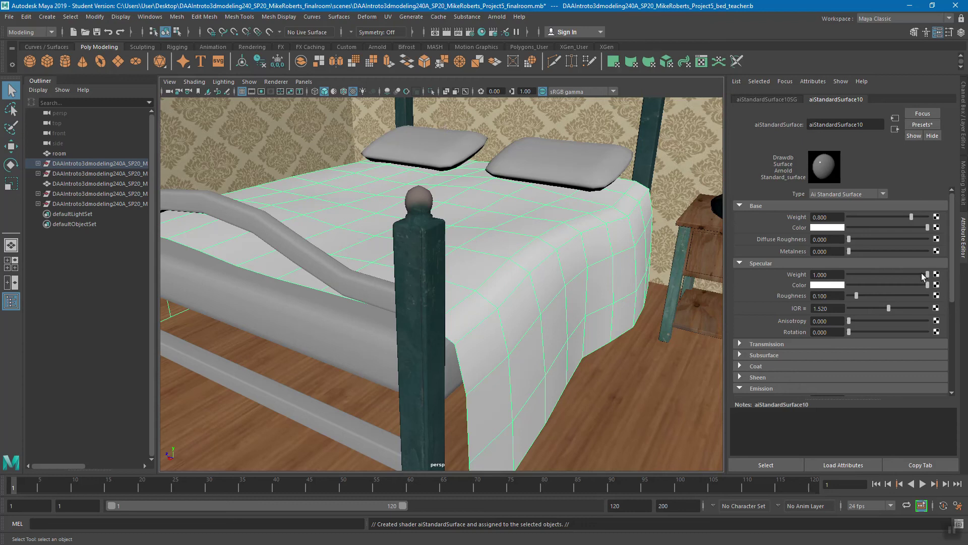
left_click_drag(921, 273, 840, 275)
Step: Connect a File texture with bedblanket_color.png to the blanket material's base color
left_click_drag(581, 249, 543, 254, "alt")
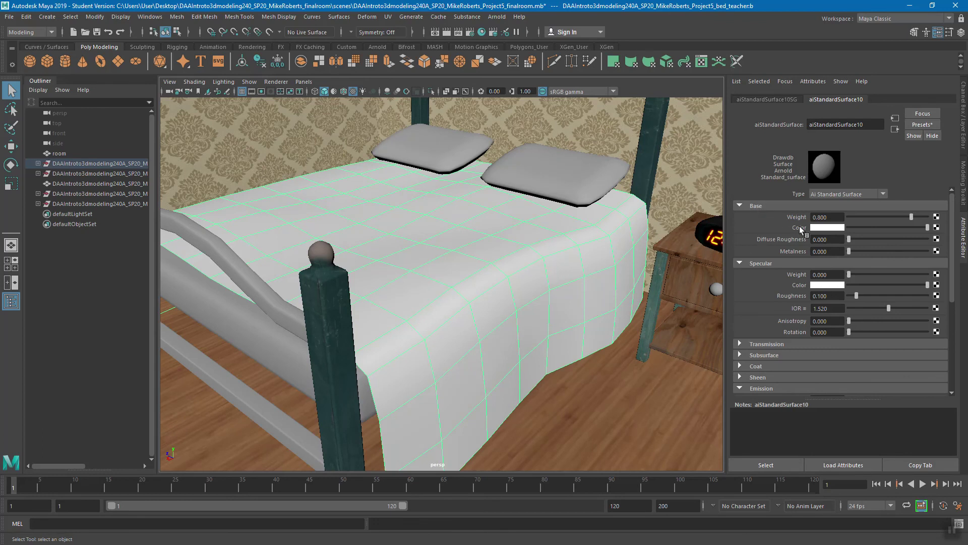
left_click(936, 227)
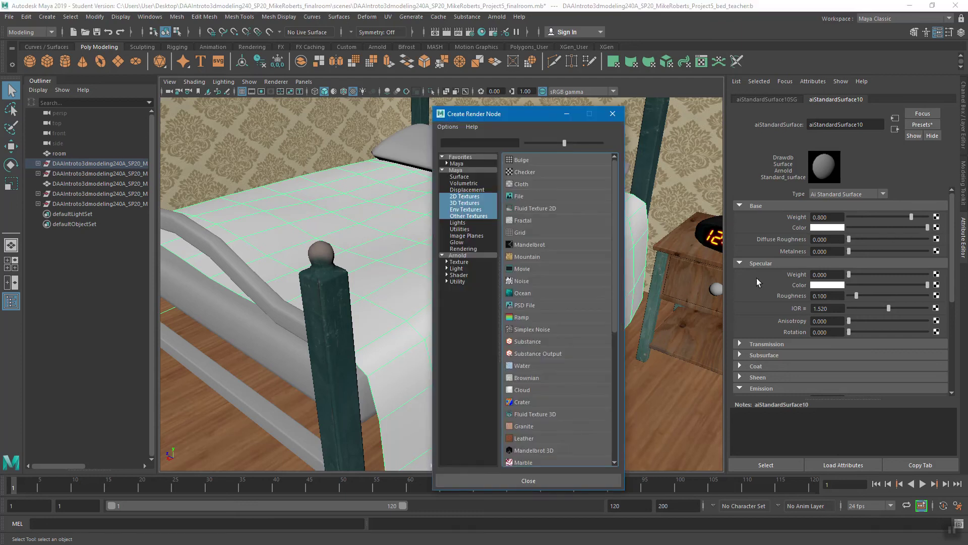
left_click(532, 200)
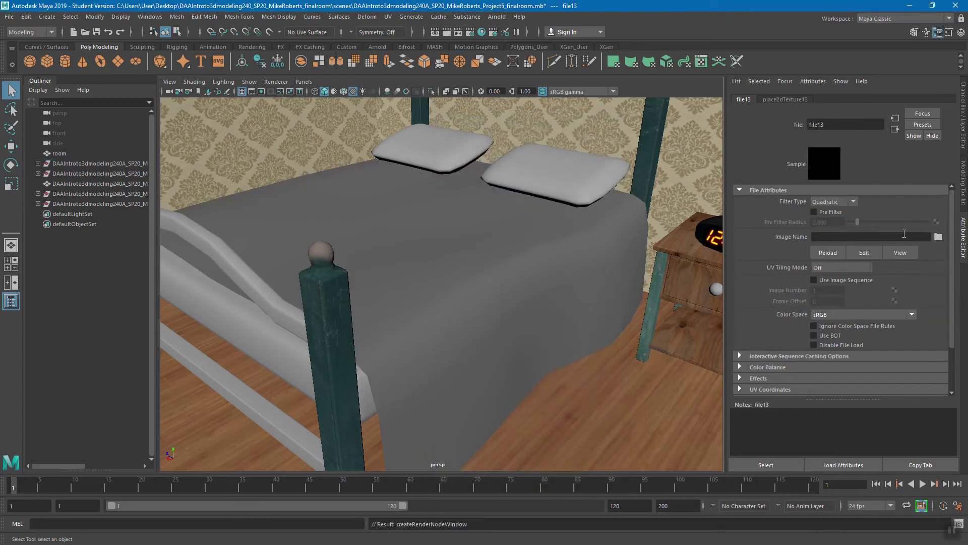
left_click(940, 238)
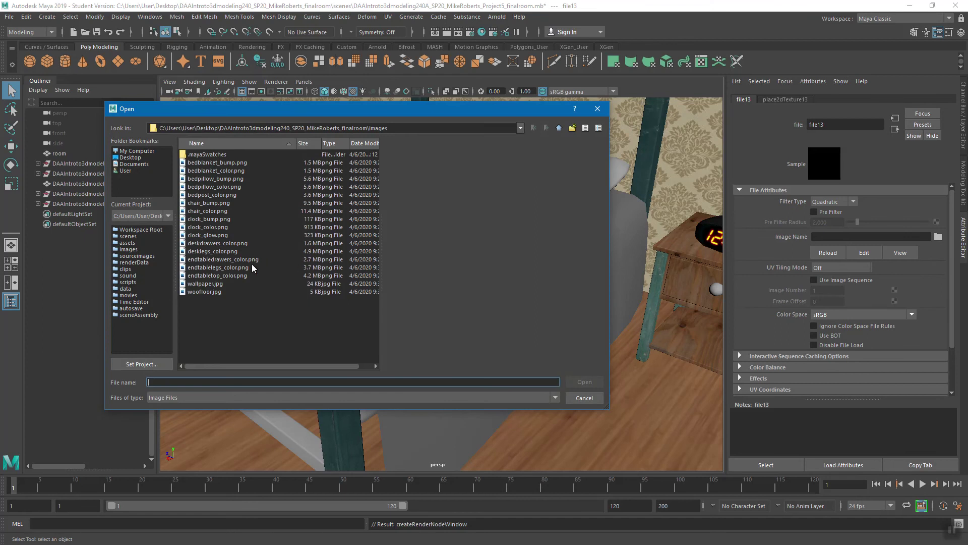
left_click(209, 171)
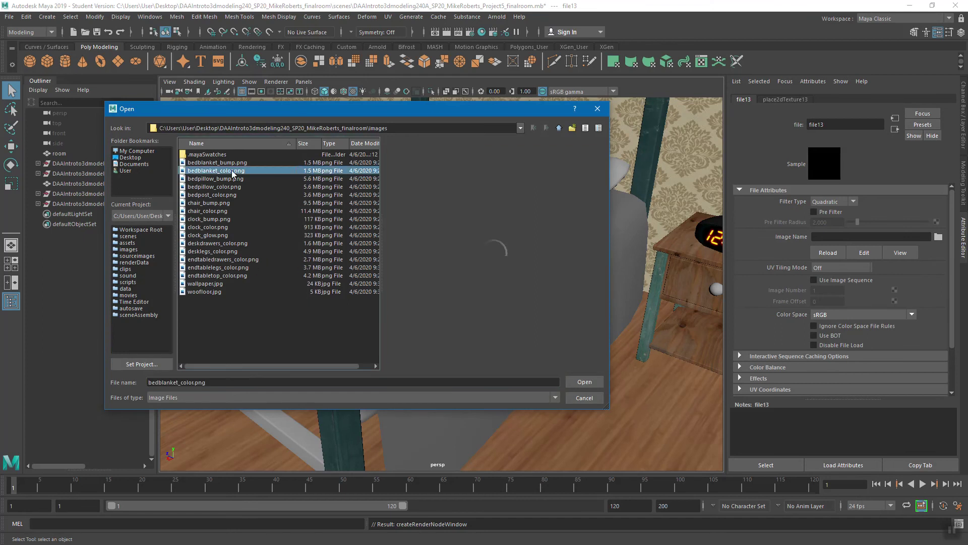
left_click(585, 382)
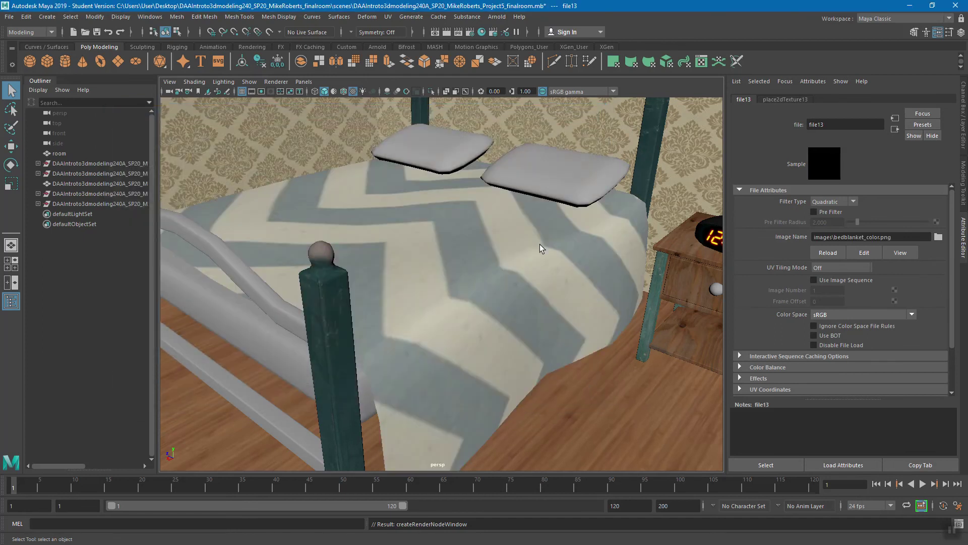
Step: Connect a File texture to the bump mapping of the blanket's material
left_click(523, 238)
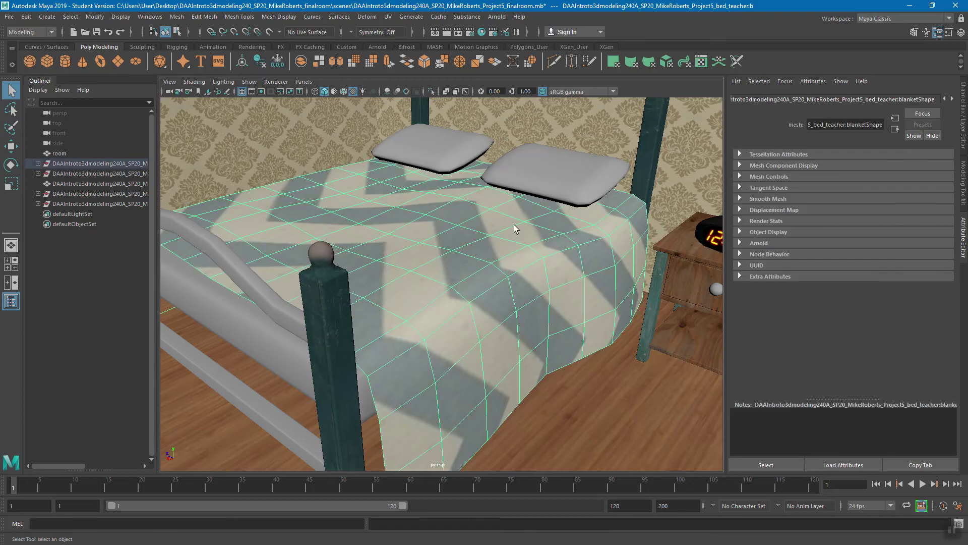
right_click(492, 204)
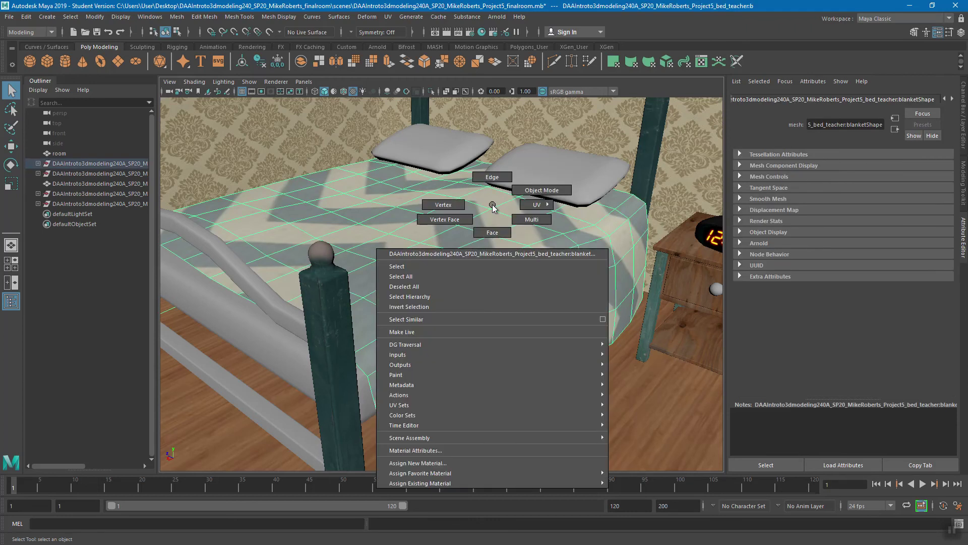
left_click(438, 450)
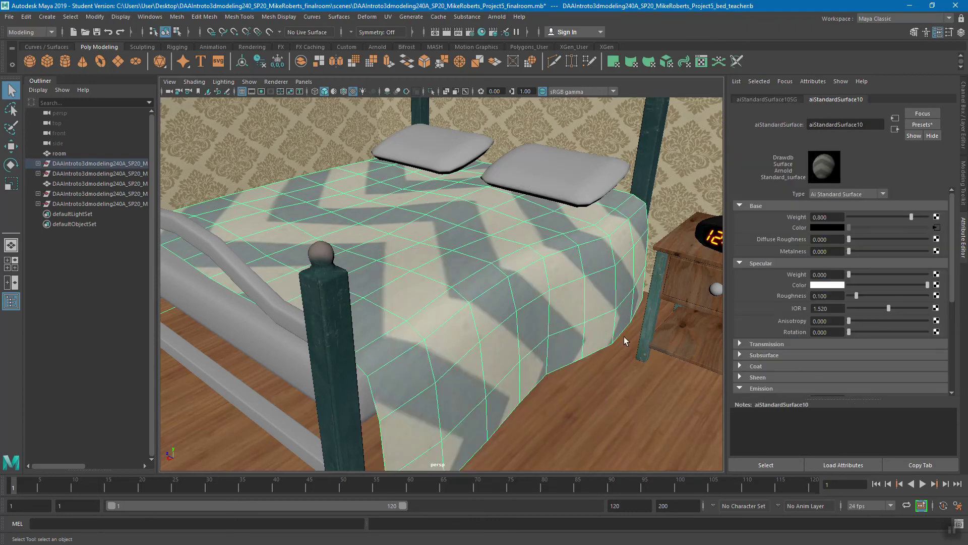
scroll(794, 313, "down", 3)
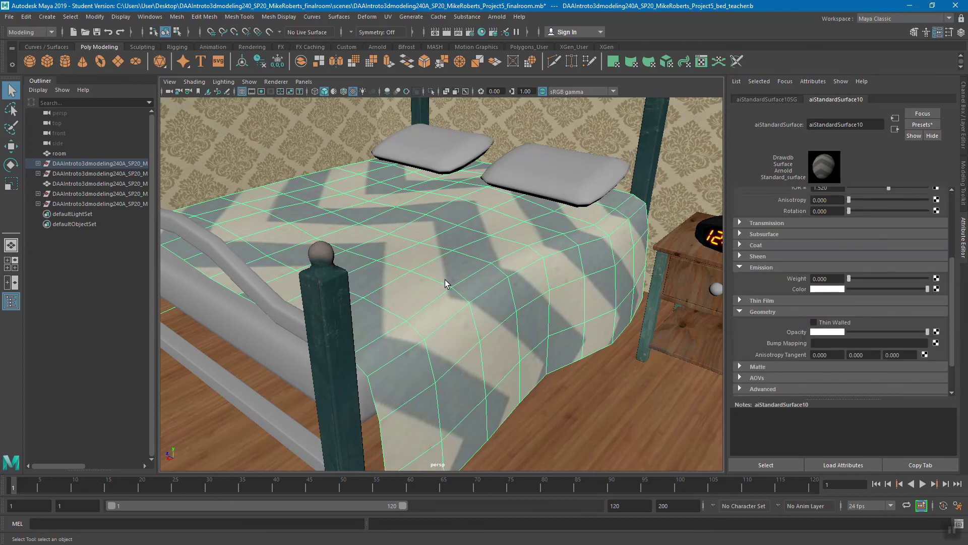
left_click(740, 311)
left_click(740, 311)
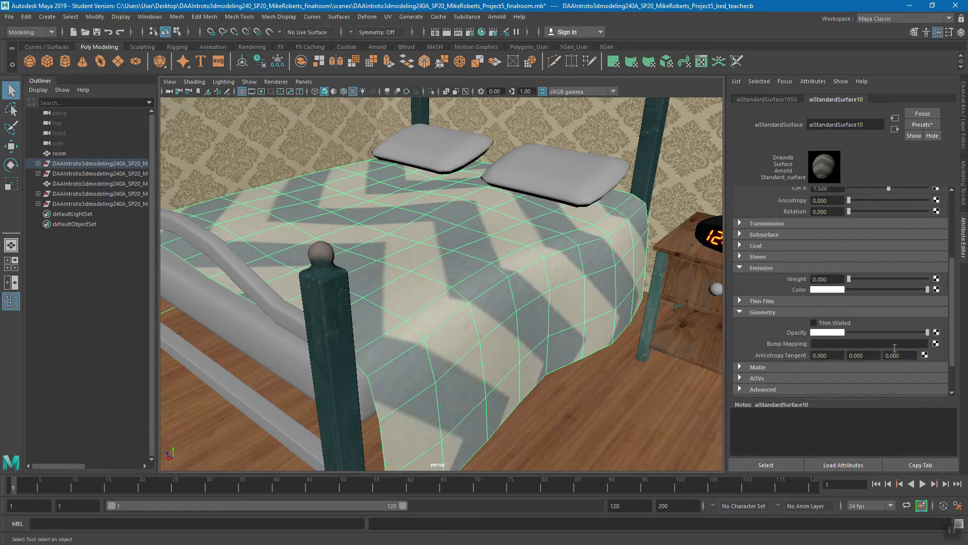
left_click(936, 343)
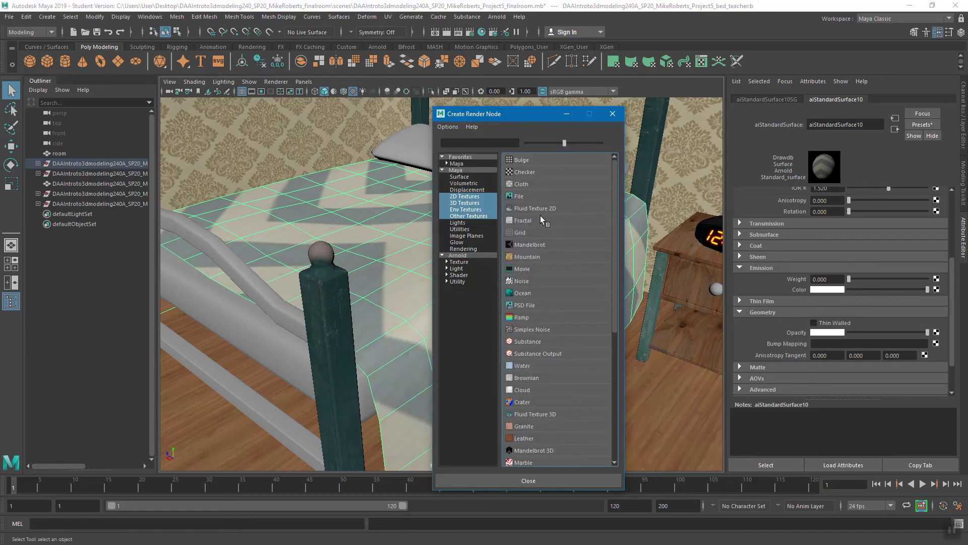
left_click(522, 197)
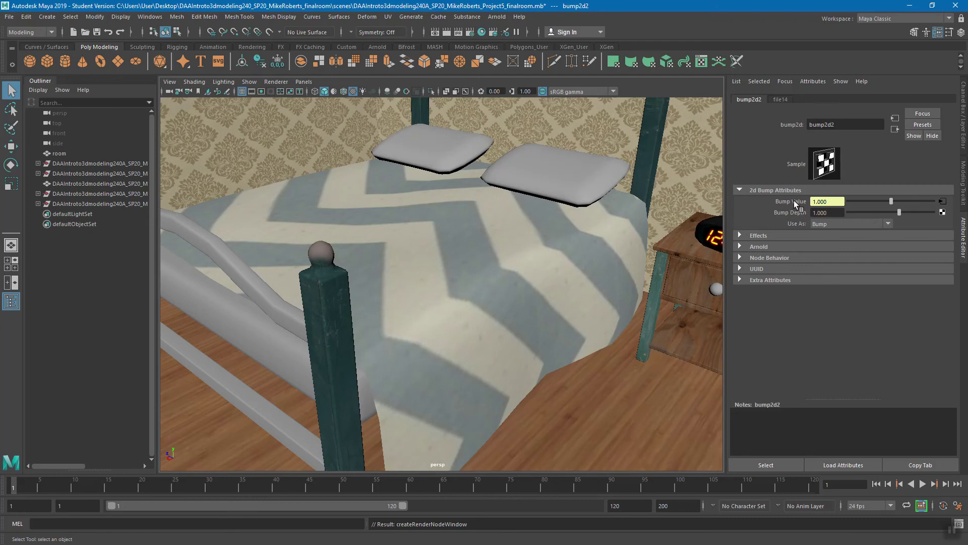
Step: Load bedblanket_bump.png into the blanket's bump file texture
left_click(942, 203)
left_click(938, 237)
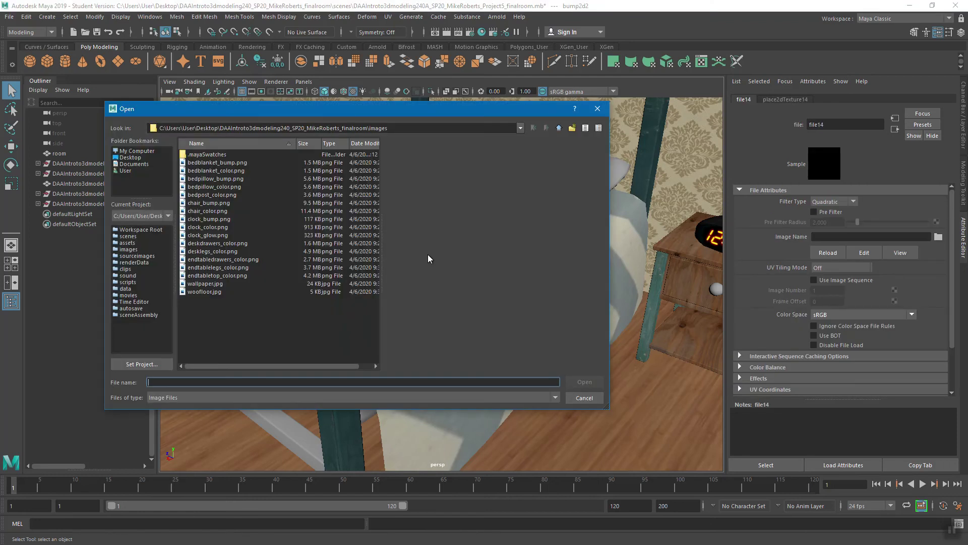
left_click(212, 163)
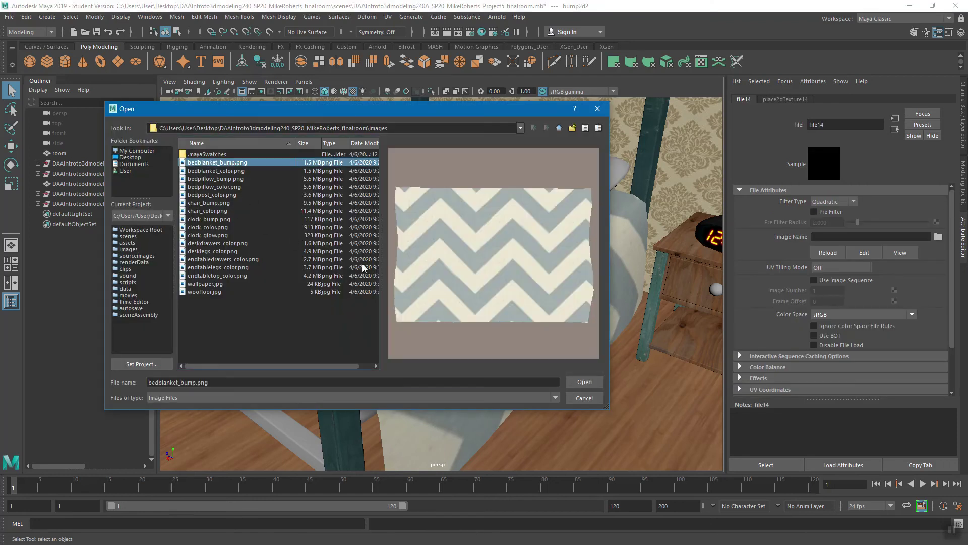
left_click(593, 383)
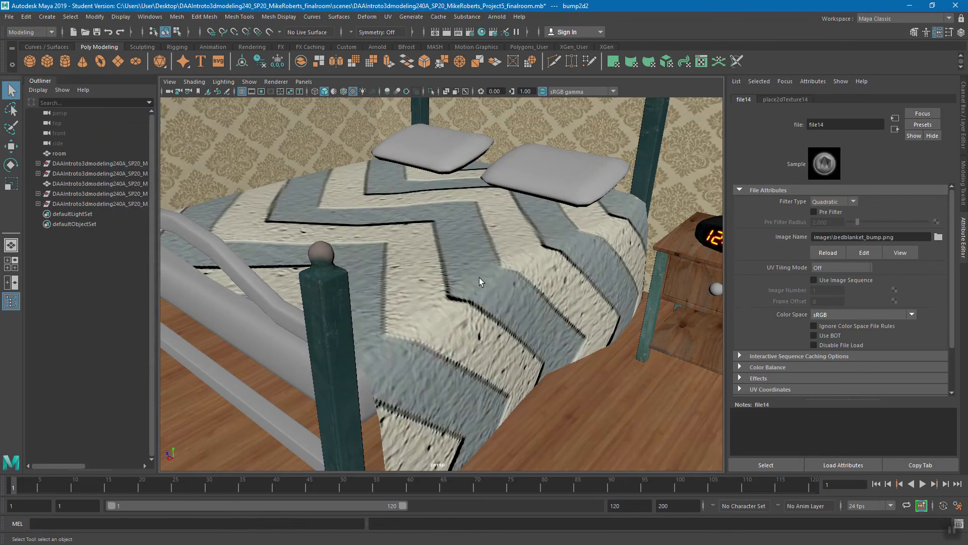
Step: Assign a new Arnold aiStandardSurface material to the bed's pillows and set its specular weight to 0
middle_click_drag(516, 202, 520, 241, "alt")
right_click_drag(519, 241, 487, 248, "alt")
left_click_drag(488, 248, 501, 252, "alt")
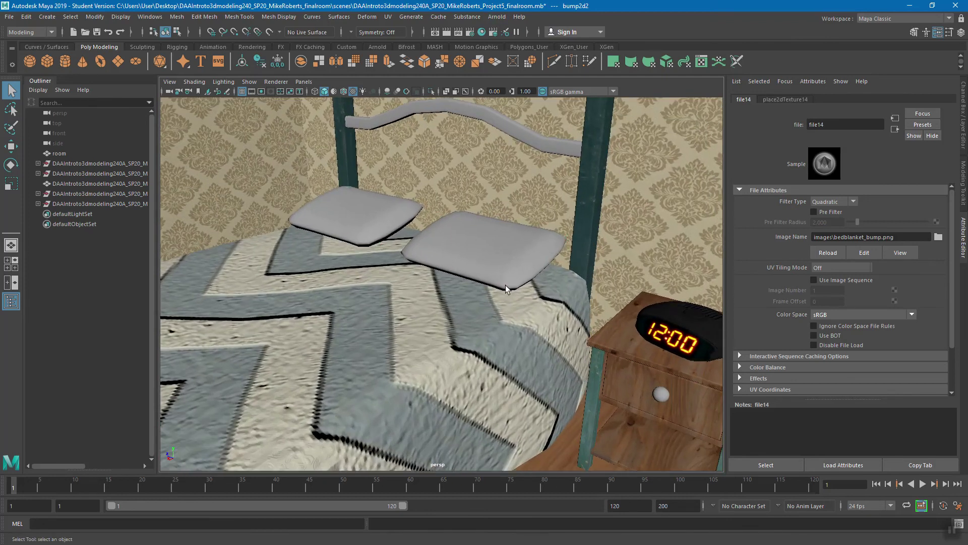
left_click(502, 252)
right_click_drag(502, 252, 474, 229, "alt")
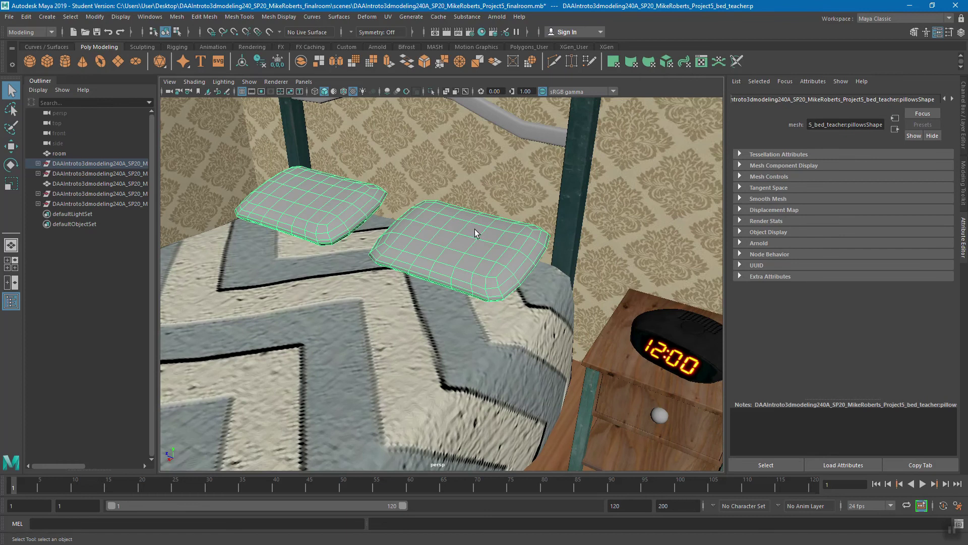
right_click(474, 227)
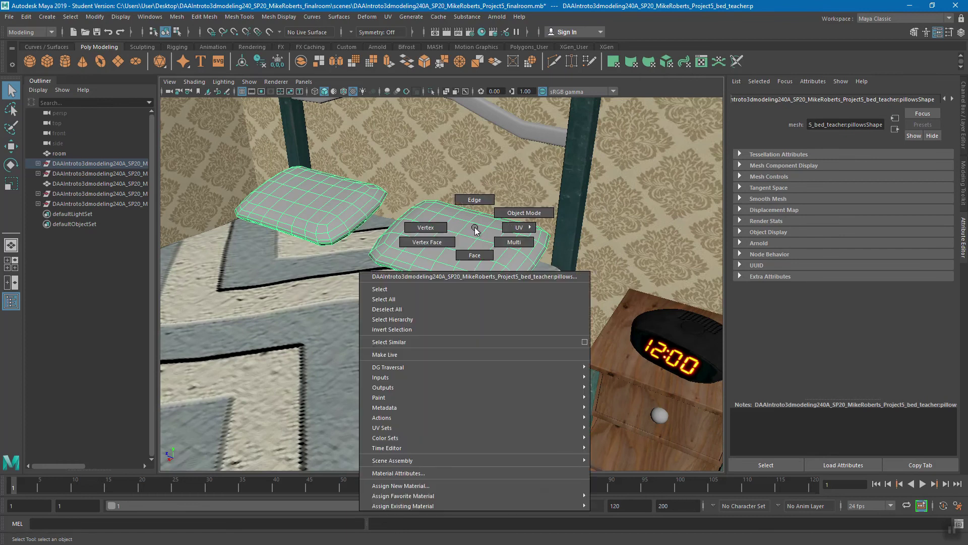
left_click(449, 484)
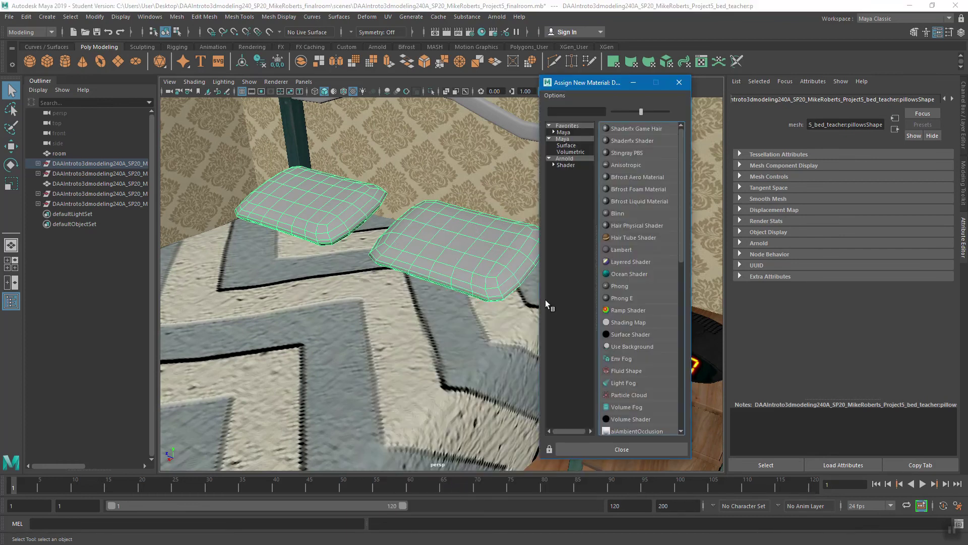
left_click(566, 159)
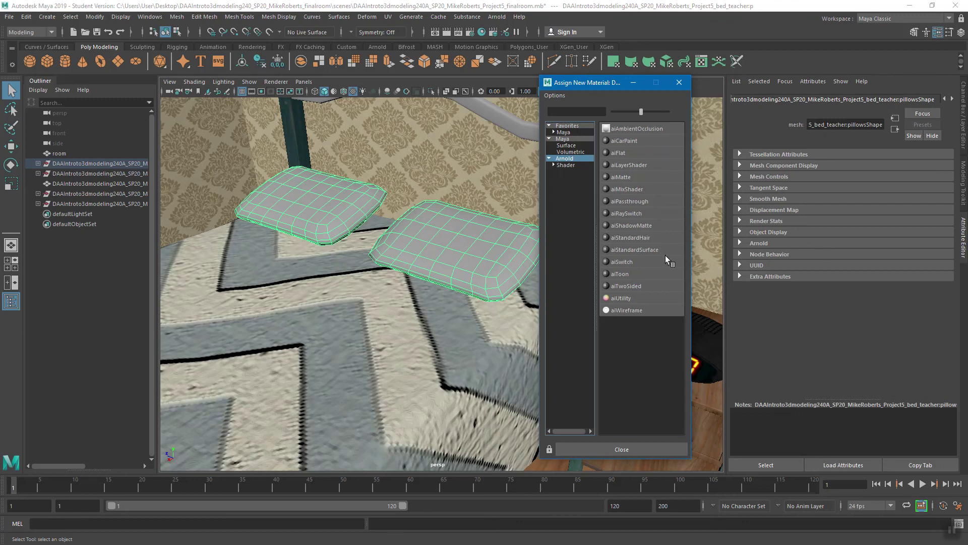
left_click(633, 250)
scroll(877, 306, "up", 5)
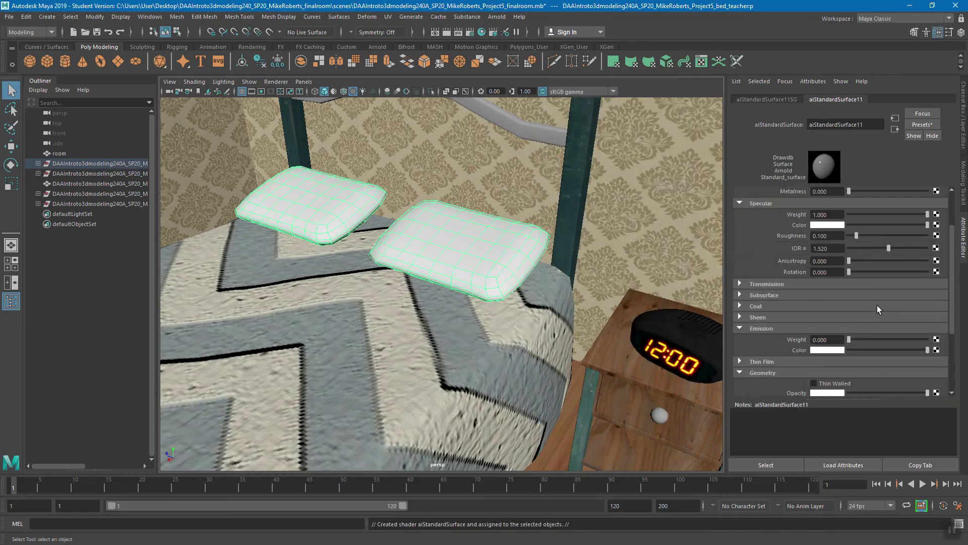
left_click_drag(915, 274, 884, 276)
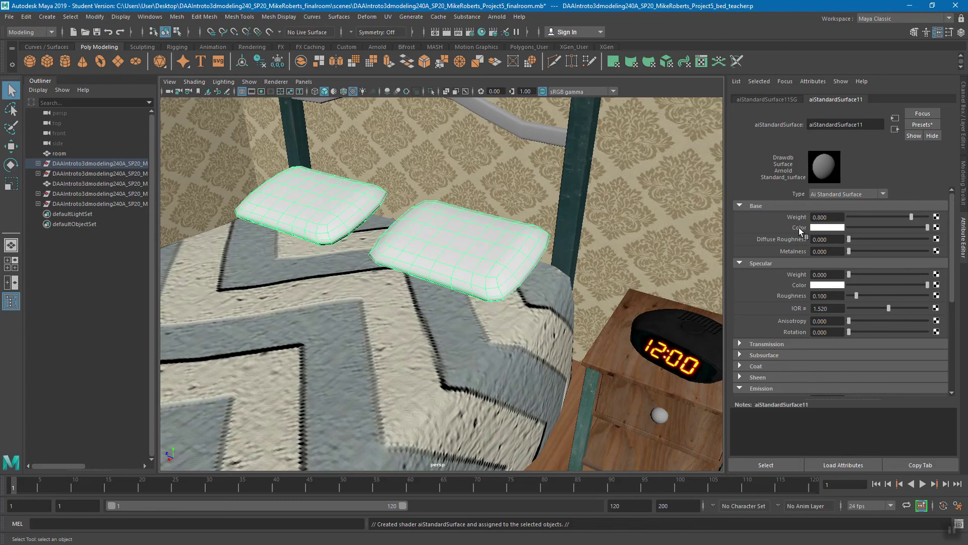
Step: Connect a File texture with bedpillow_color.png to the pillow material's base color
left_click(936, 227)
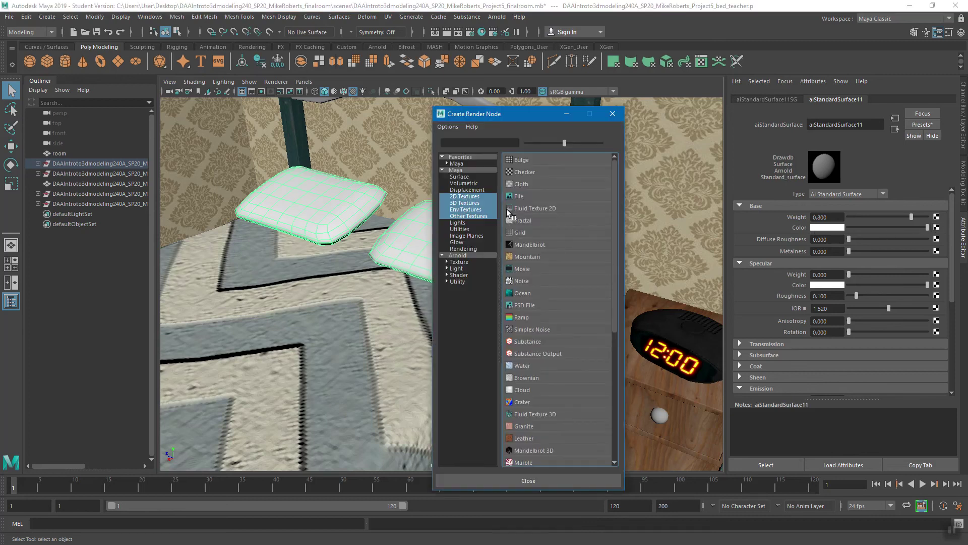
left_click(524, 196)
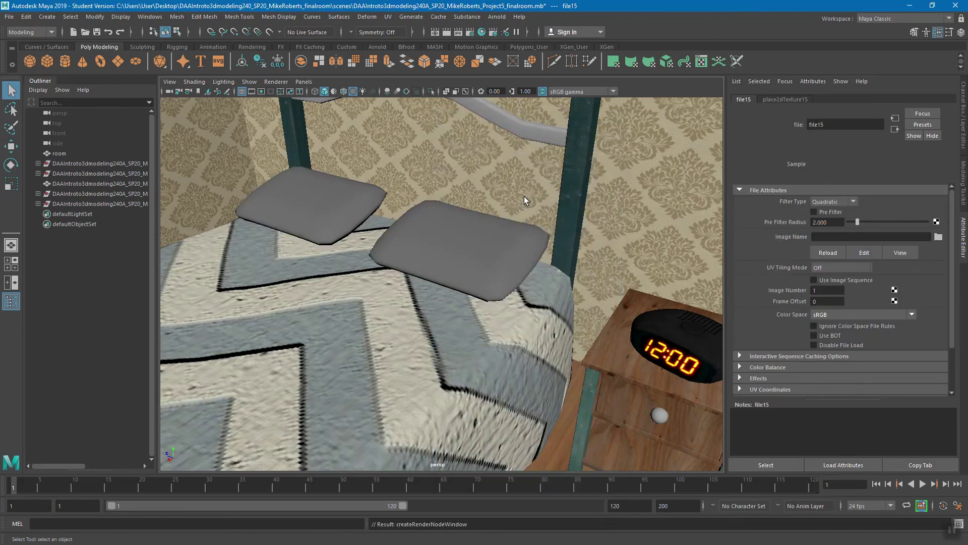
left_click(939, 237)
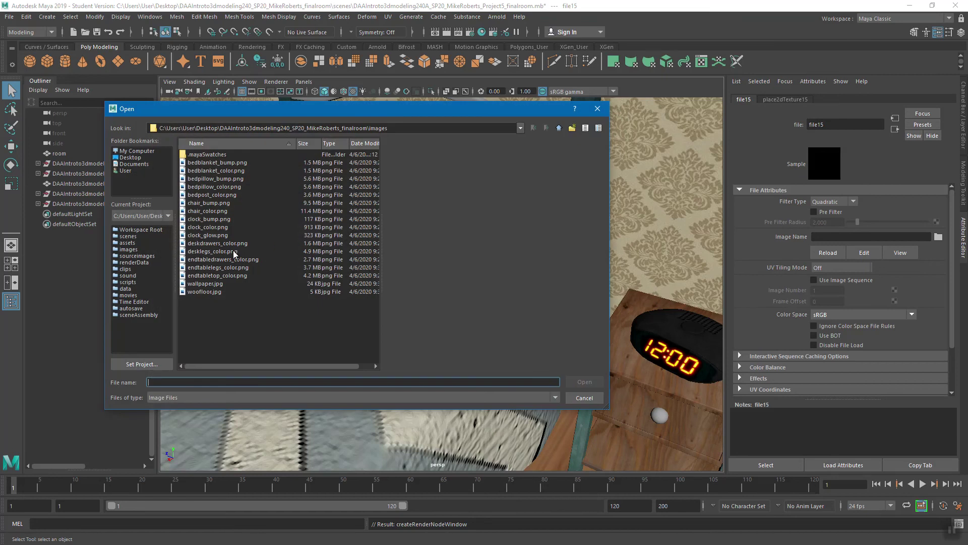
left_click(204, 187)
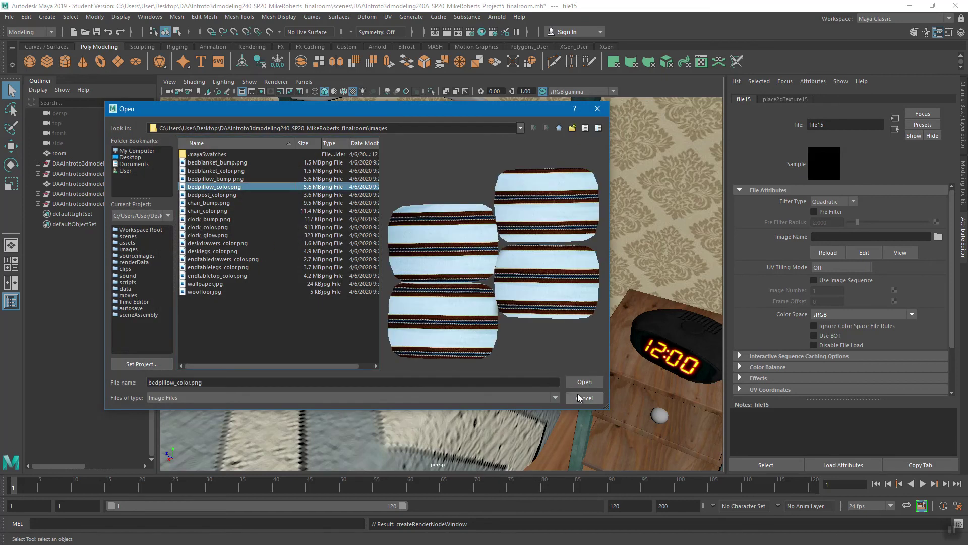
left_click(583, 382)
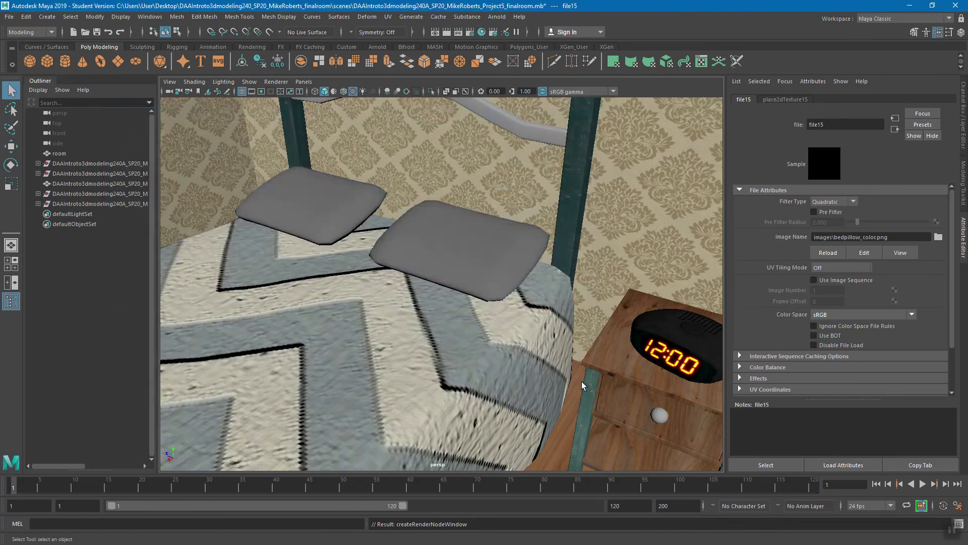
Step: Connect a File texture to the bump mapping of the pillows' material
left_click(494, 235)
right_click_drag(468, 220, 440, 470)
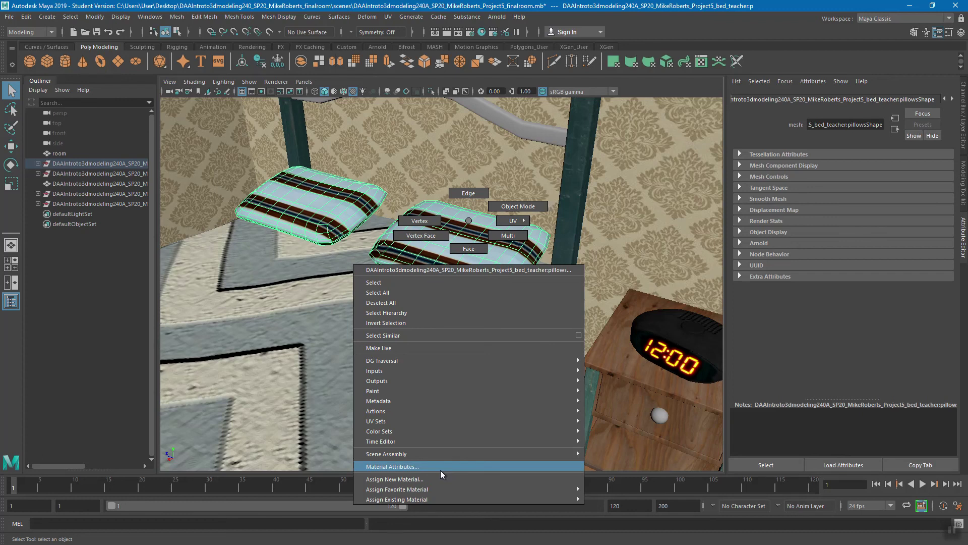
right_click_drag(440, 468, 440, 468)
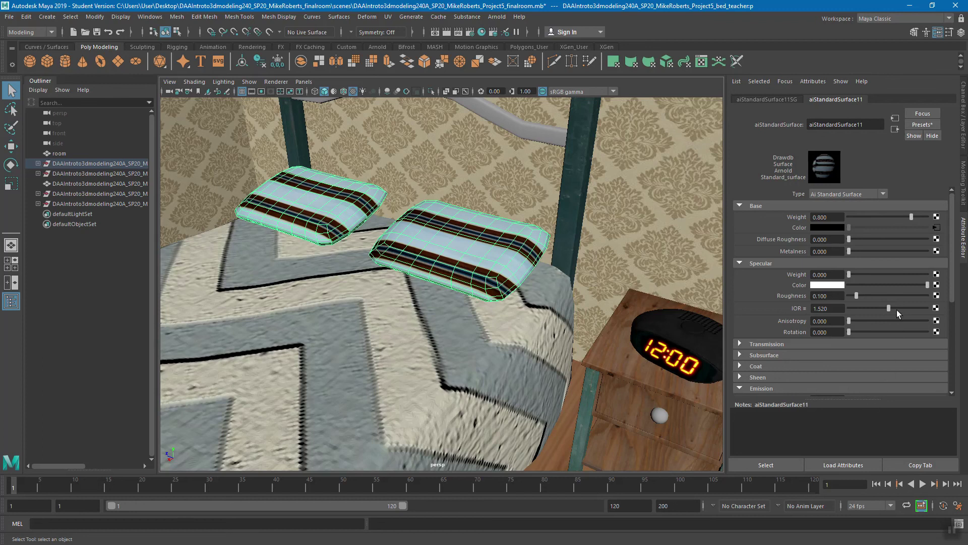
scroll(900, 317, "down", 4)
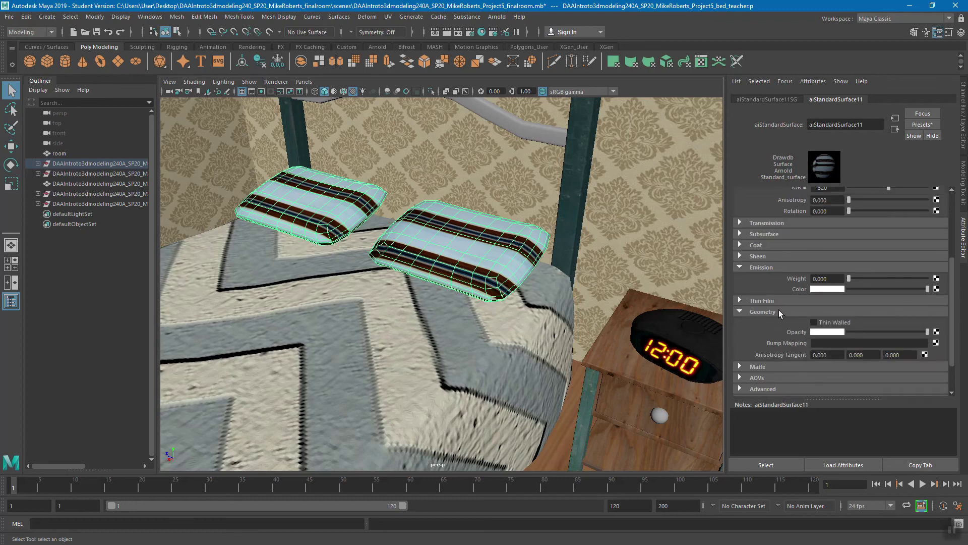
scroll(791, 331, "up", 4)
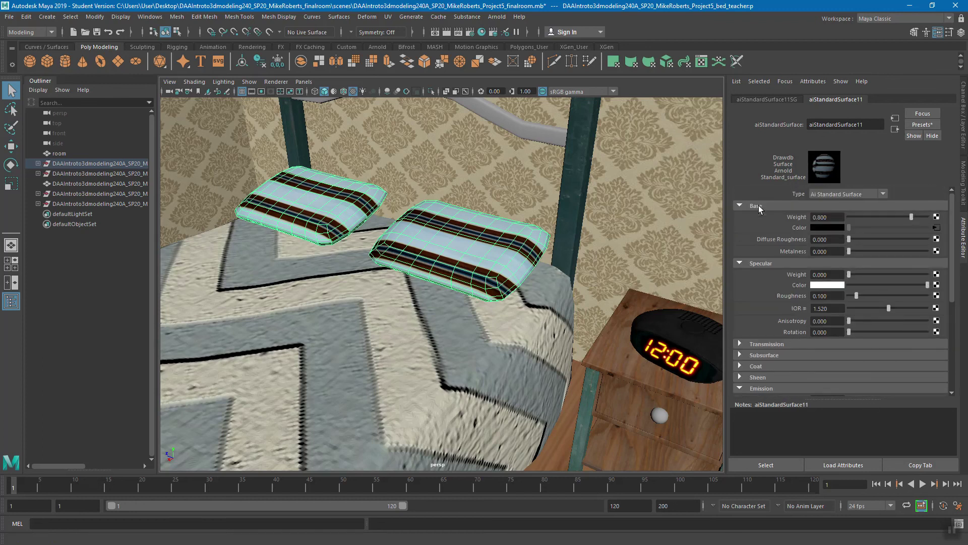
scroll(952, 227, "down", 4)
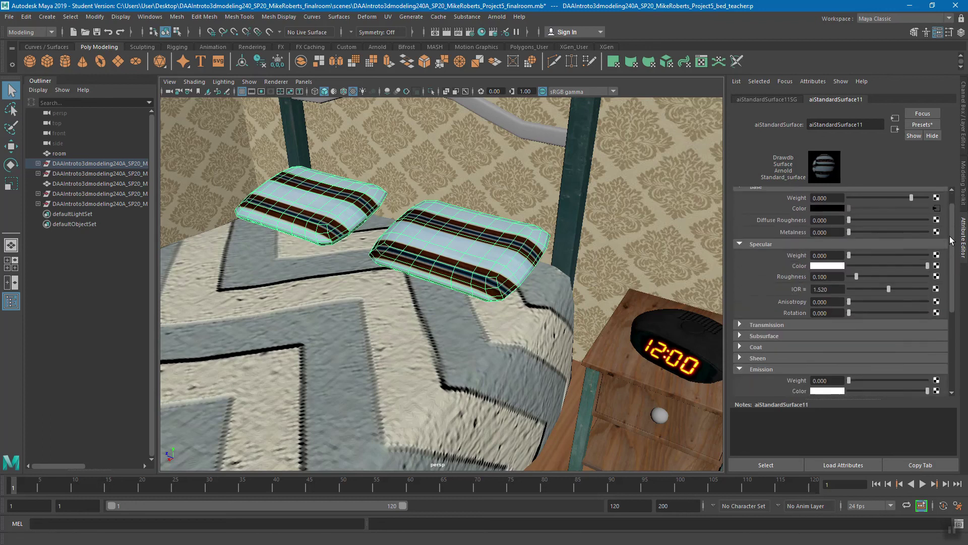
scroll(880, 314, "down", 2)
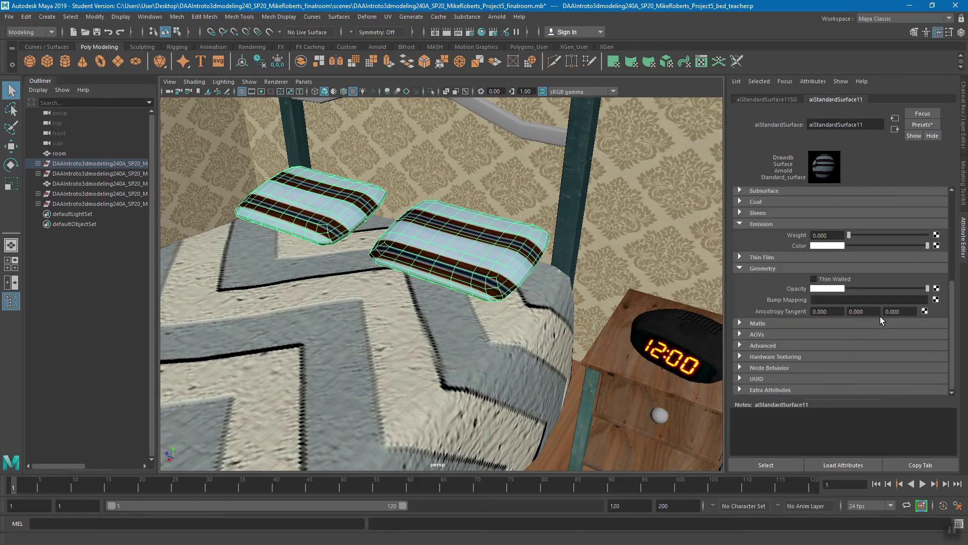
left_click(740, 224)
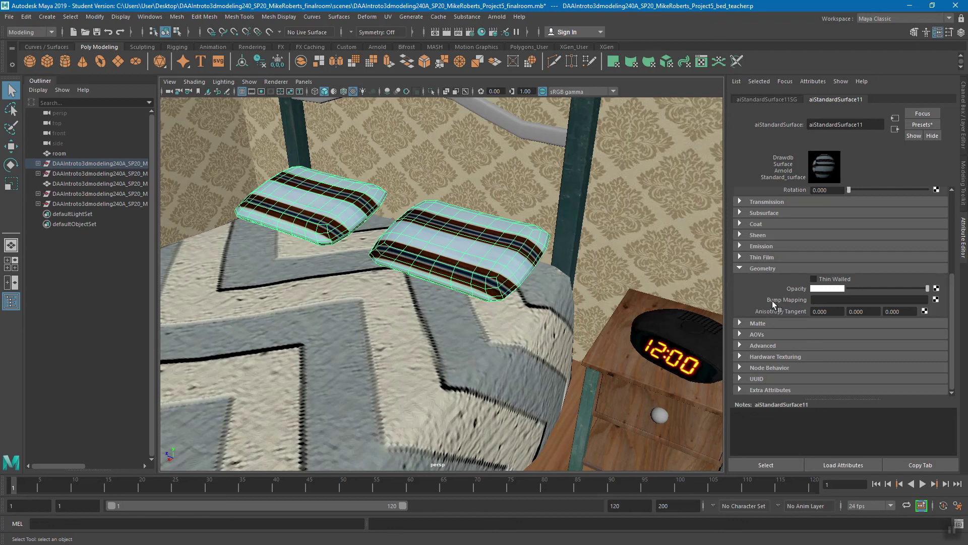
left_click(936, 300)
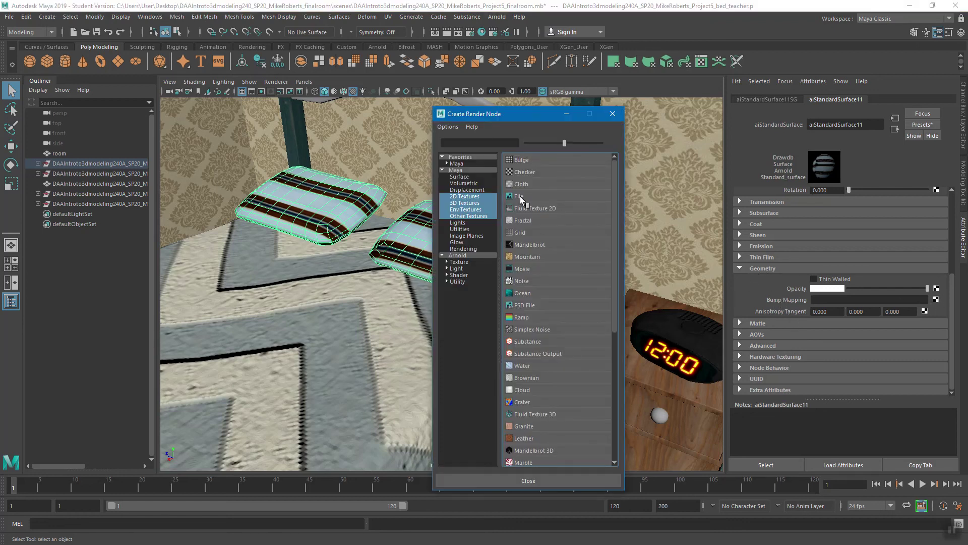
left_click(519, 197)
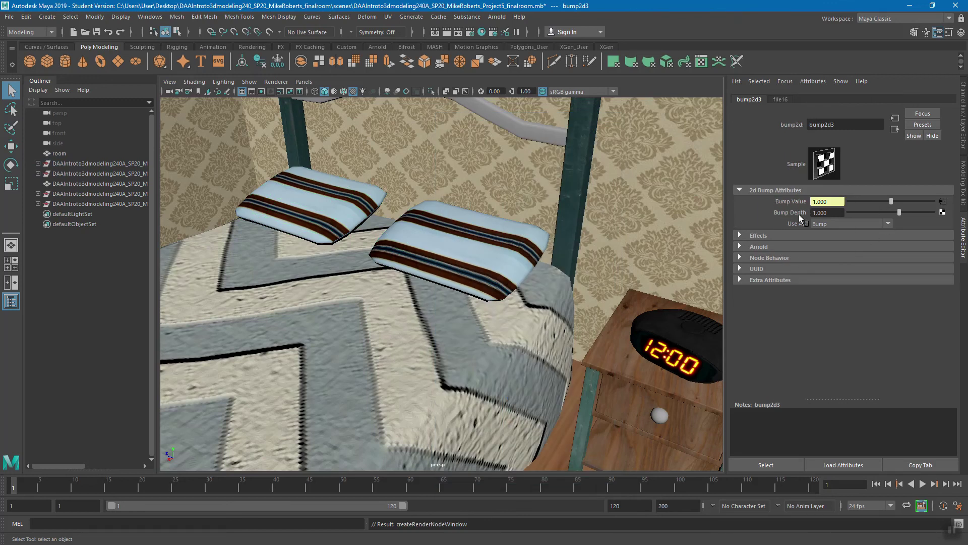
Step: Load bedpillow_bump.png into the pillows' bump file texture and save the scene
left_click(942, 203)
left_click(939, 237)
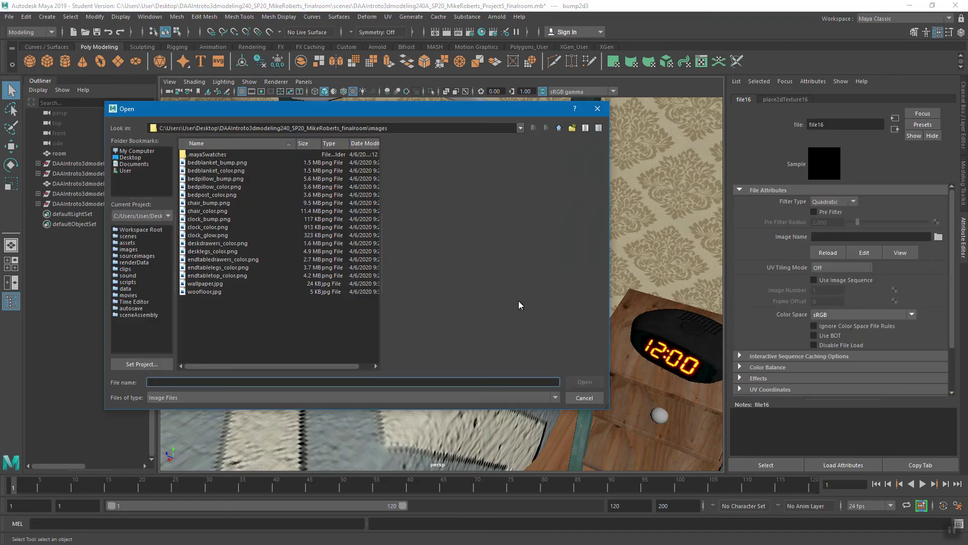
left_click(208, 179)
left_click(581, 382)
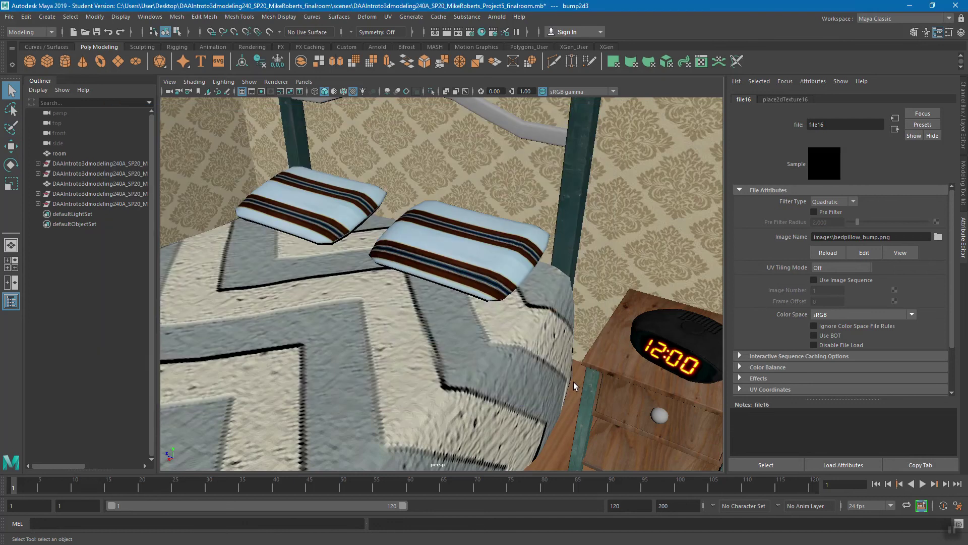
left_click_drag(476, 278, 497, 296, "alt")
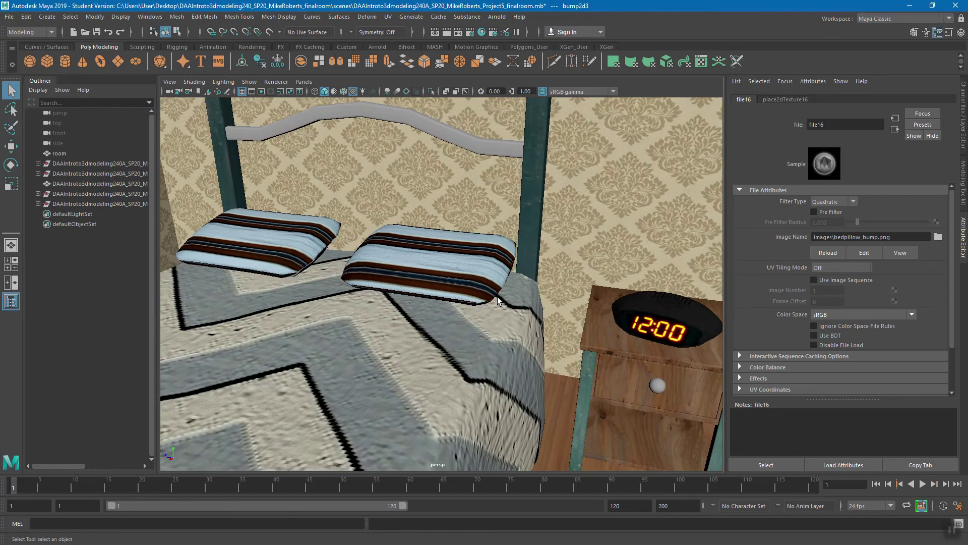
key("ctrl+s")
left_click(470, 287)
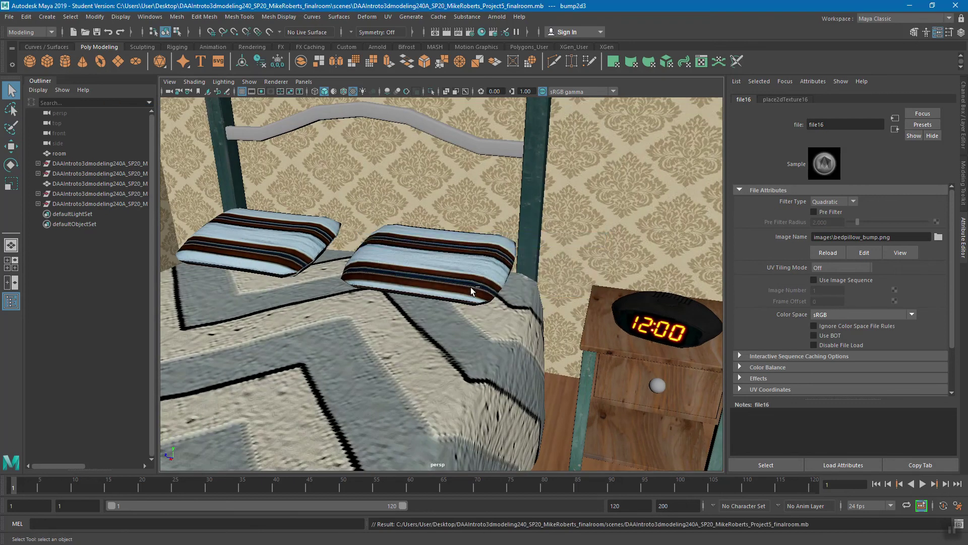
Step: Assign a new Arnold aiStandardSurface material to the desk chair's seat, backrest and armrests
left_click_drag(450, 297, 604, 301, "alt")
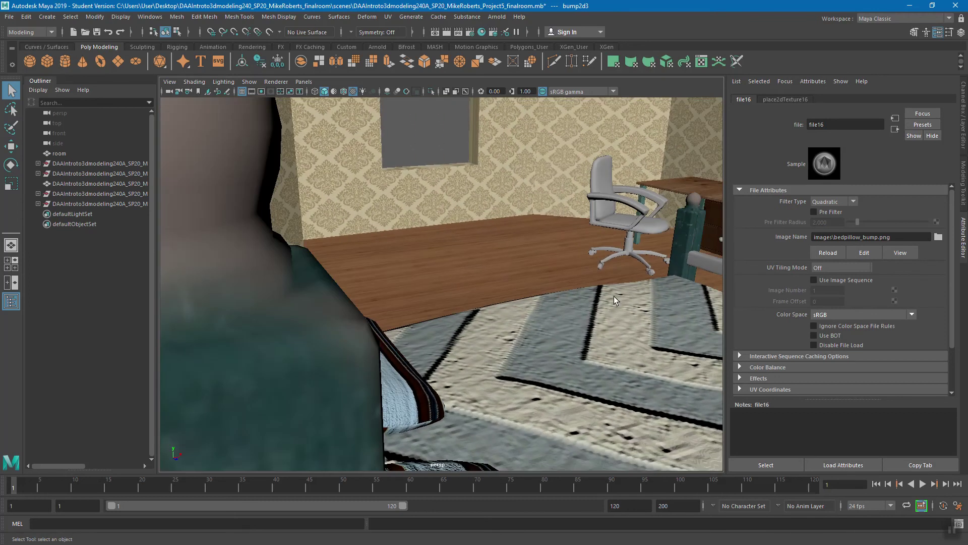
middle_click_drag(603, 301, 356, 323, "alt")
left_click_drag(356, 323, 404, 296, "alt")
right_click_drag(404, 296, 493, 270, "alt")
middle_click_drag(493, 271, 440, 253, "alt")
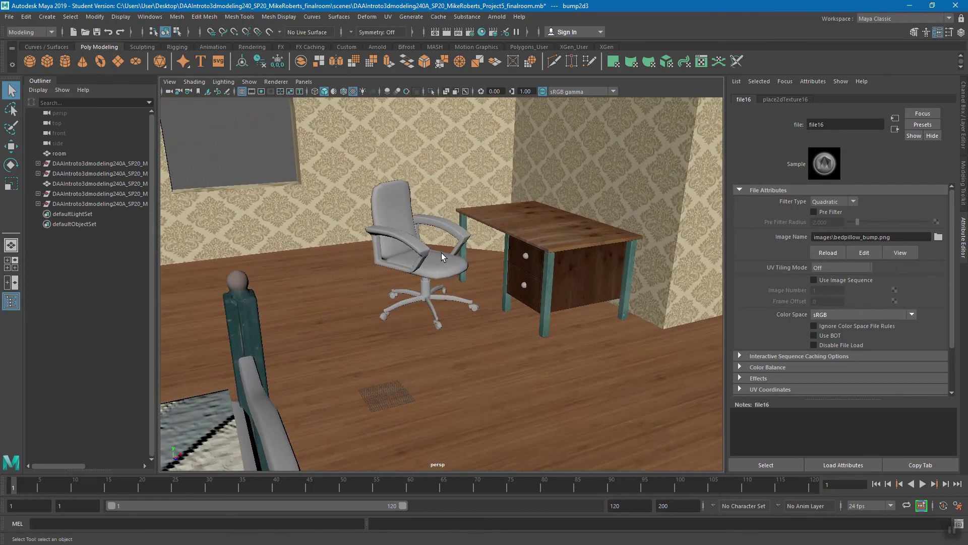
left_click(441, 254)
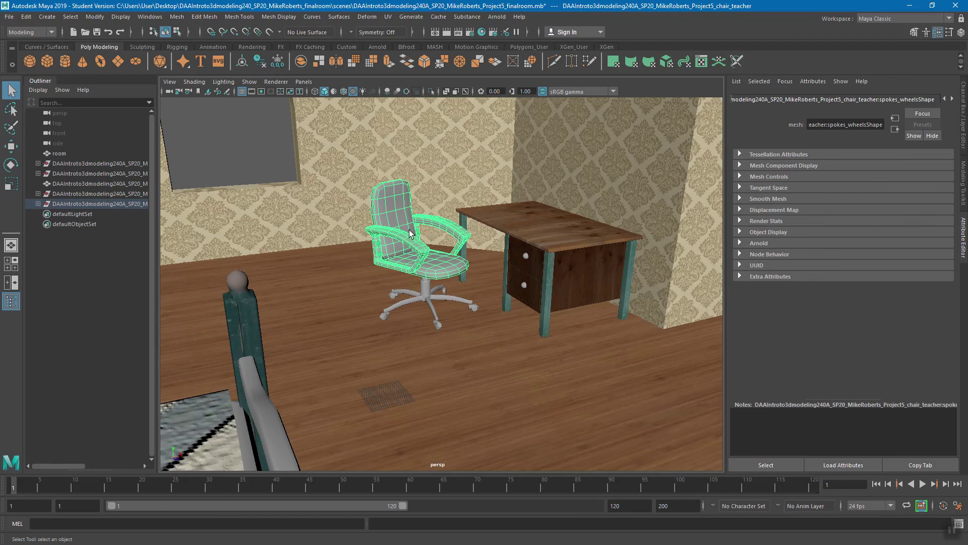
key("f")
left_click_drag(514, 294, 479, 298, "alt")
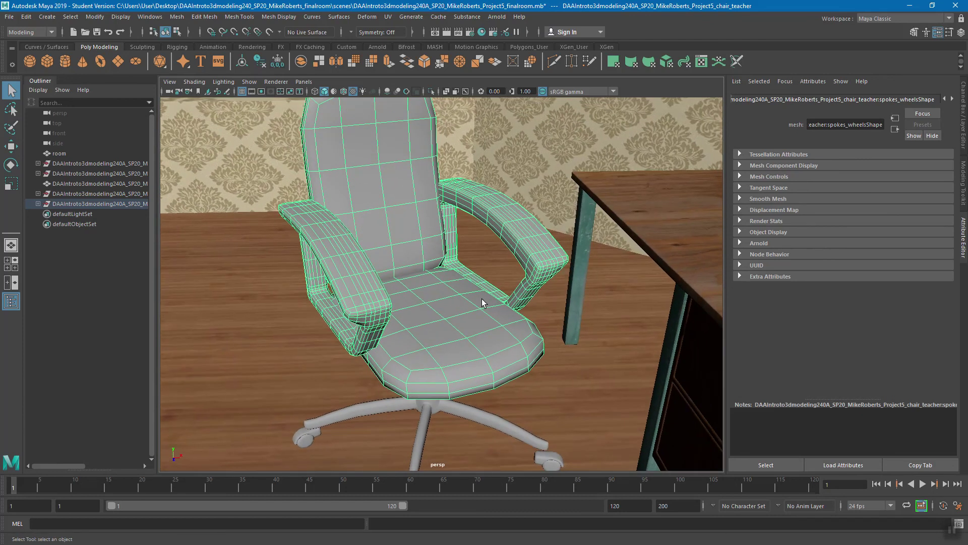
left_click_drag(419, 212, 352, 262, "alt")
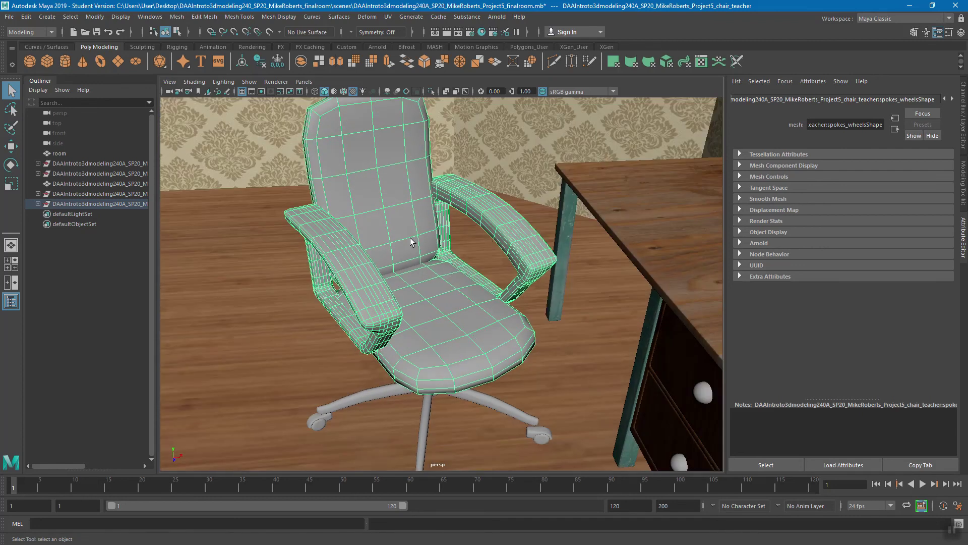
left_click_drag(411, 242, 402, 222, "alt")
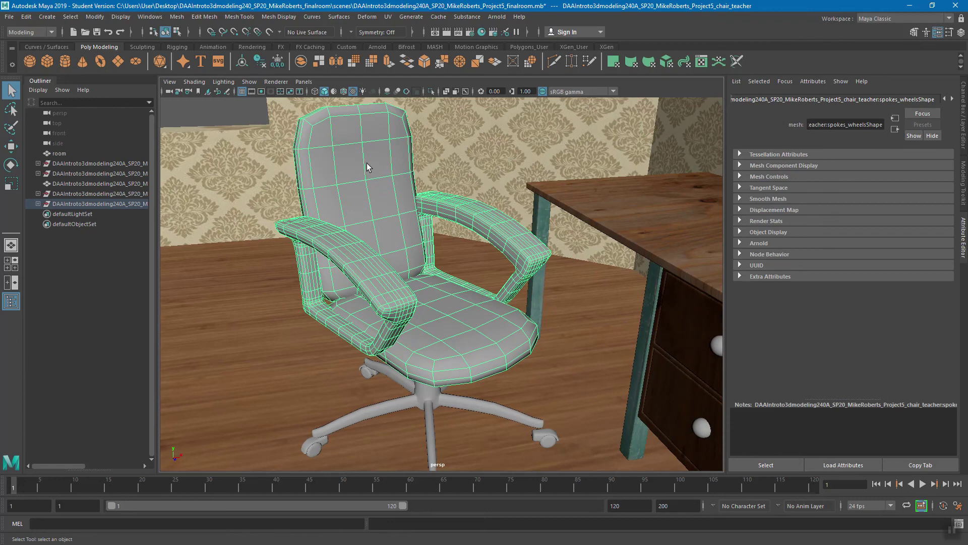
right_click(373, 150)
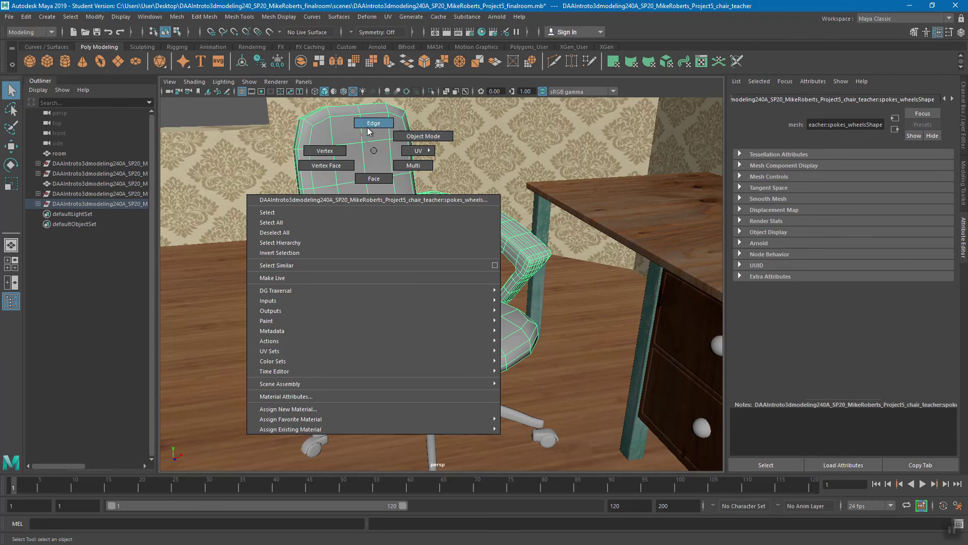
left_click(328, 410)
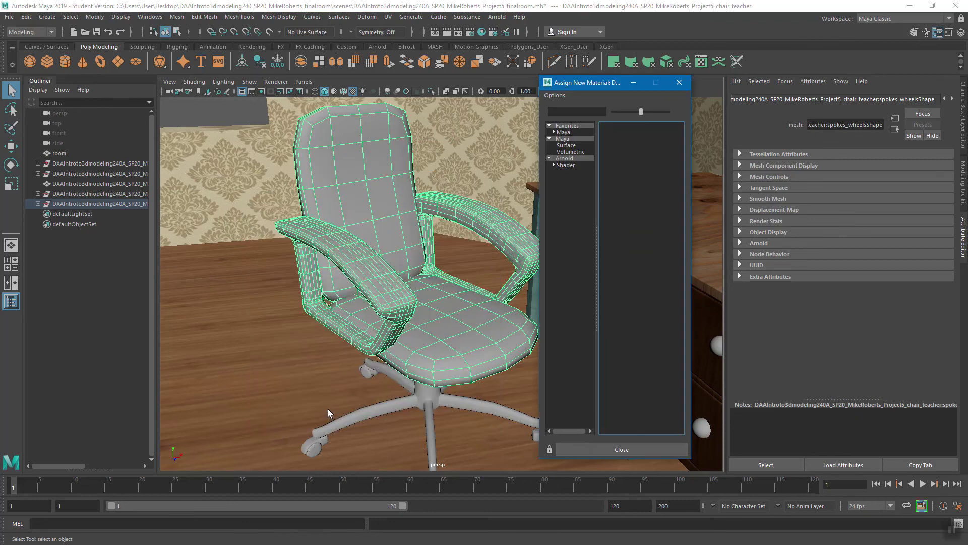
left_click(565, 158)
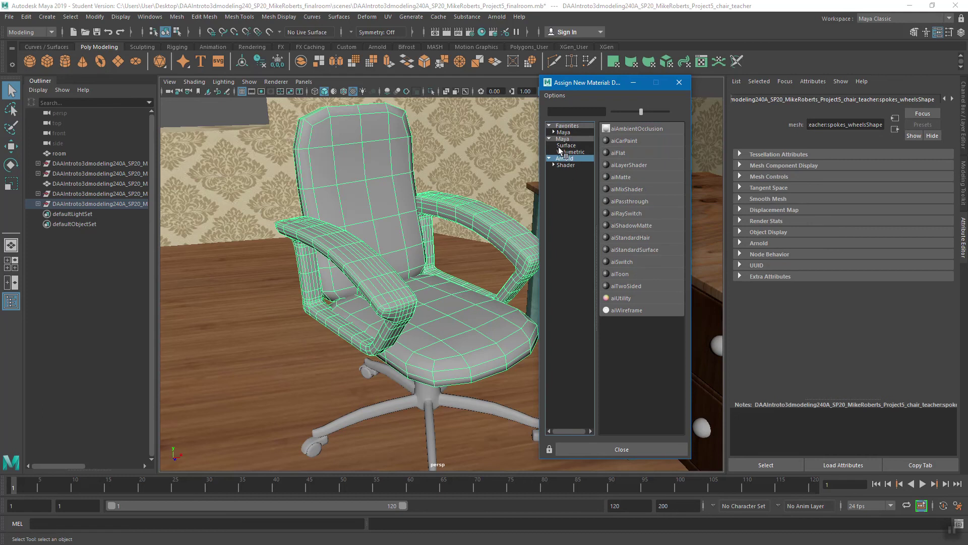
left_click(636, 249)
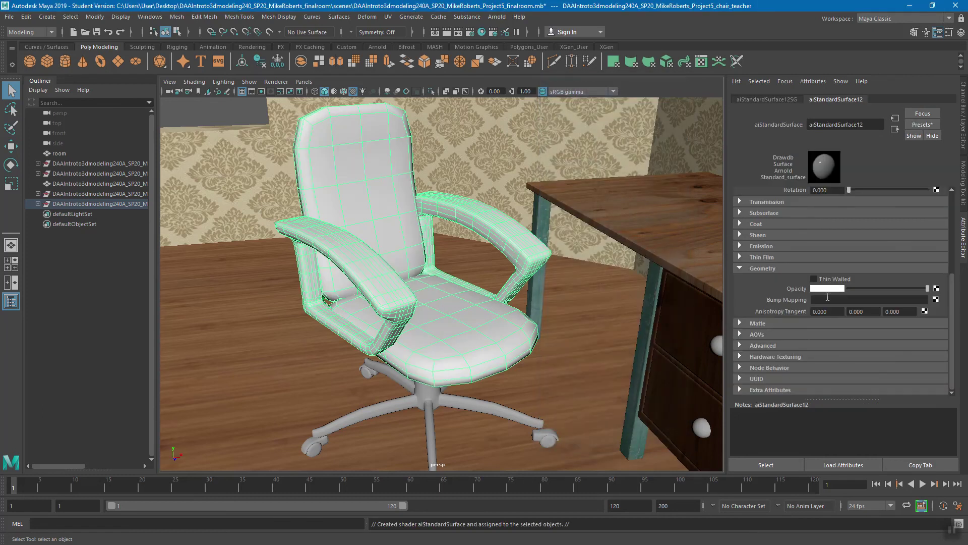
Step: Set the chair material's specular weight to 0.104 and its specular roughness to 0.448
scroll(828, 296, "up", 5)
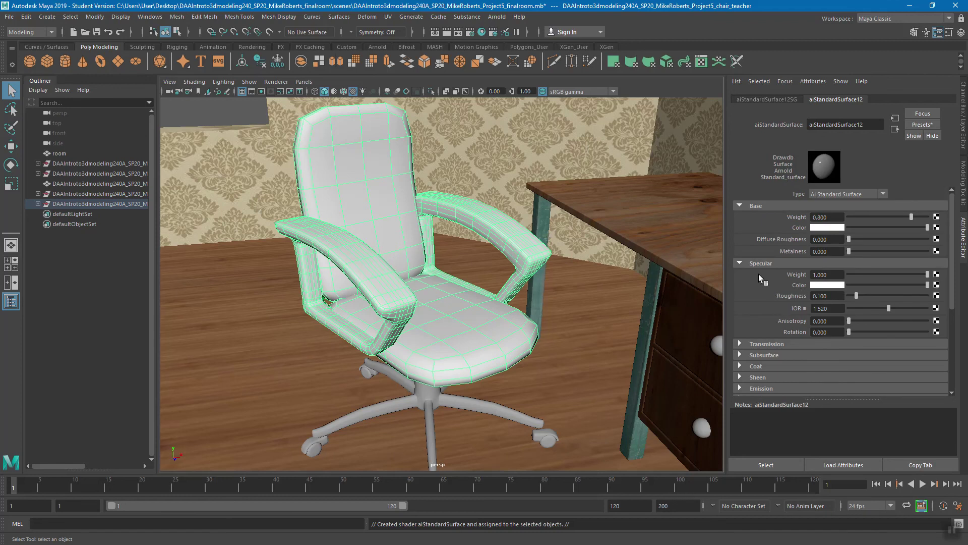
left_click_drag(897, 277, 871, 274)
left_click_drag(858, 274, 857, 279)
Step: Connect a File texture with chair_color.png to the chair material's base color
left_click(937, 227)
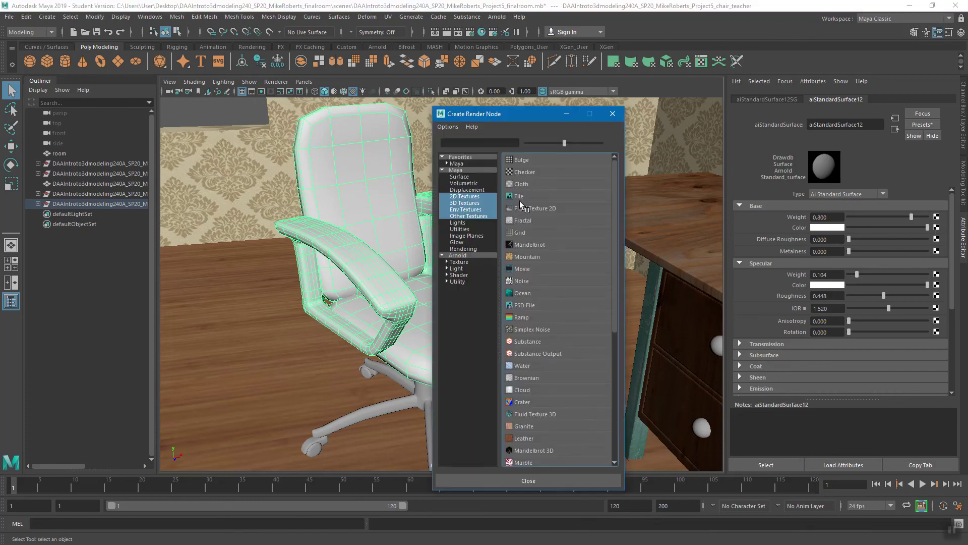
left_click(522, 197)
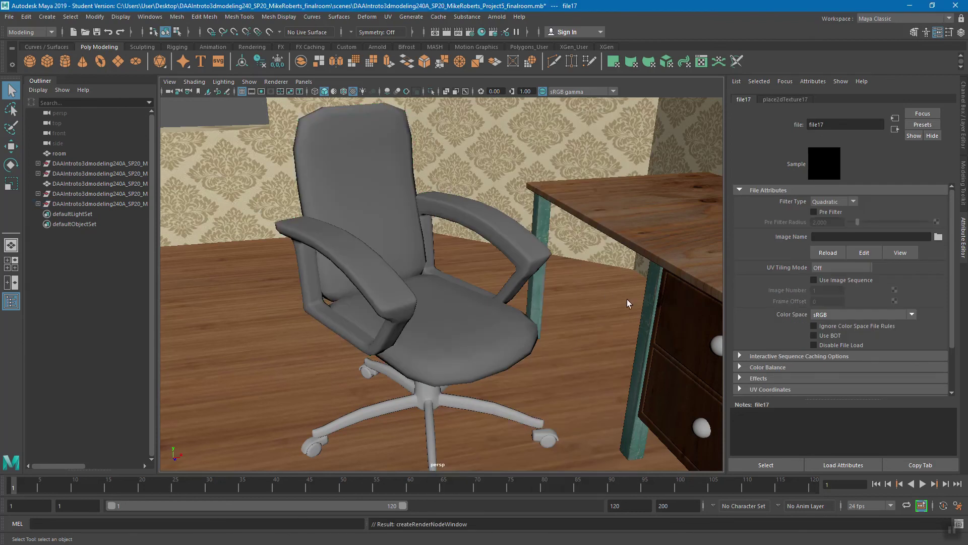
left_click(938, 237)
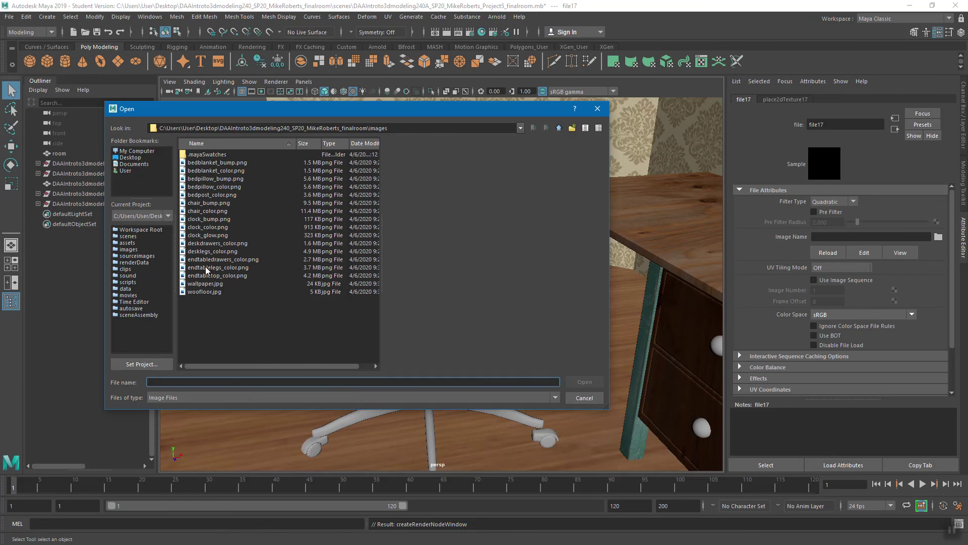
left_click(206, 211)
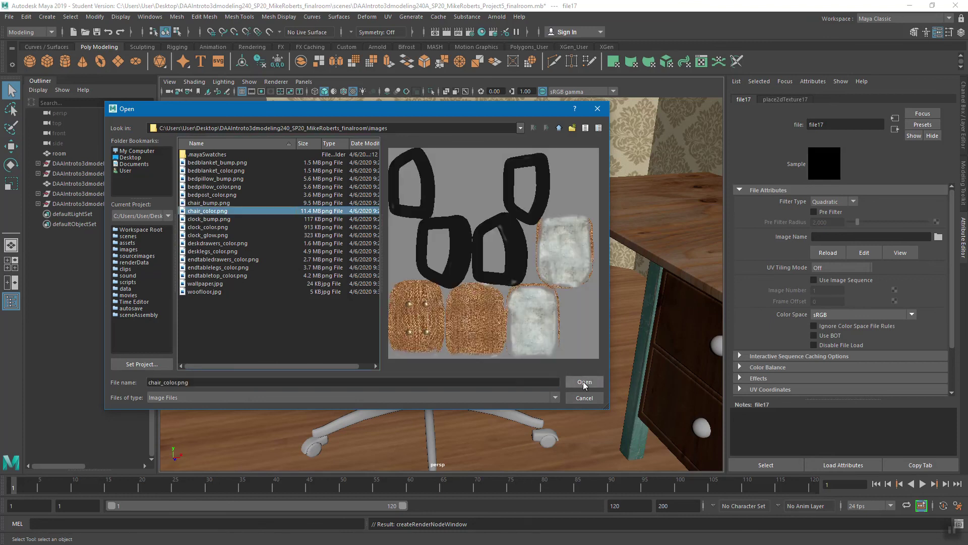
left_click(584, 382)
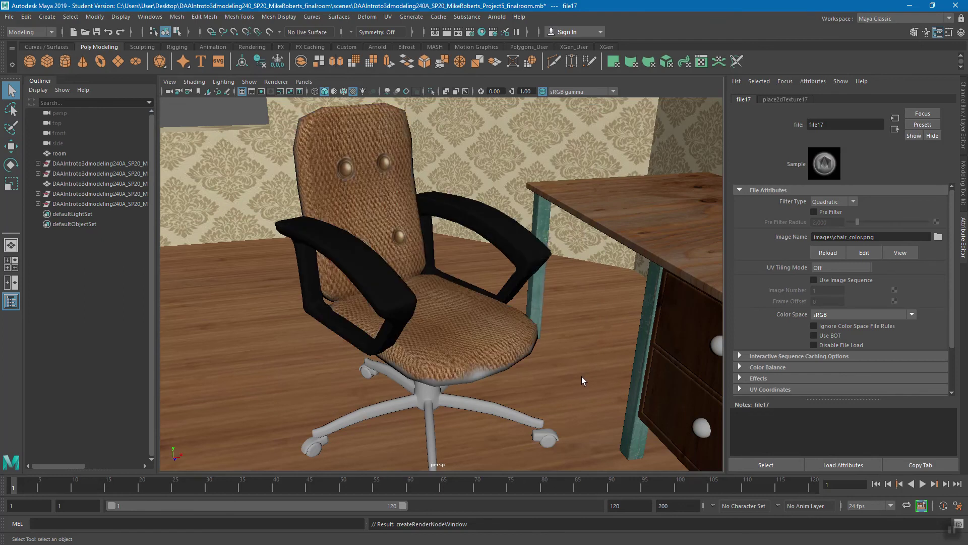
Step: Open the material attributes of the chair's seat and armrests and rename the material as chair
left_click(364, 255)
right_click(358, 193)
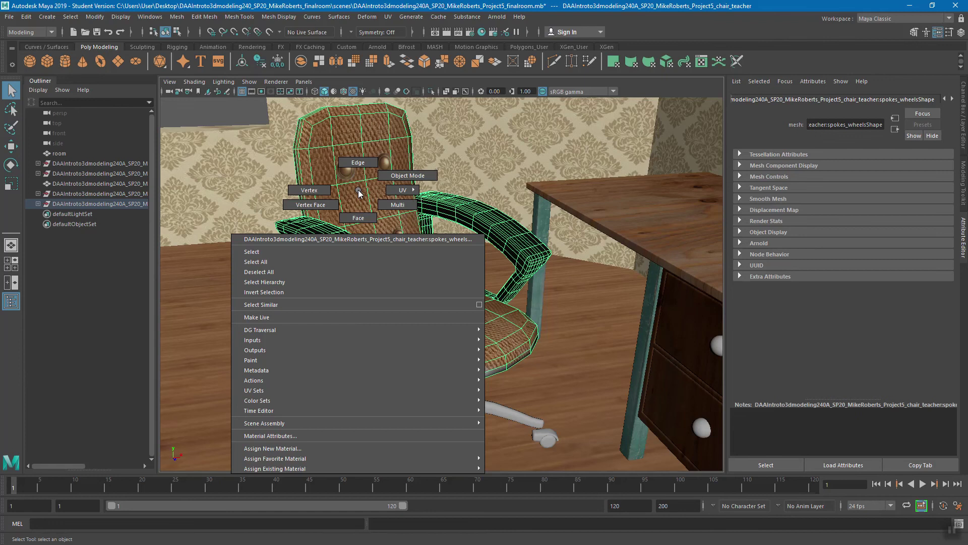
left_click(304, 436)
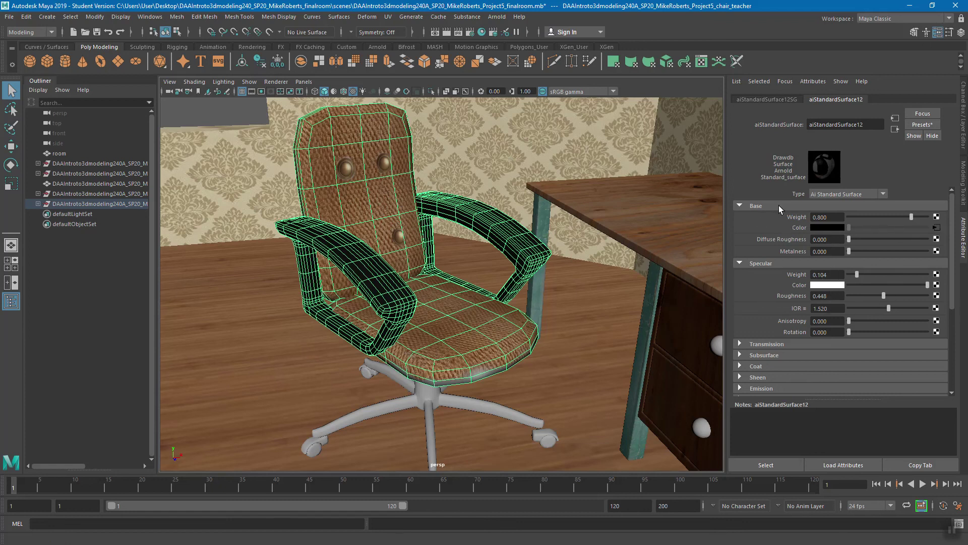
scroll(761, 232, "down", 5)
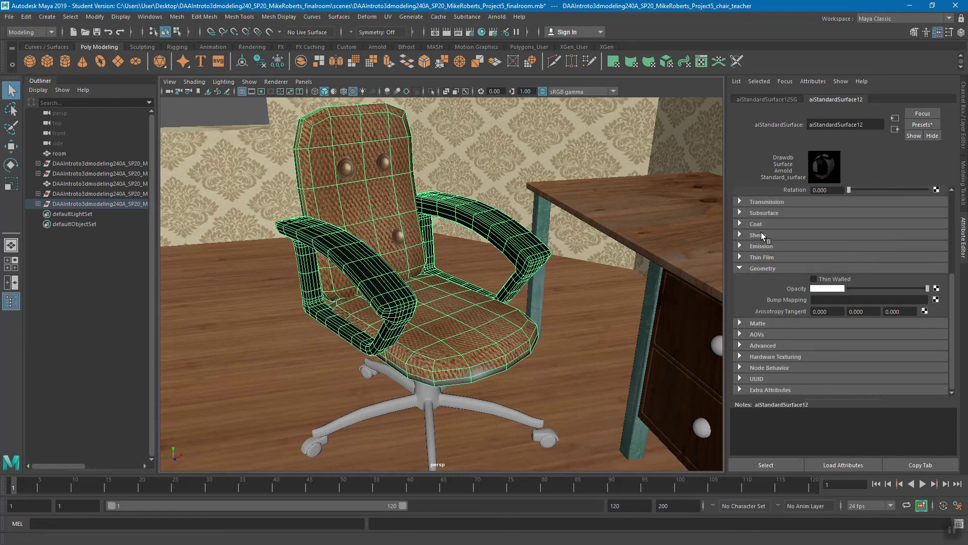
double_click(885, 126)
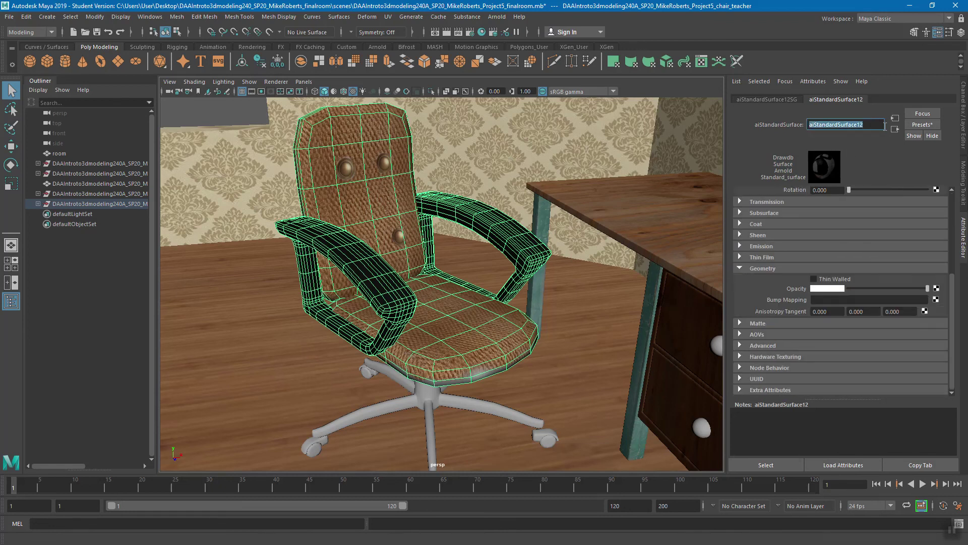
type("chair")
key("Return")
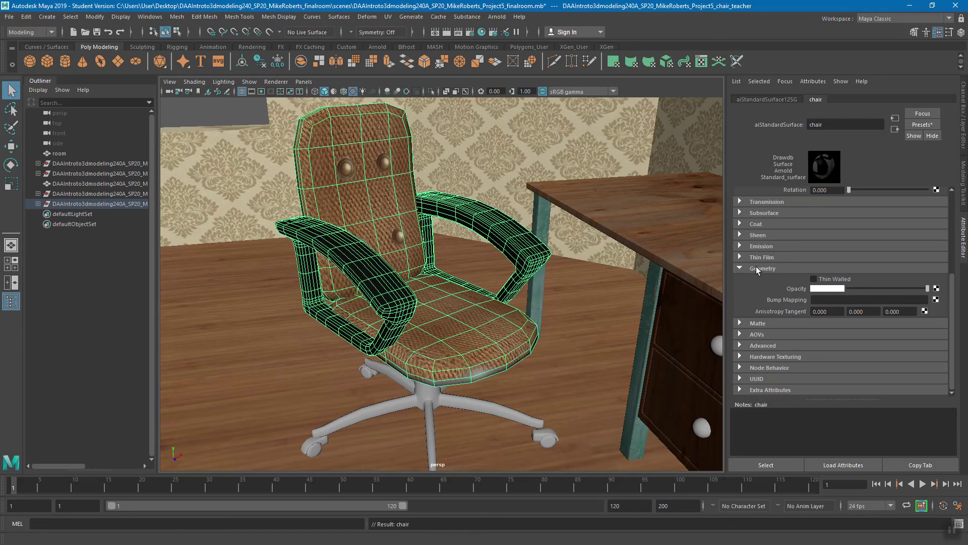
Step: Connect a File texture to the chair material's bump mapping and use it as Bump
scroll(764, 274, "up", 3)
scroll(765, 276, "down", 3)
left_click(936, 300)
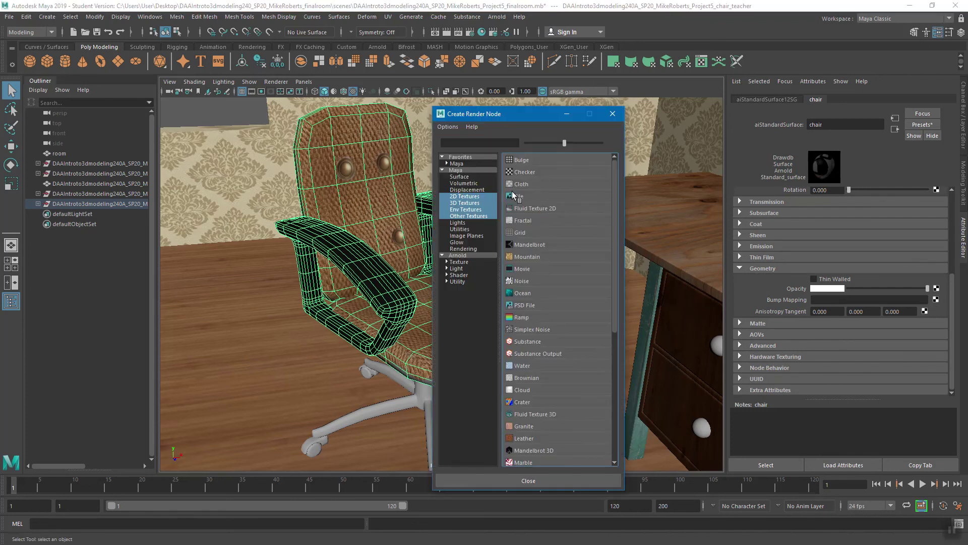
left_click(522, 197)
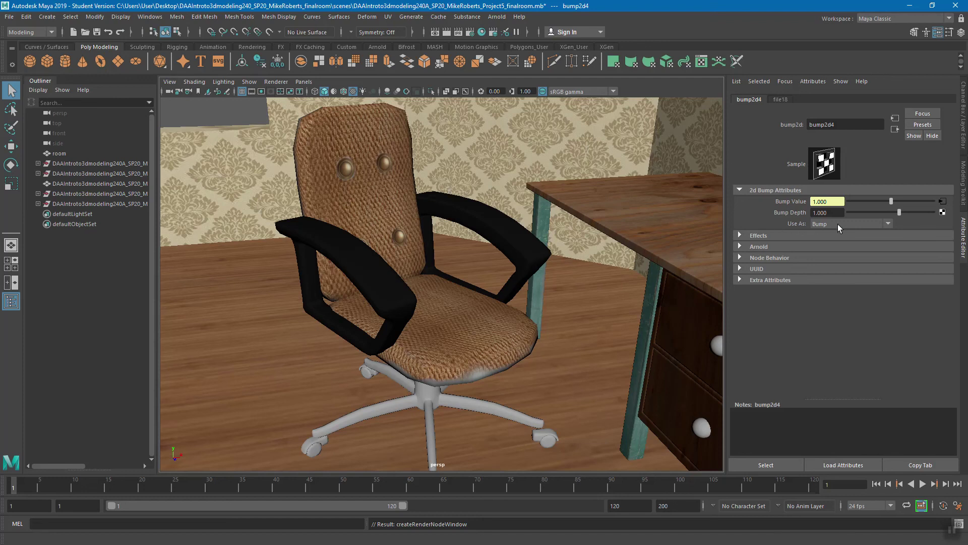
left_click(851, 225)
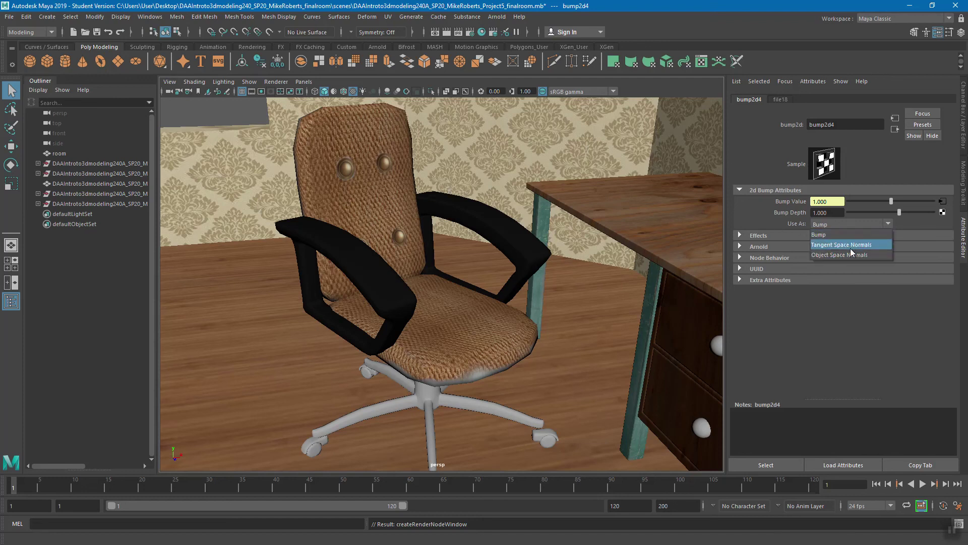
left_click(843, 235)
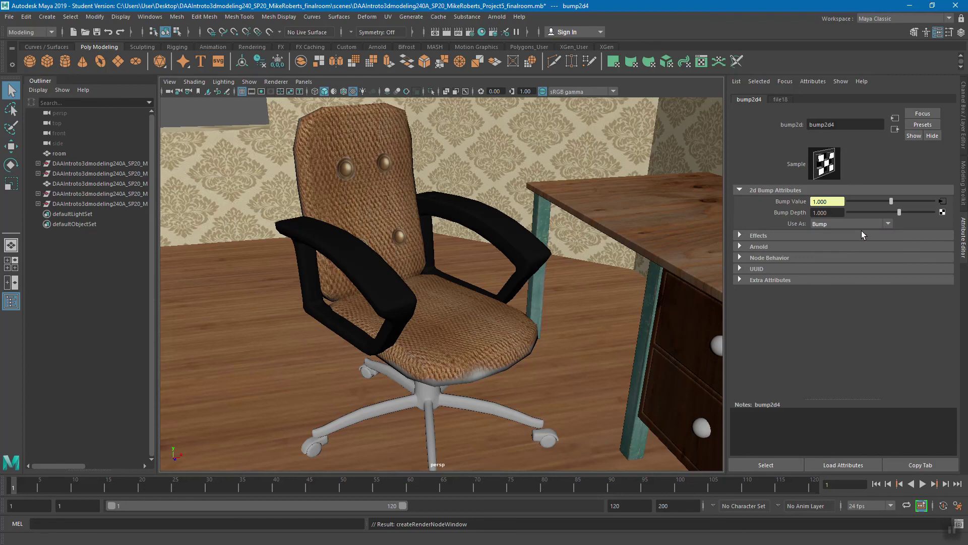
Step: Load chair_bump.png from the project's images folder into the chair's bump File texture
left_click(943, 202)
left_click(938, 237)
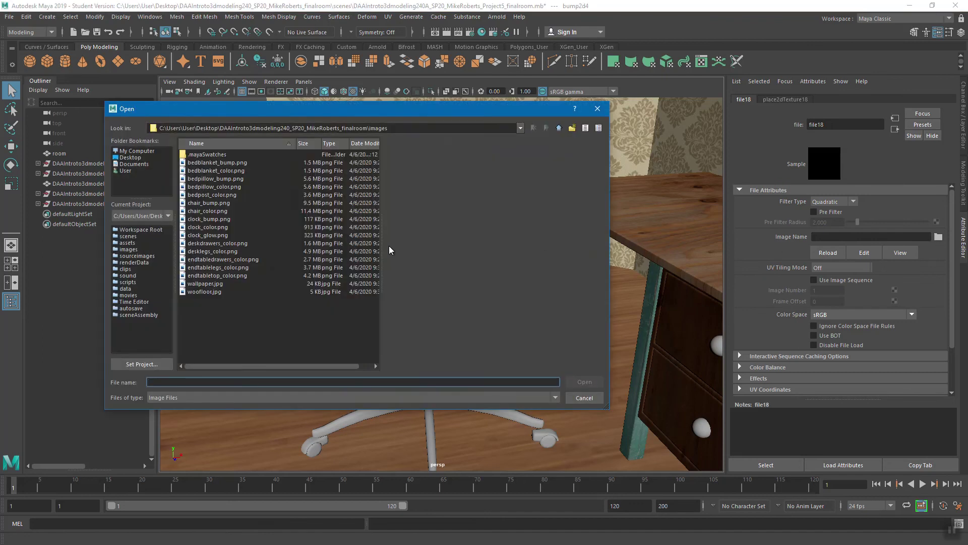
left_click(204, 203)
left_click(585, 383)
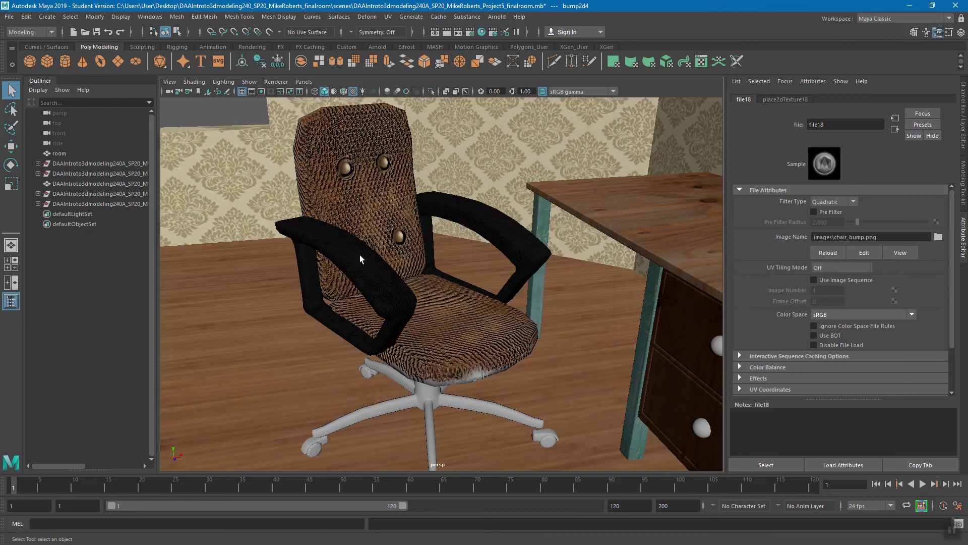
Step: Check the chair's bump texture from several angles and save the scene
left_click_drag(359, 255, 424, 281, "alt")
right_click_drag(436, 305, 435, 285, "alt")
left_click_drag(435, 286, 552, 256, "alt")
right_click_drag(414, 254, 499, 275, "alt")
left_click_drag(499, 274, 435, 287, "alt")
right_click_drag(434, 287, 465, 299, "alt")
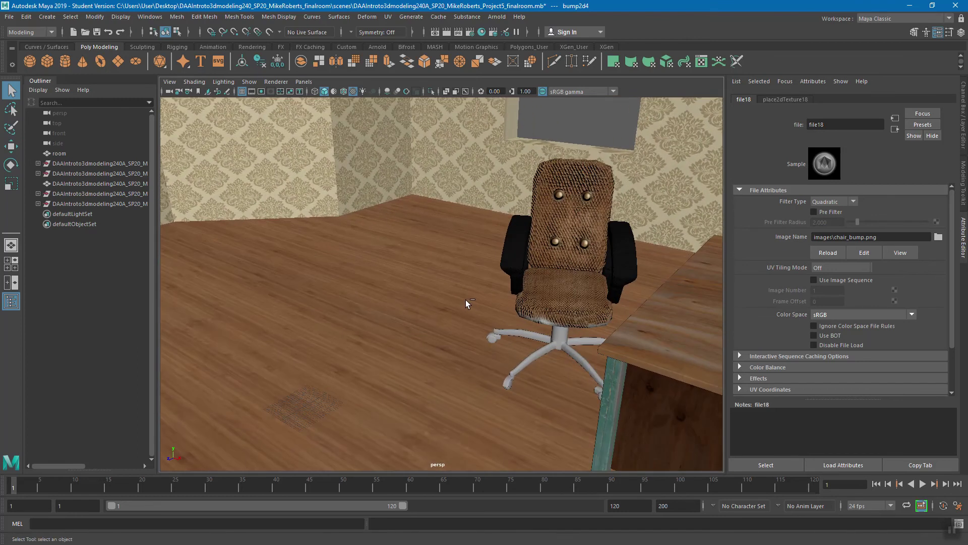
key("ctrl+s")
left_click(463, 284)
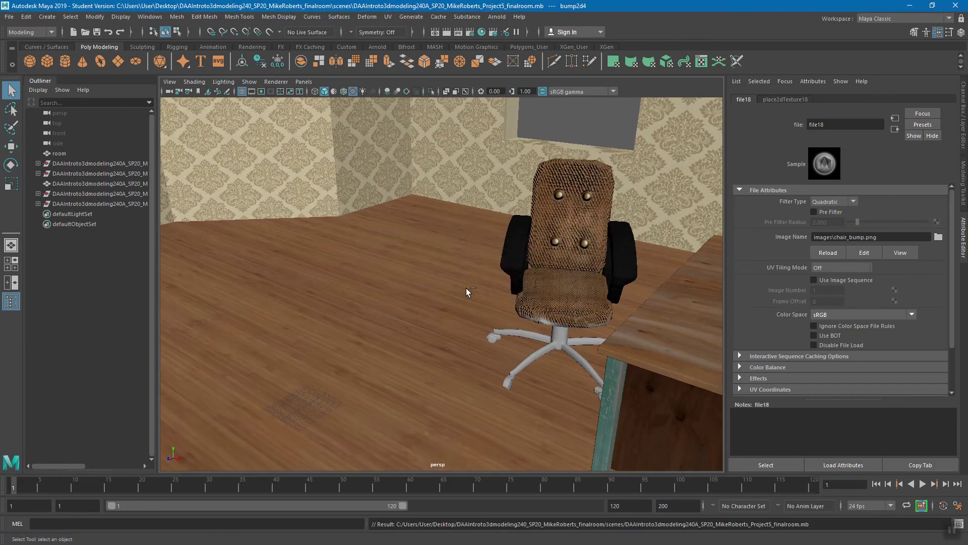